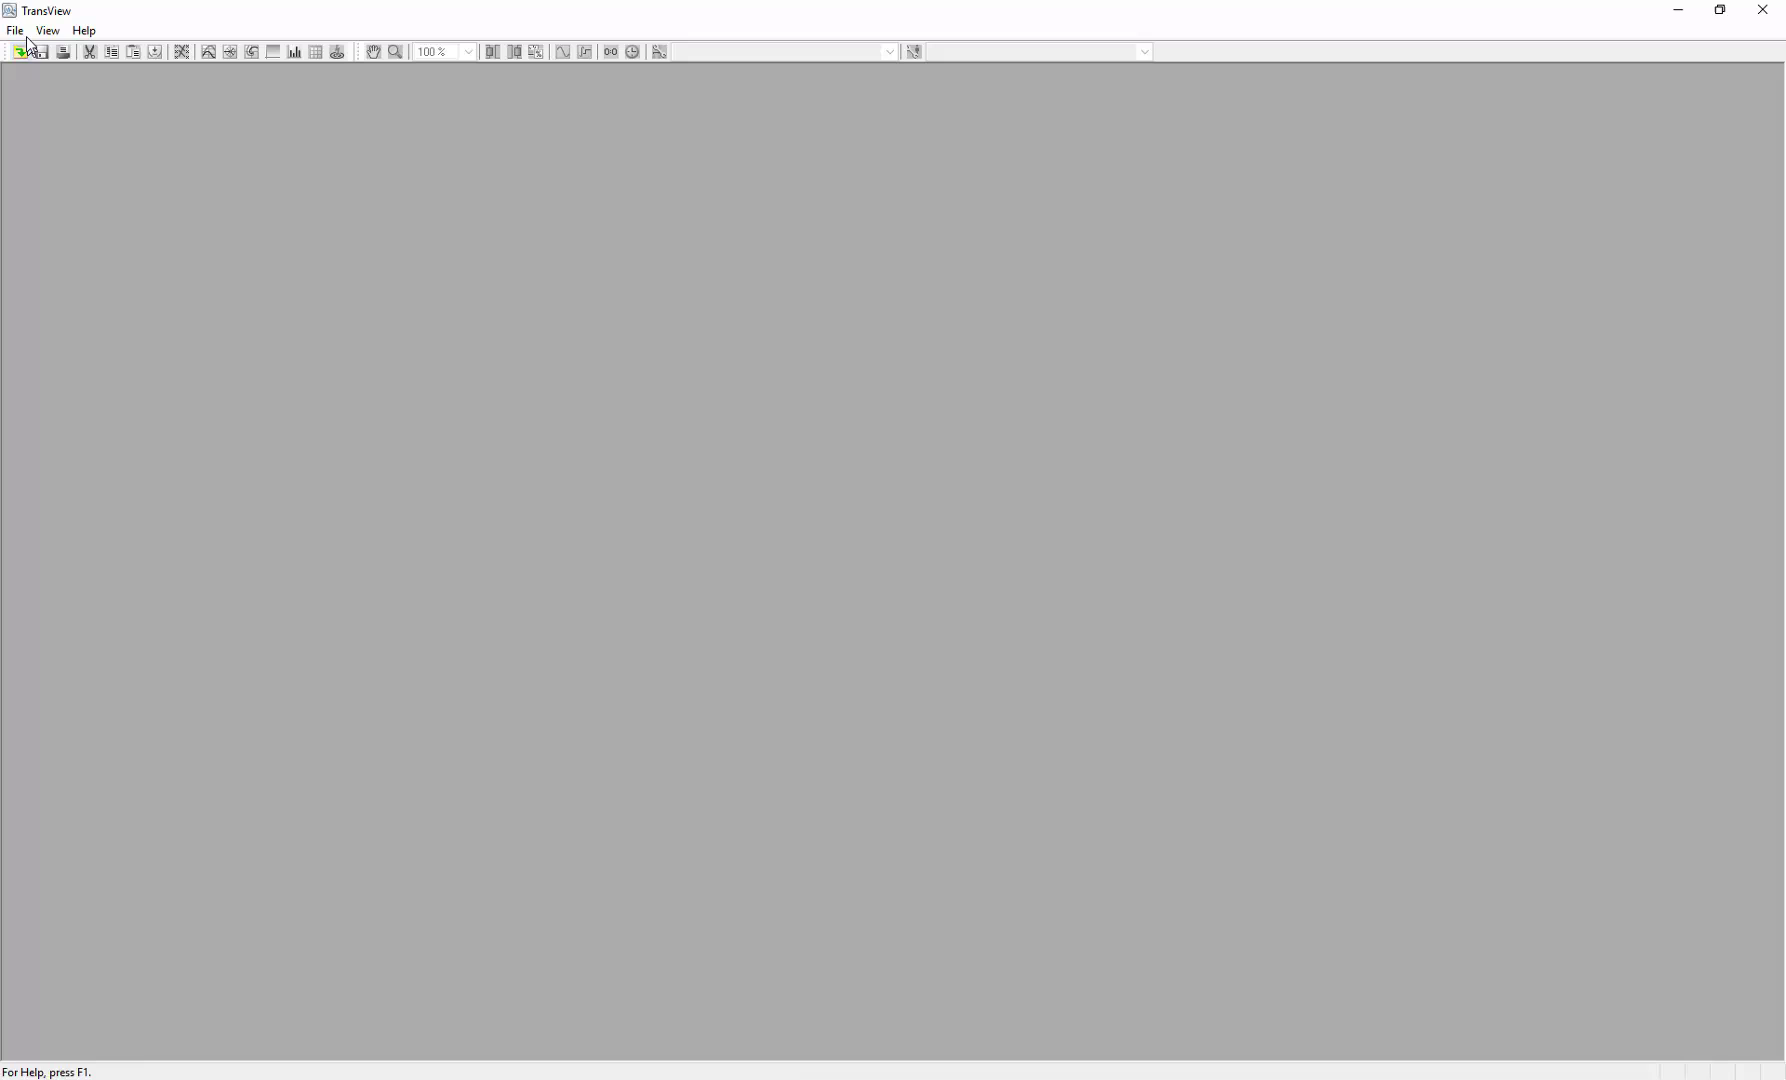
- Load relaysimtest.cfg from recent files, show instantaneous values, and switch to circle diagrams
left_click(15, 30)
left_click(74, 105)
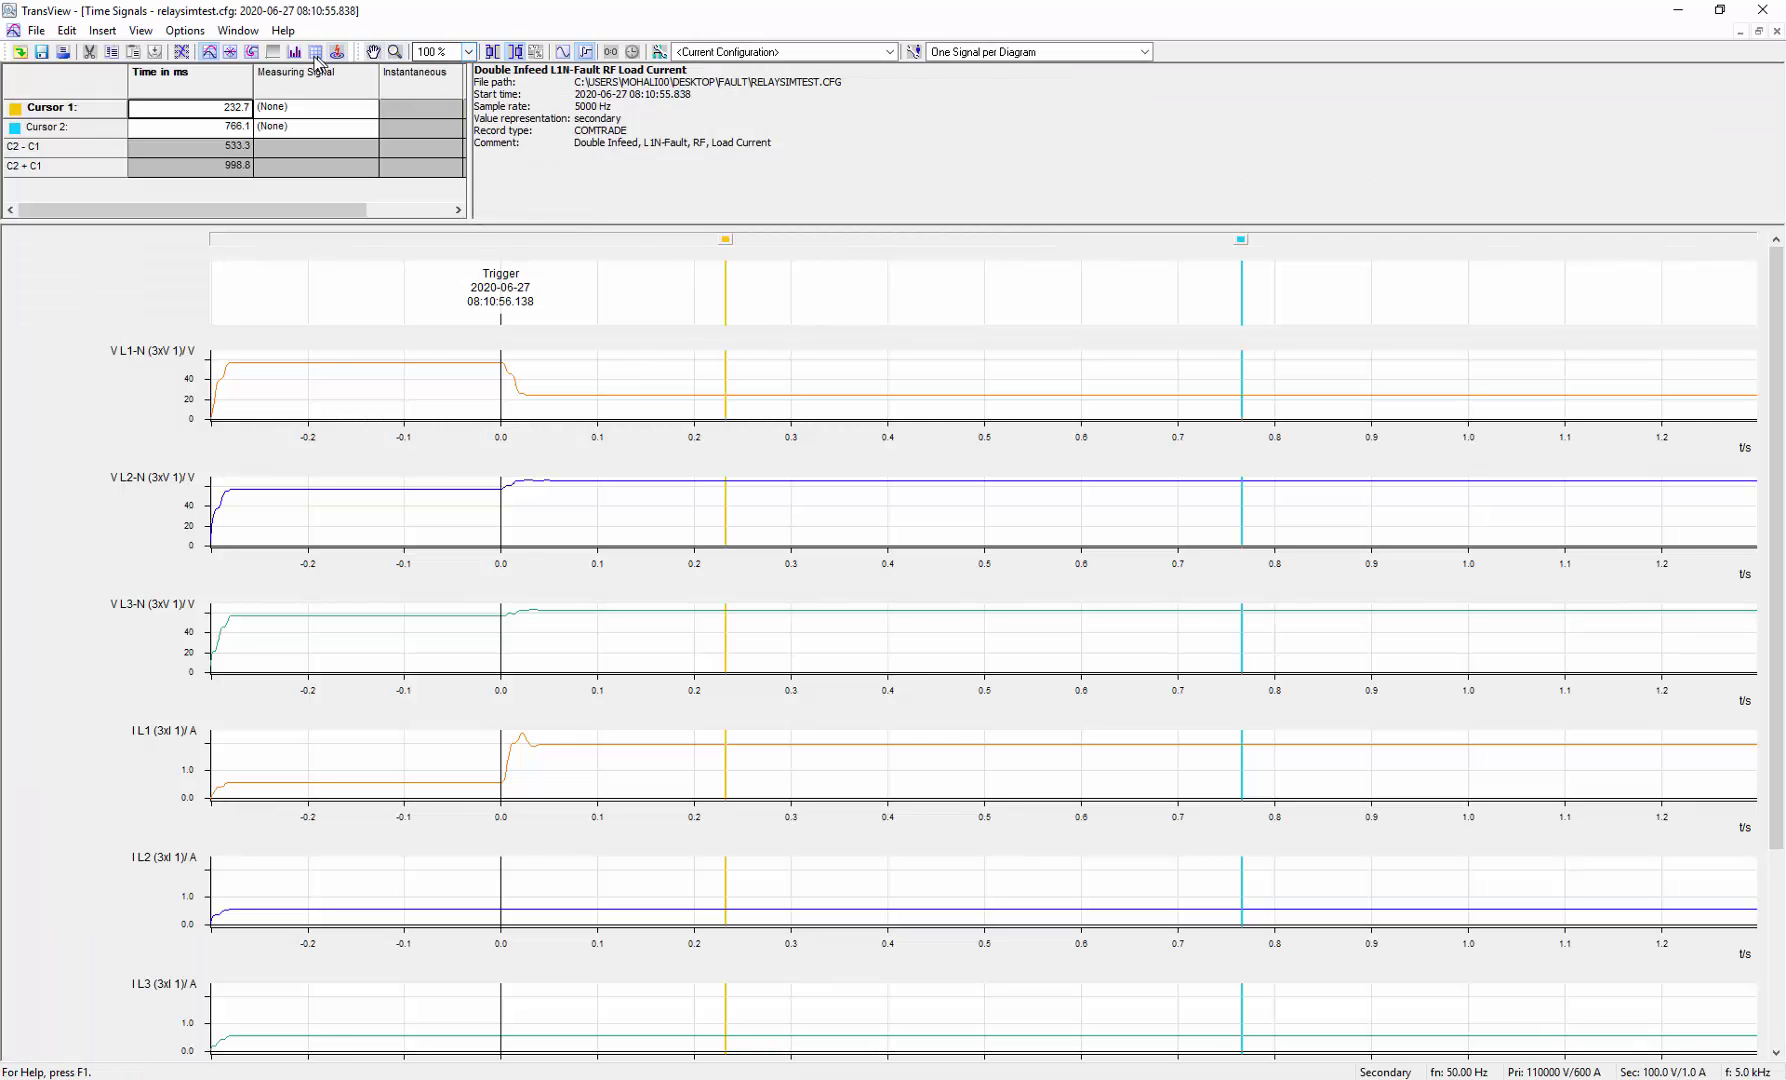
left_click(564, 52)
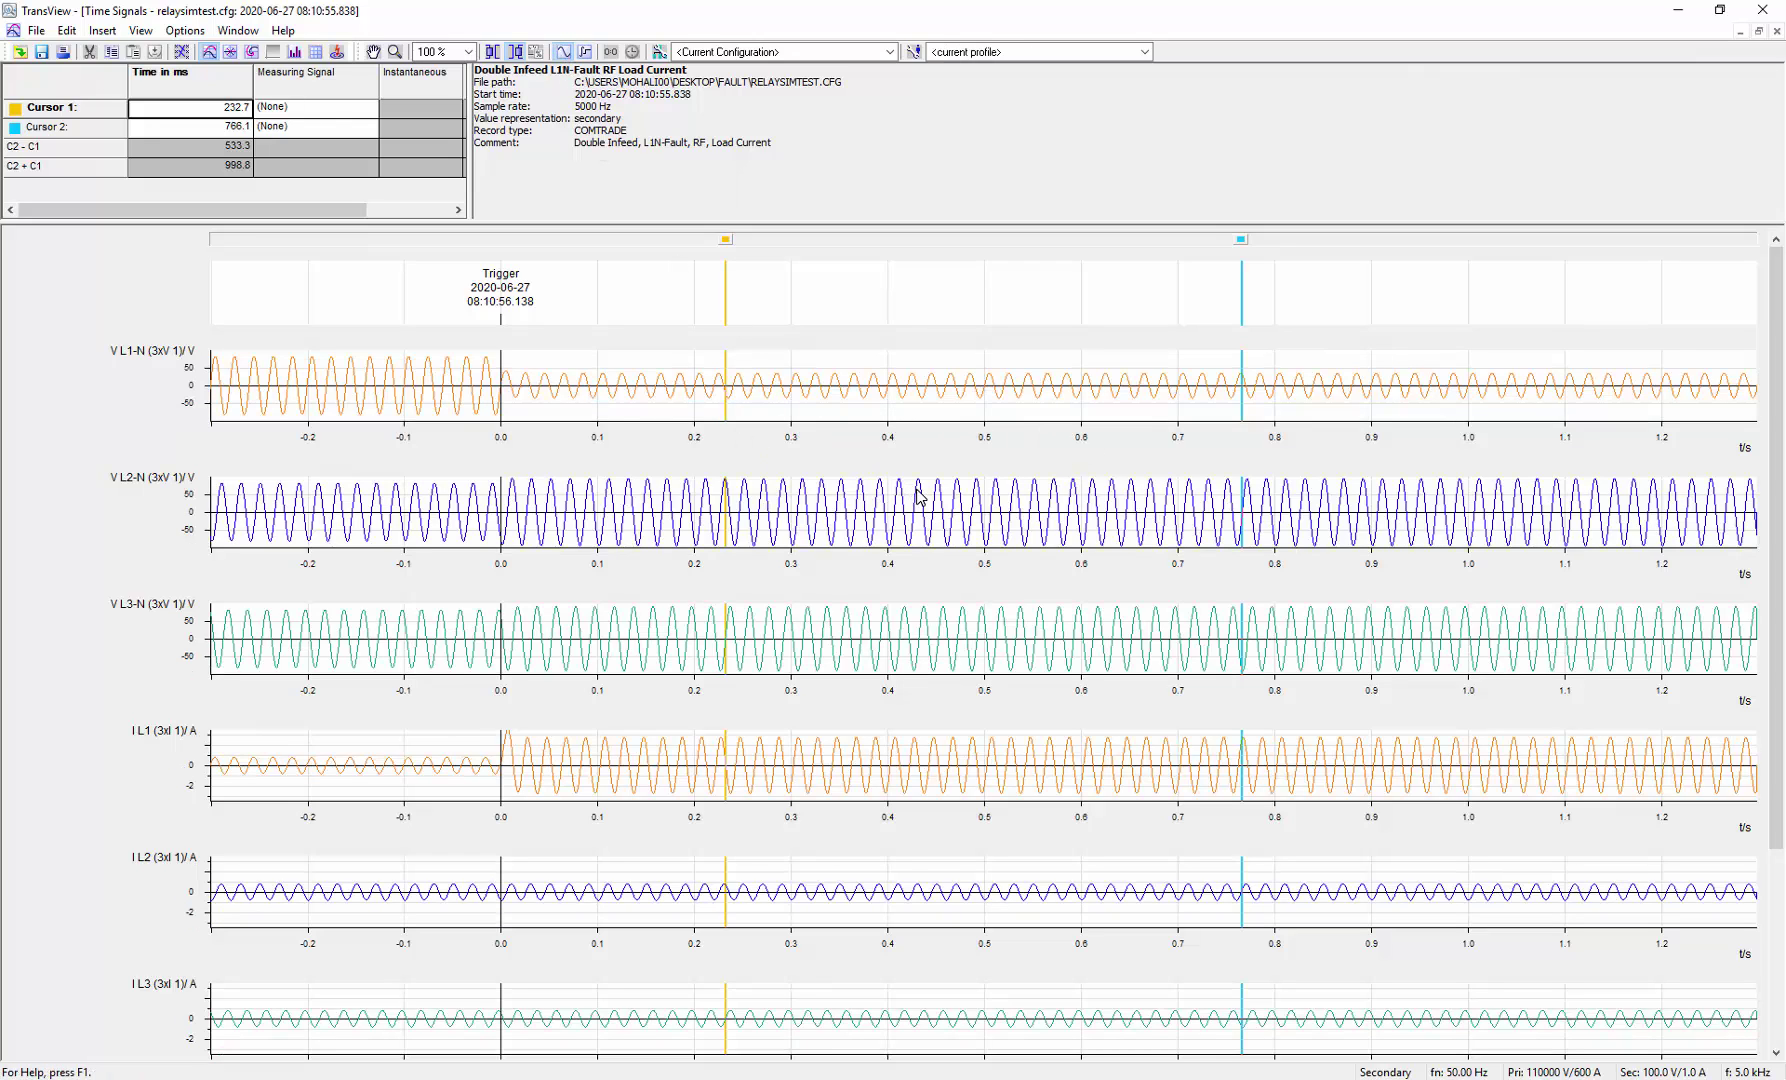
left_click(254, 52)
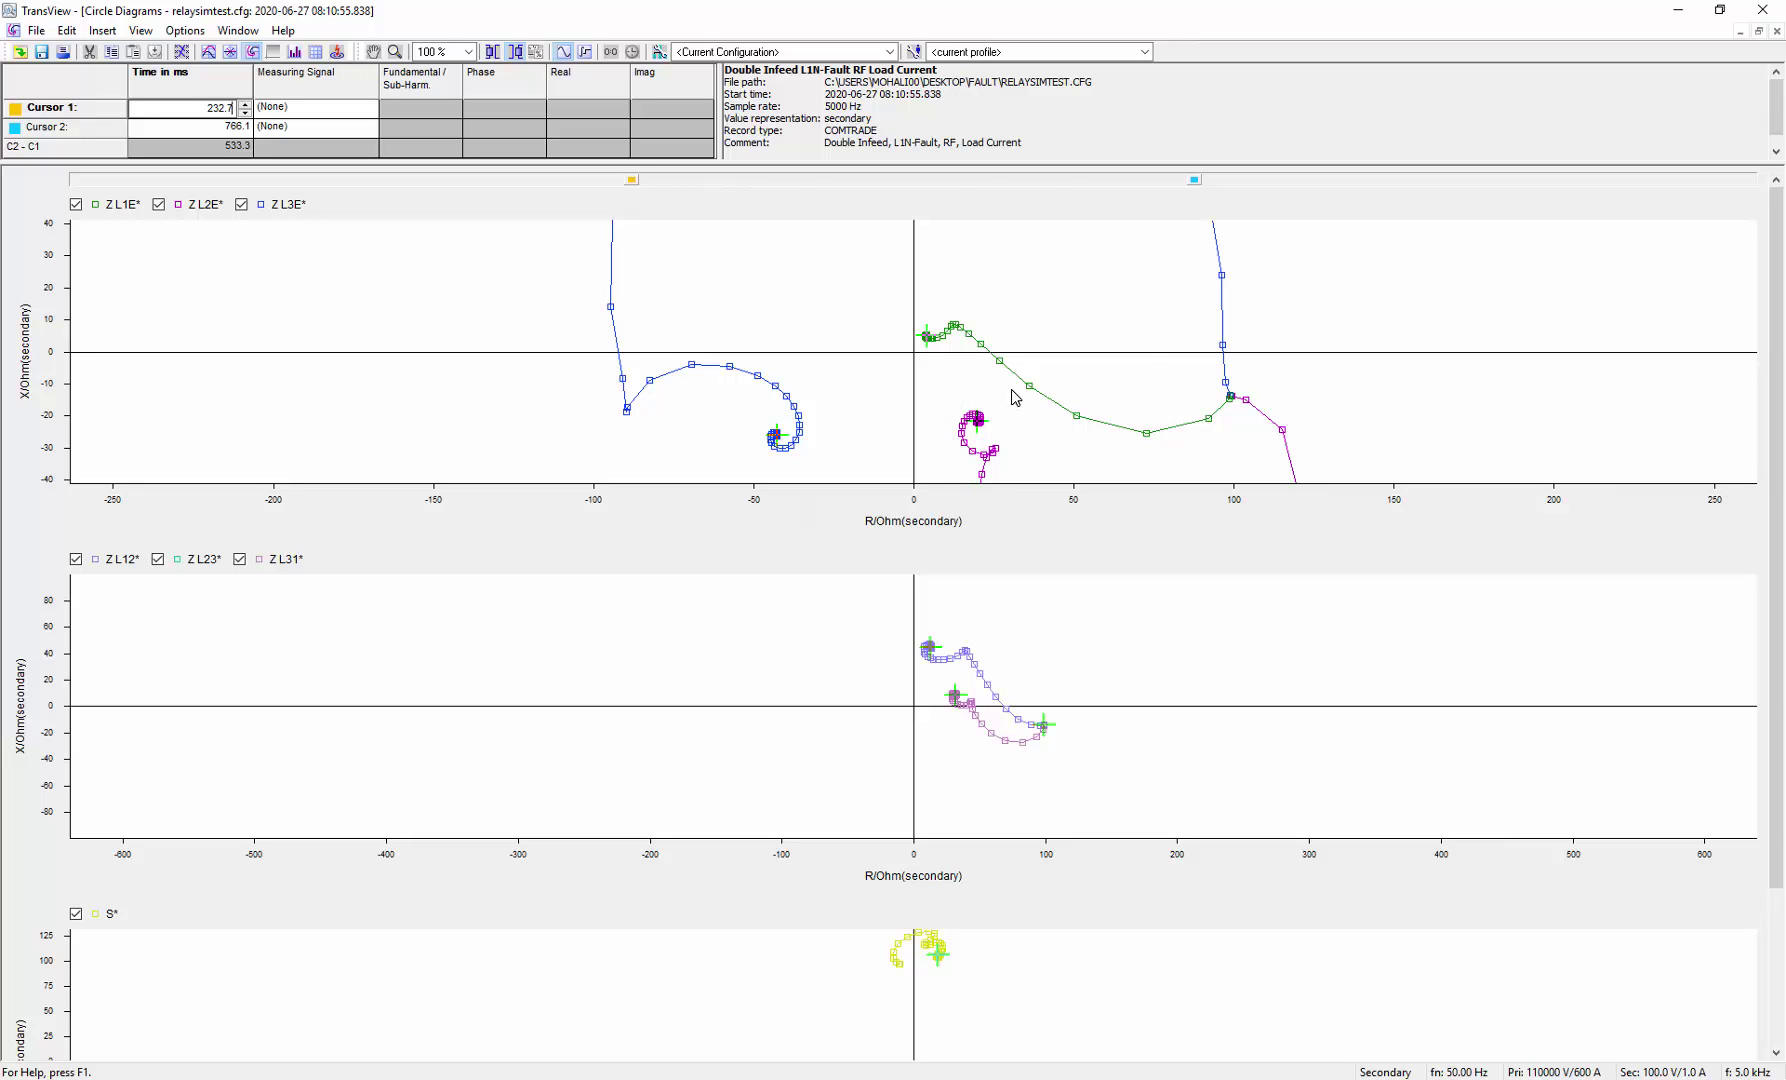
- Close TransView without saving and open Setting Group A's quadrilateral distance zone settings in DIGSI
left_click(1761, 10)
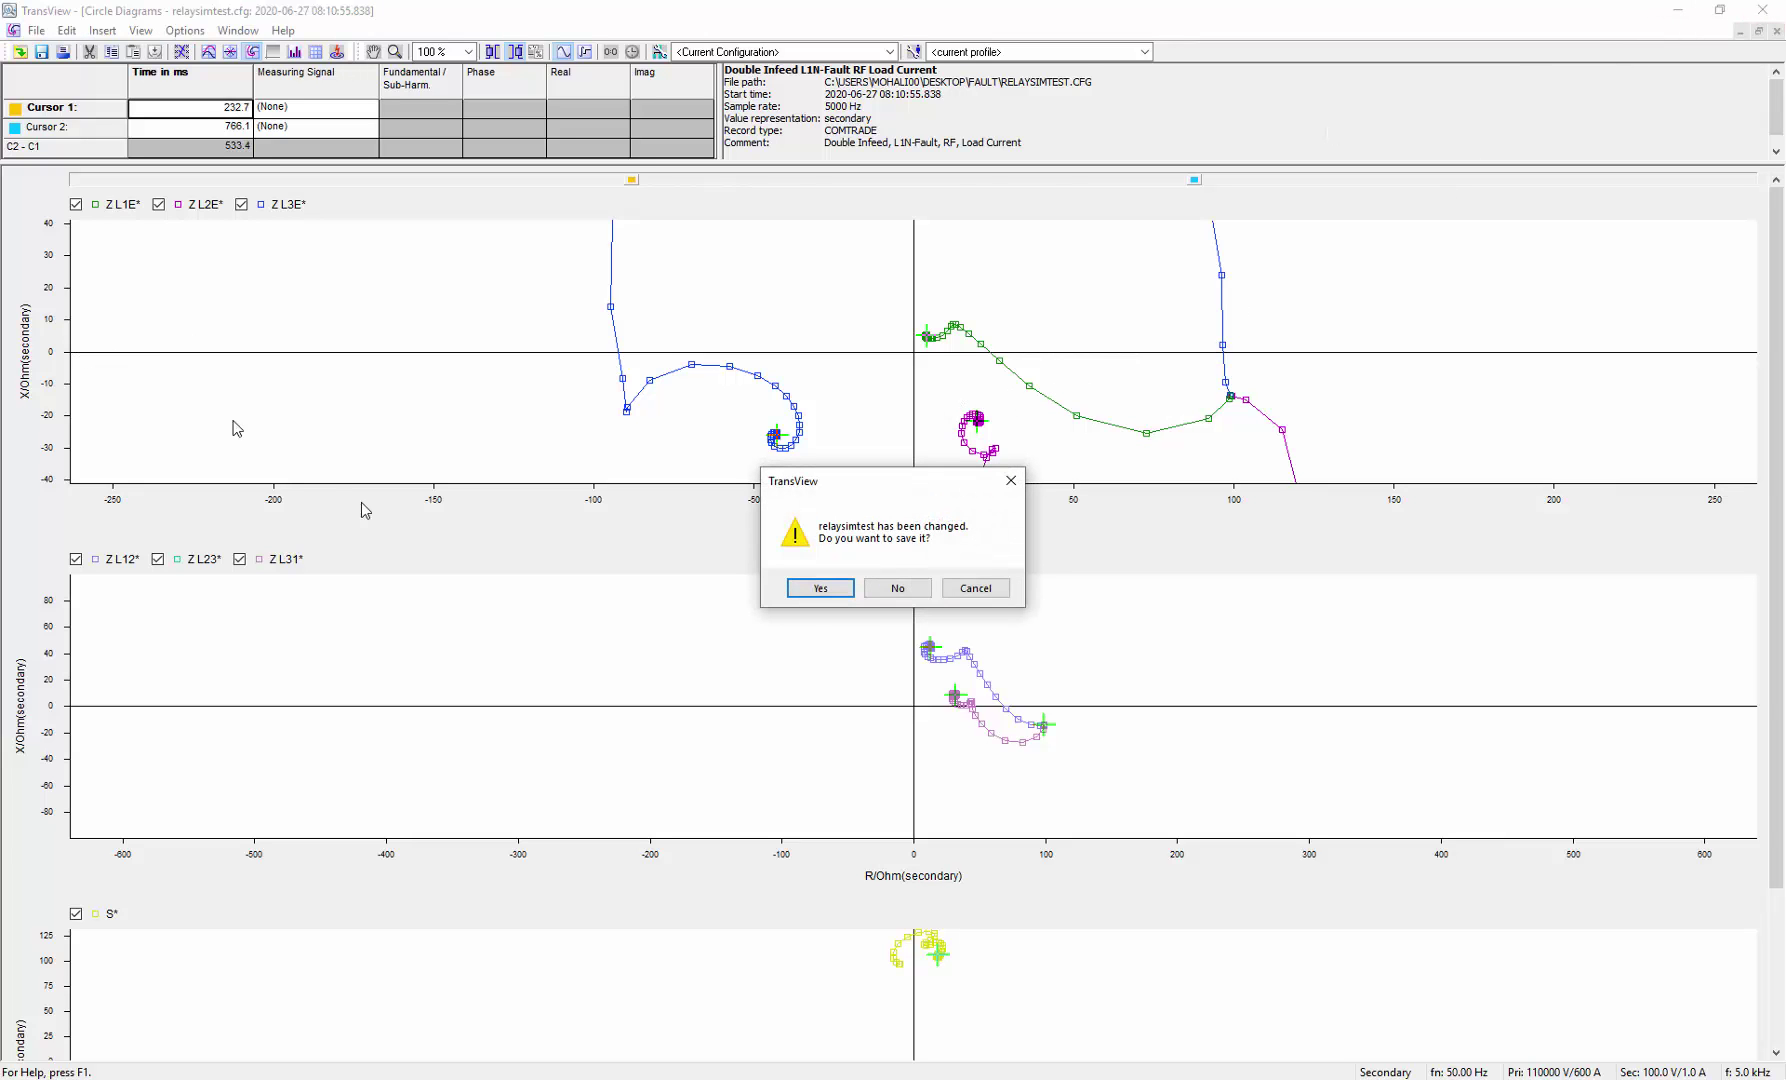
left_click(896, 588)
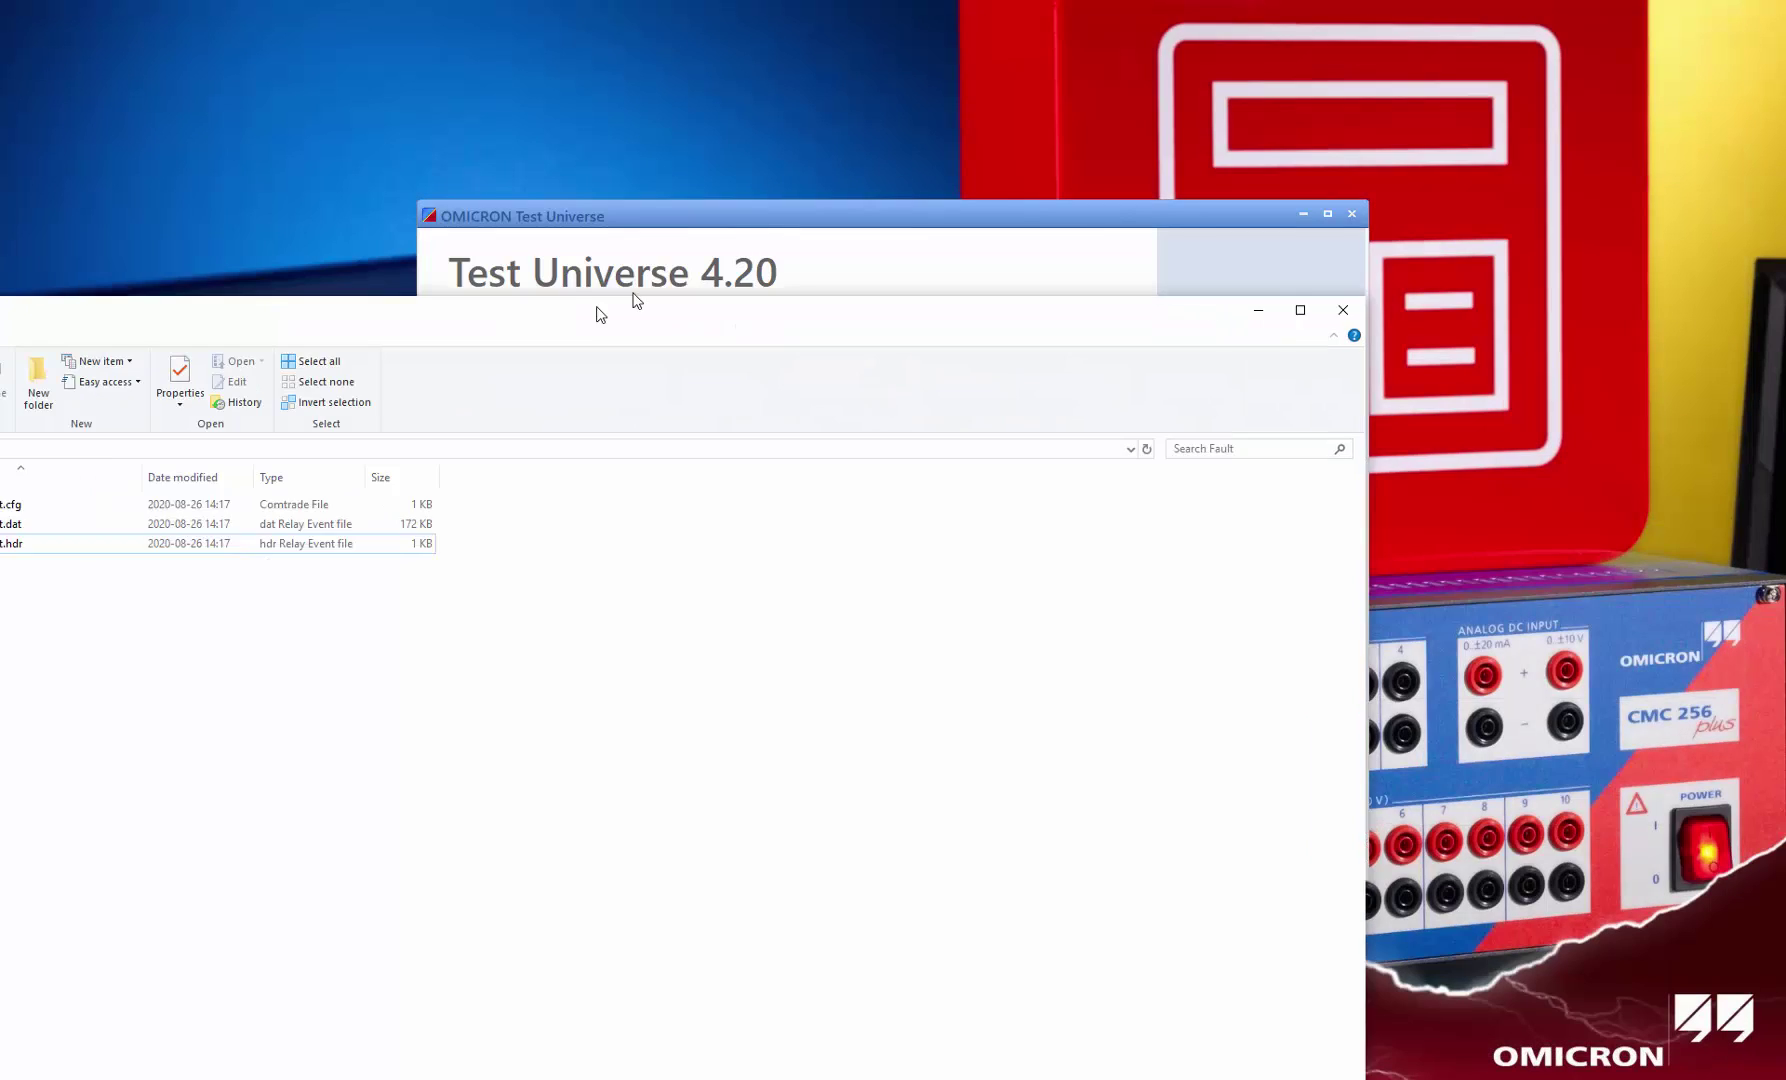
left_click_drag(597, 312, 801, 3)
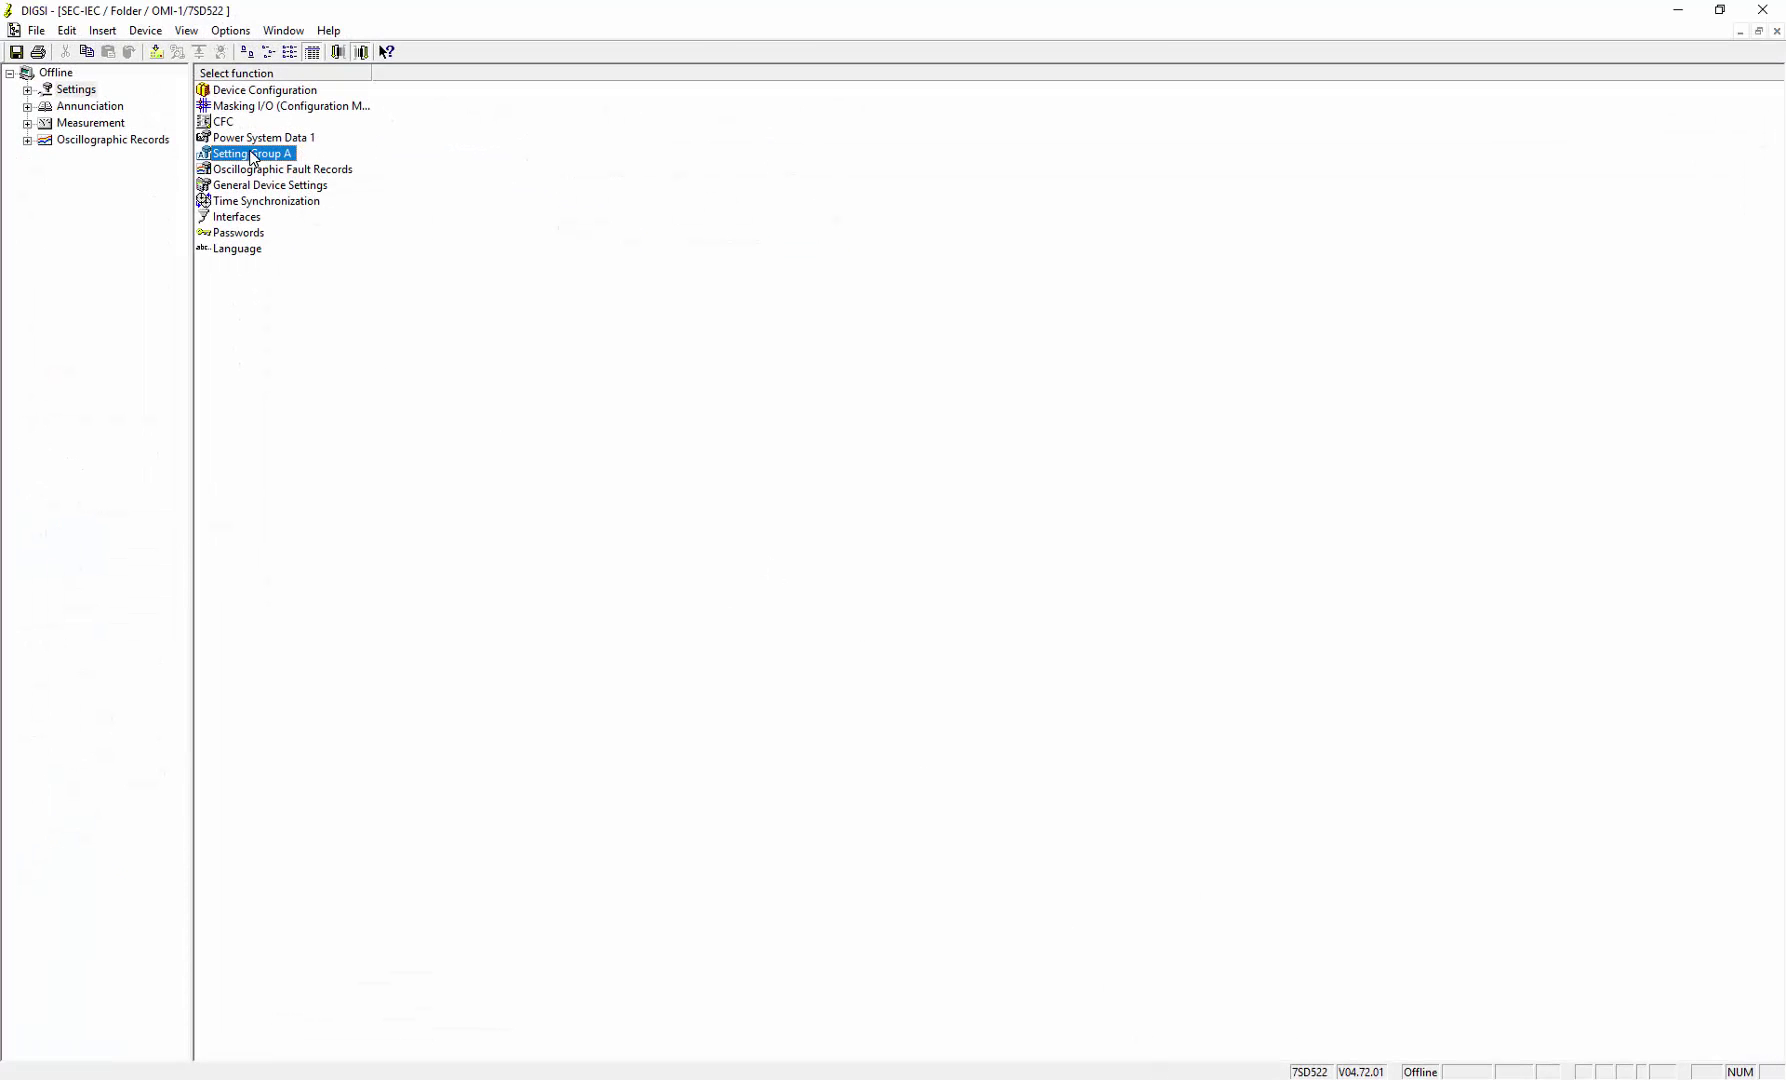
double_click(252, 153)
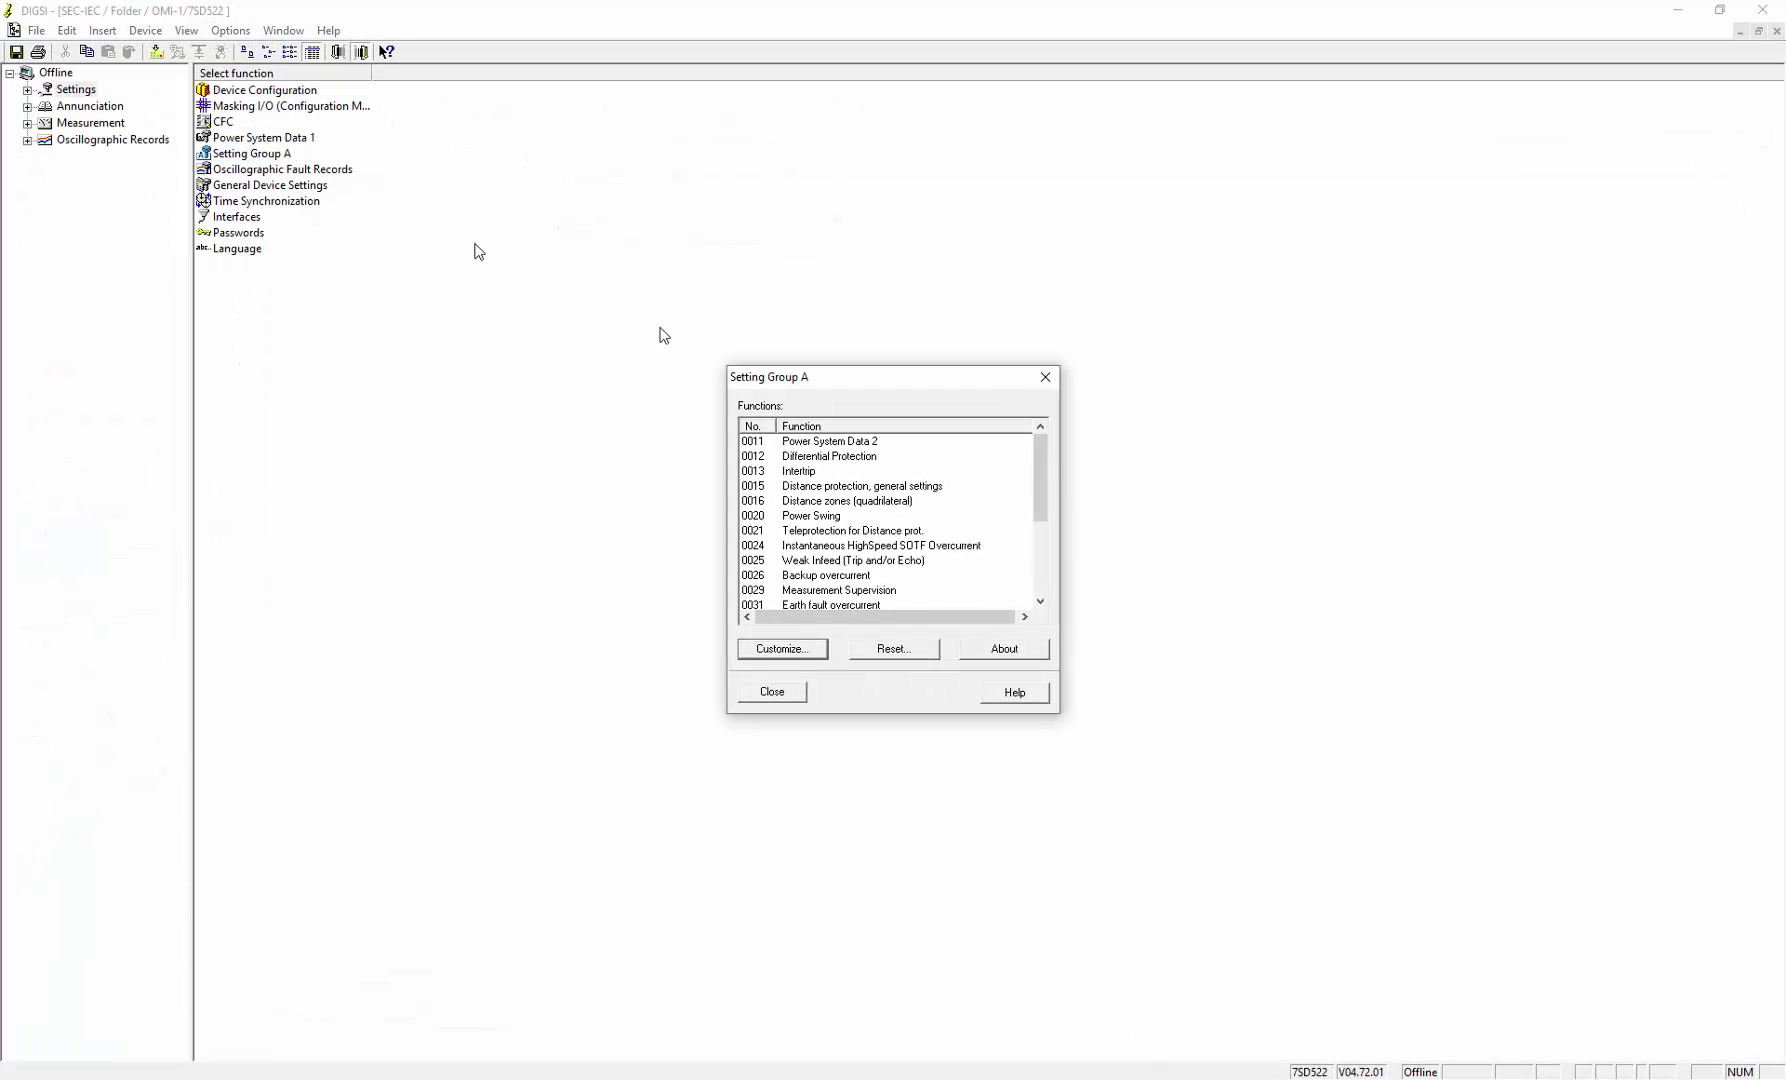
double_click(839, 501)
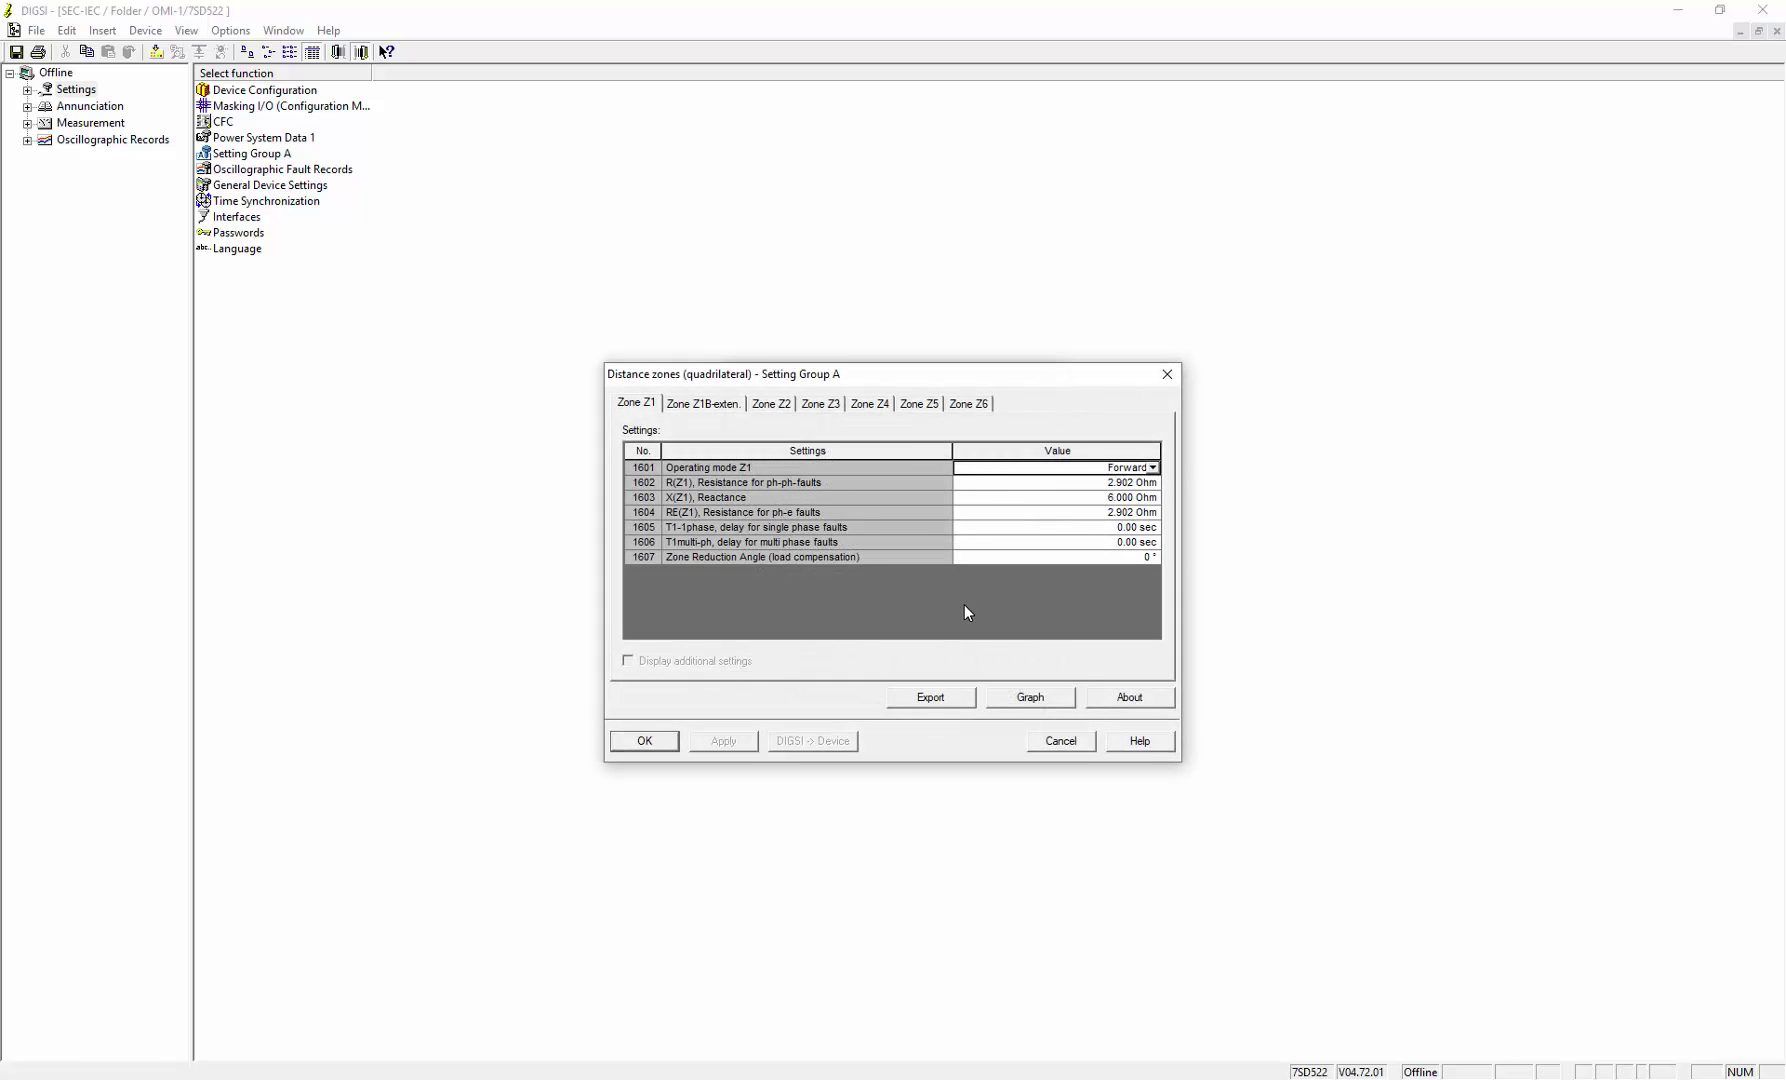
- Export the quadrilateral zones to RIO as RelaySimTest.rio in Desktop > Fault
left_click(961, 694)
left_click(698, 736)
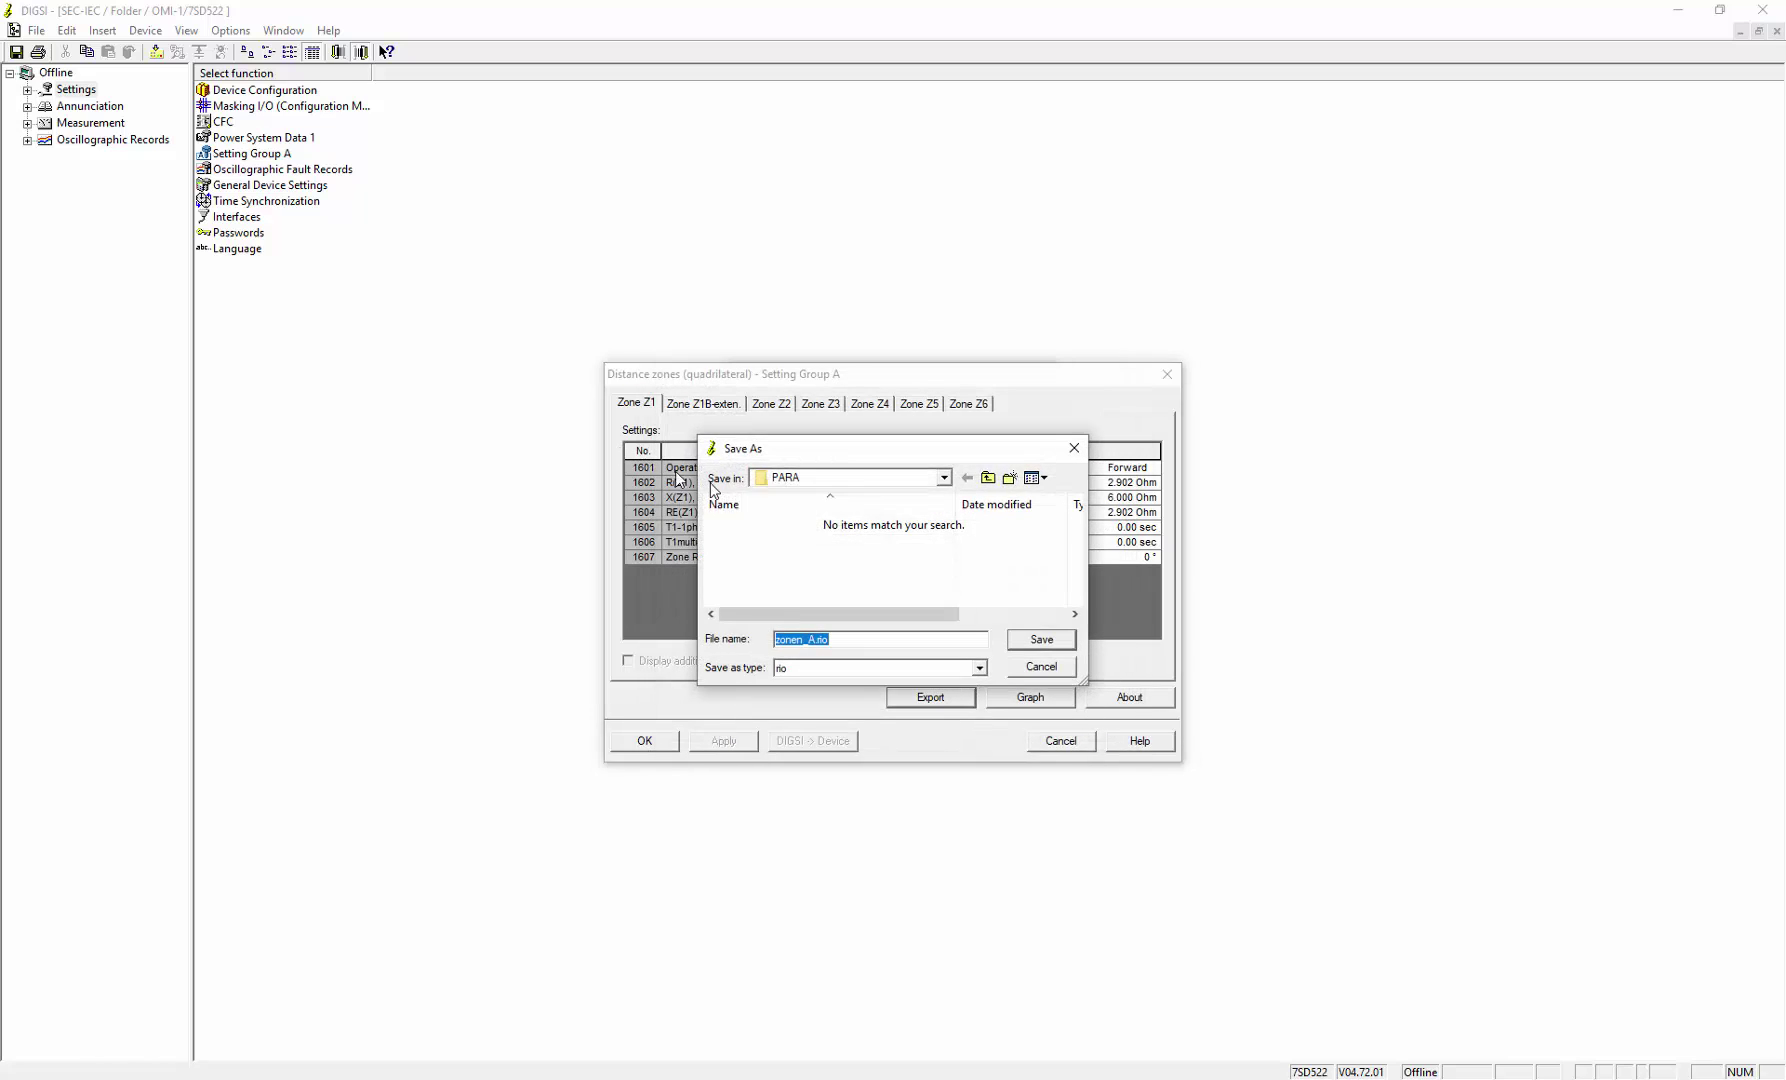
left_click(943, 477)
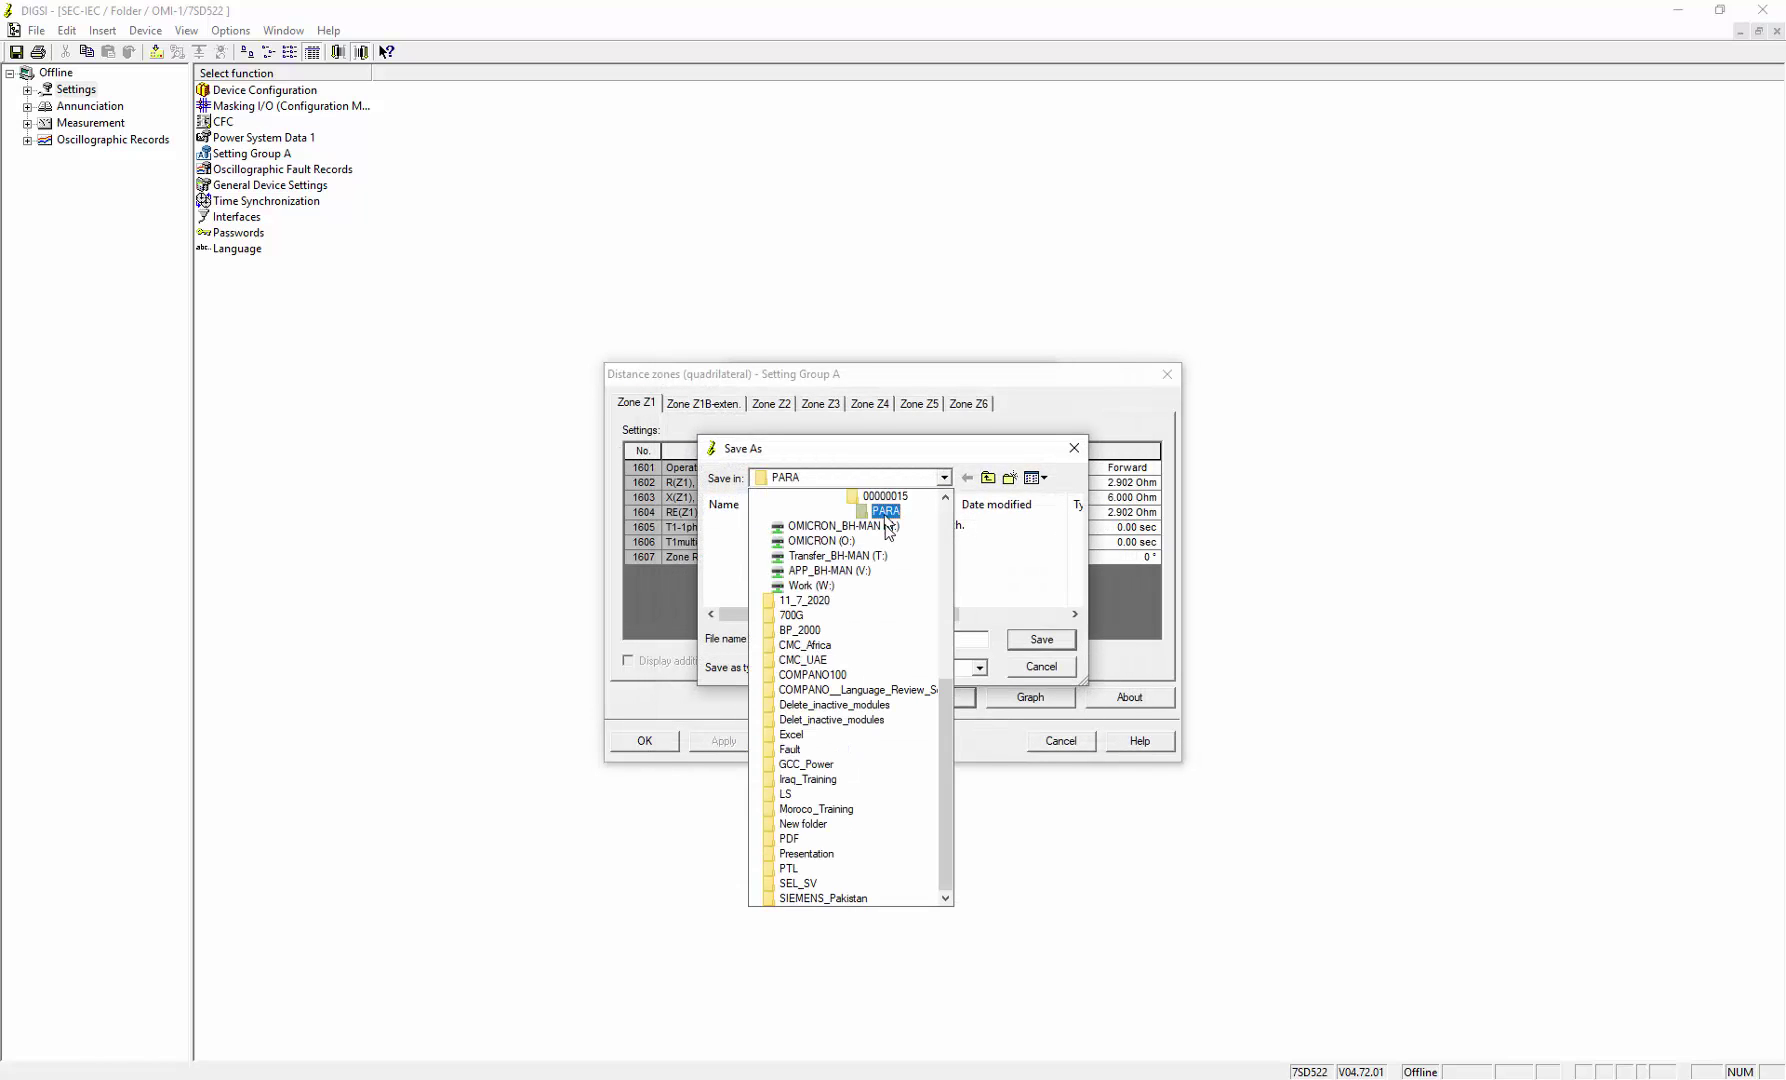
scroll(880, 559, "up", 5)
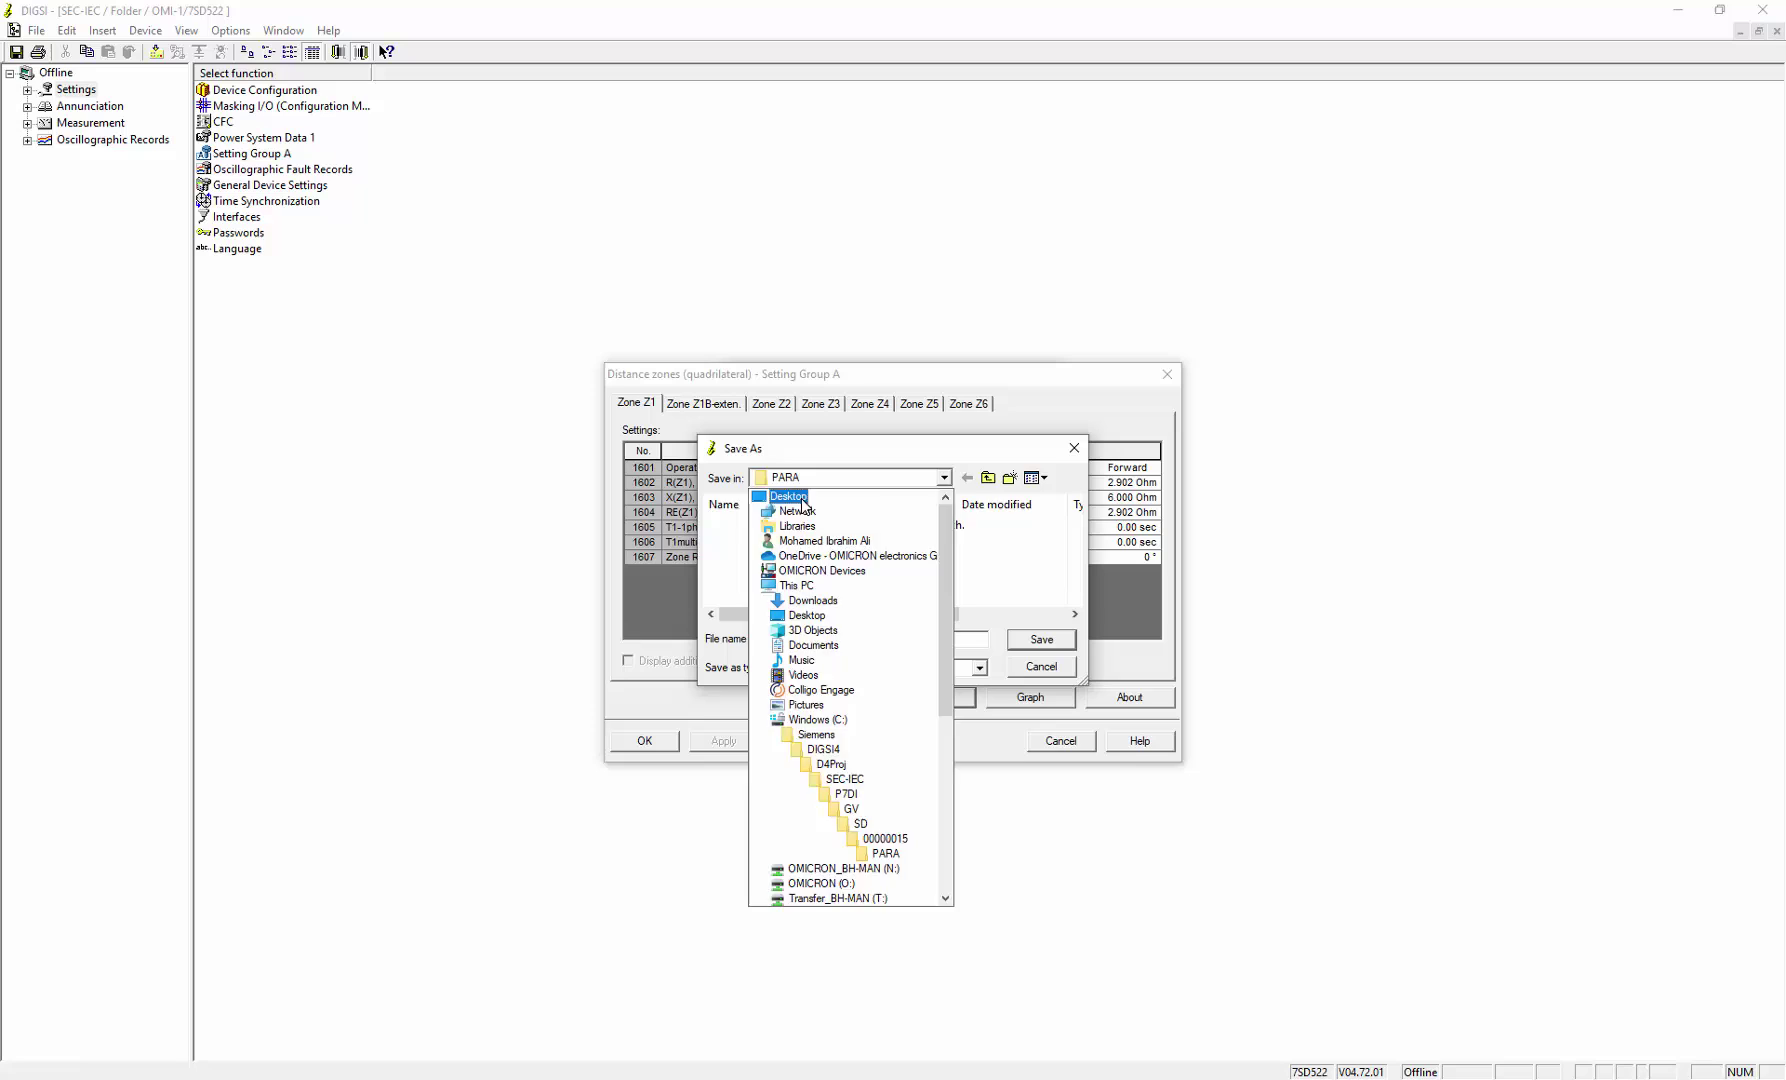
left_click(788, 497)
left_click(799, 566)
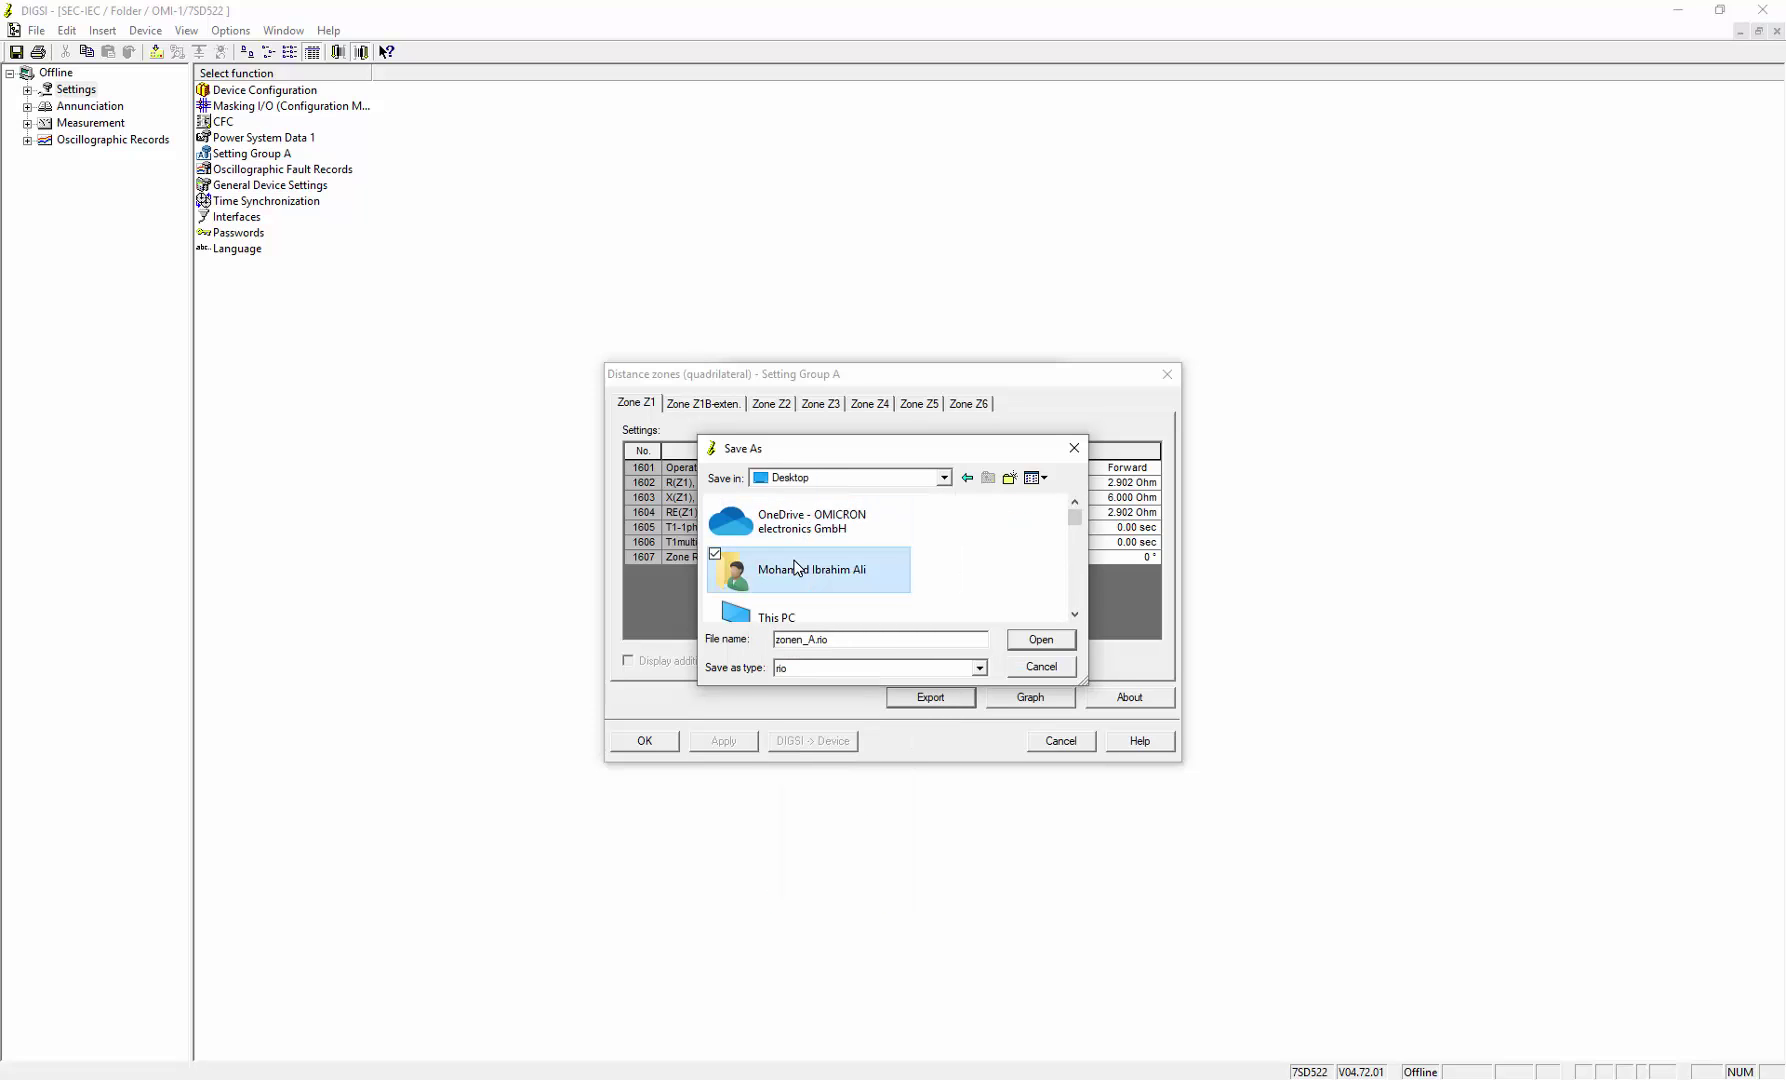
key("f")
double_click(800, 527)
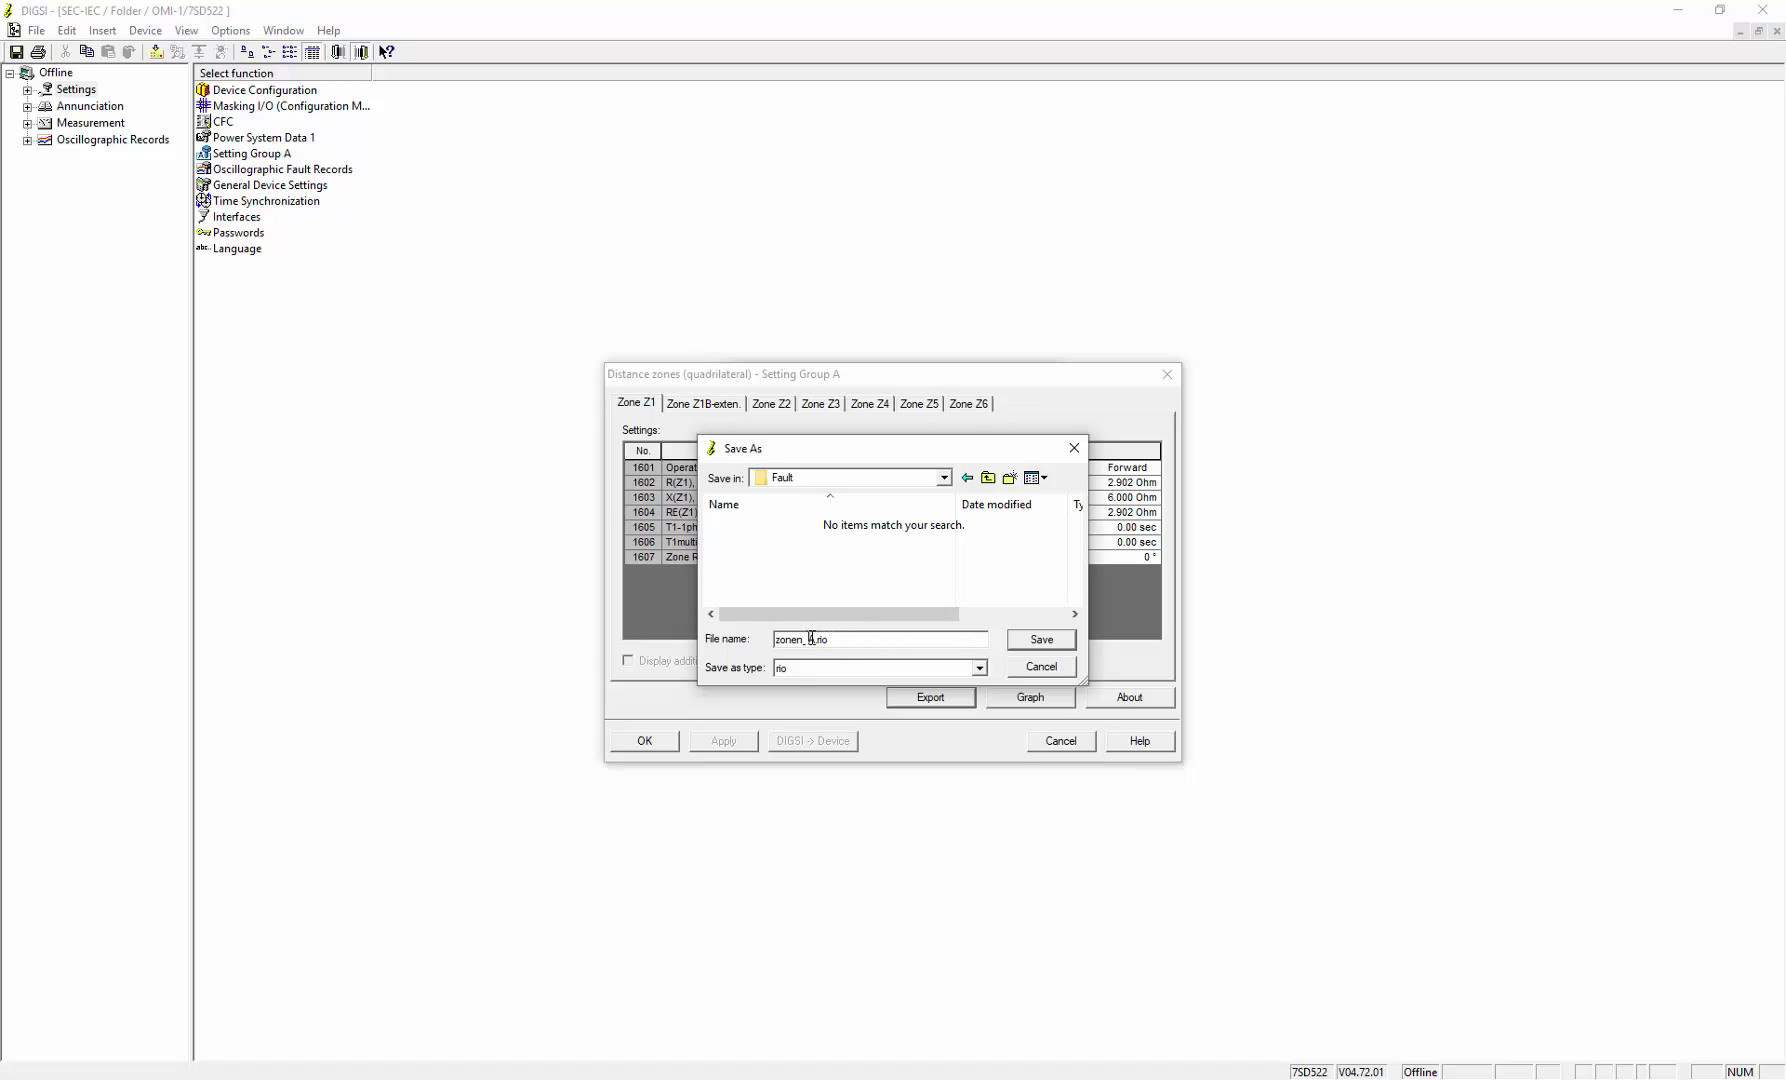
left_click_drag(815, 640, 750, 640)
type("RelaySimTest")
left_click(1040, 639)
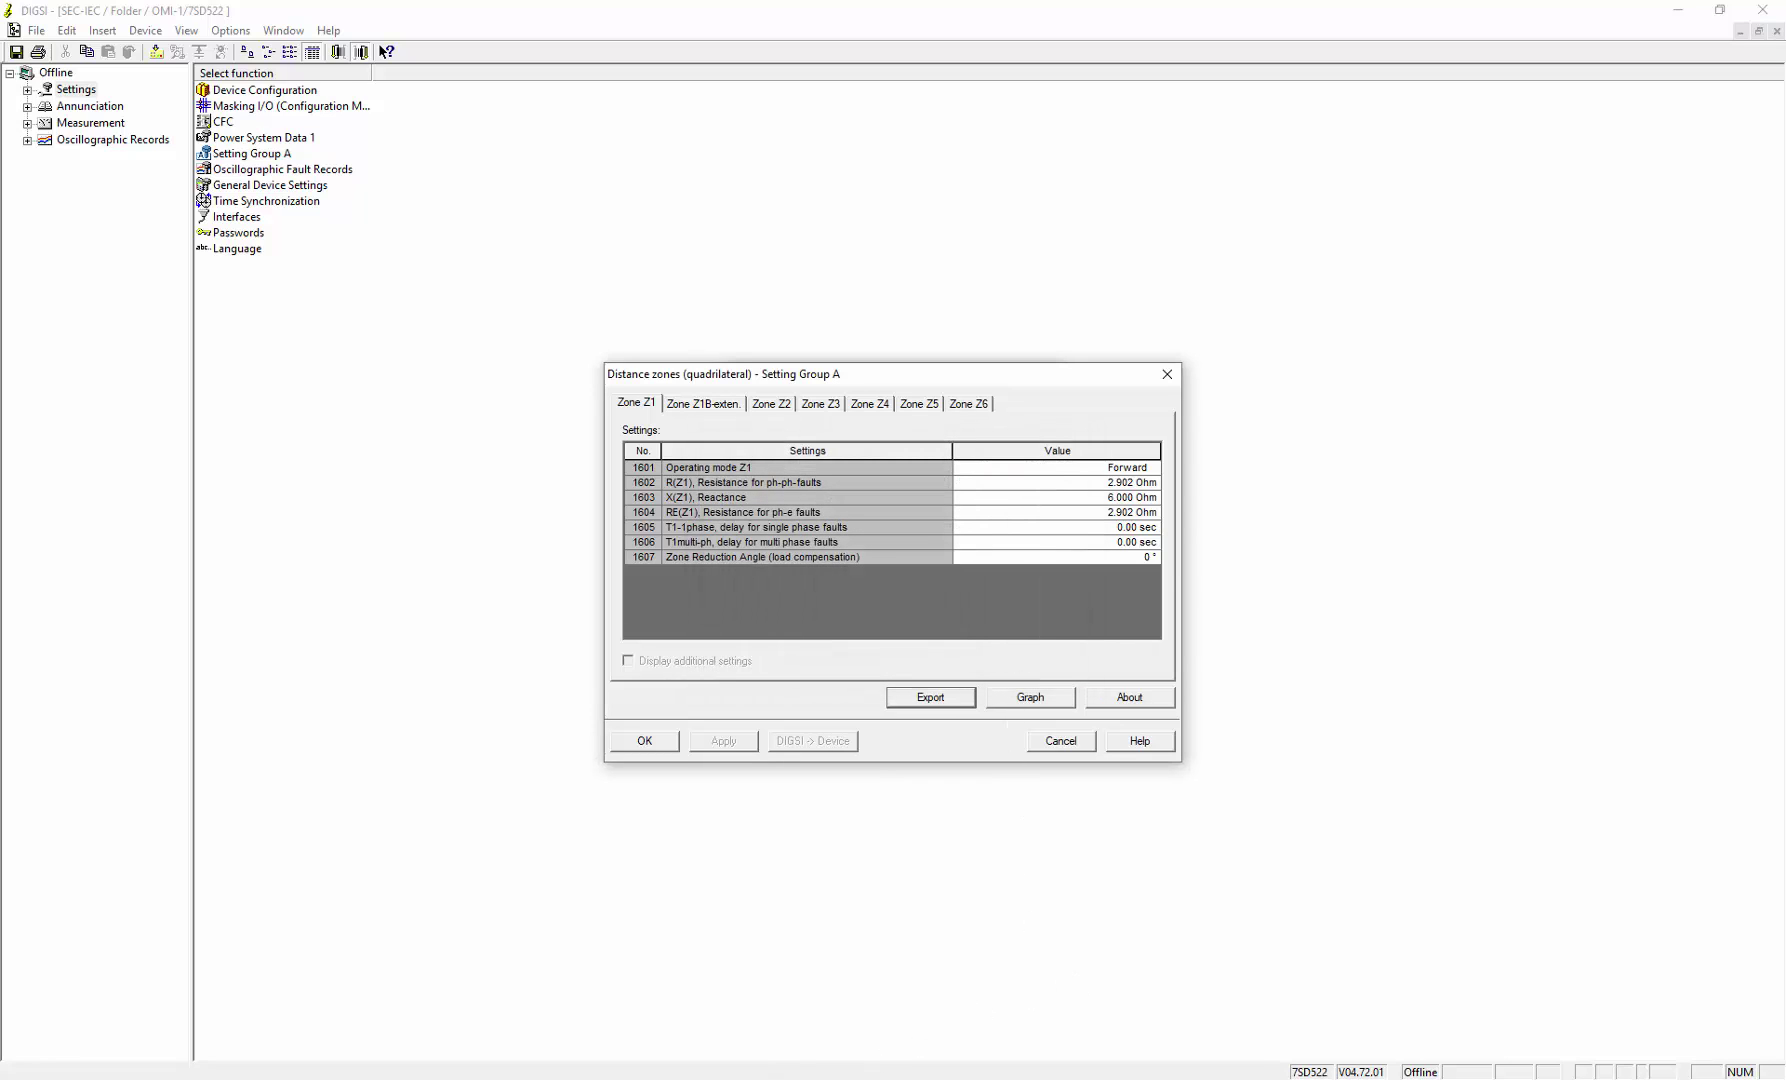
- Open RelaySimTest.cfg from the Fault folder in File Explorer
left_click(781, 1054)
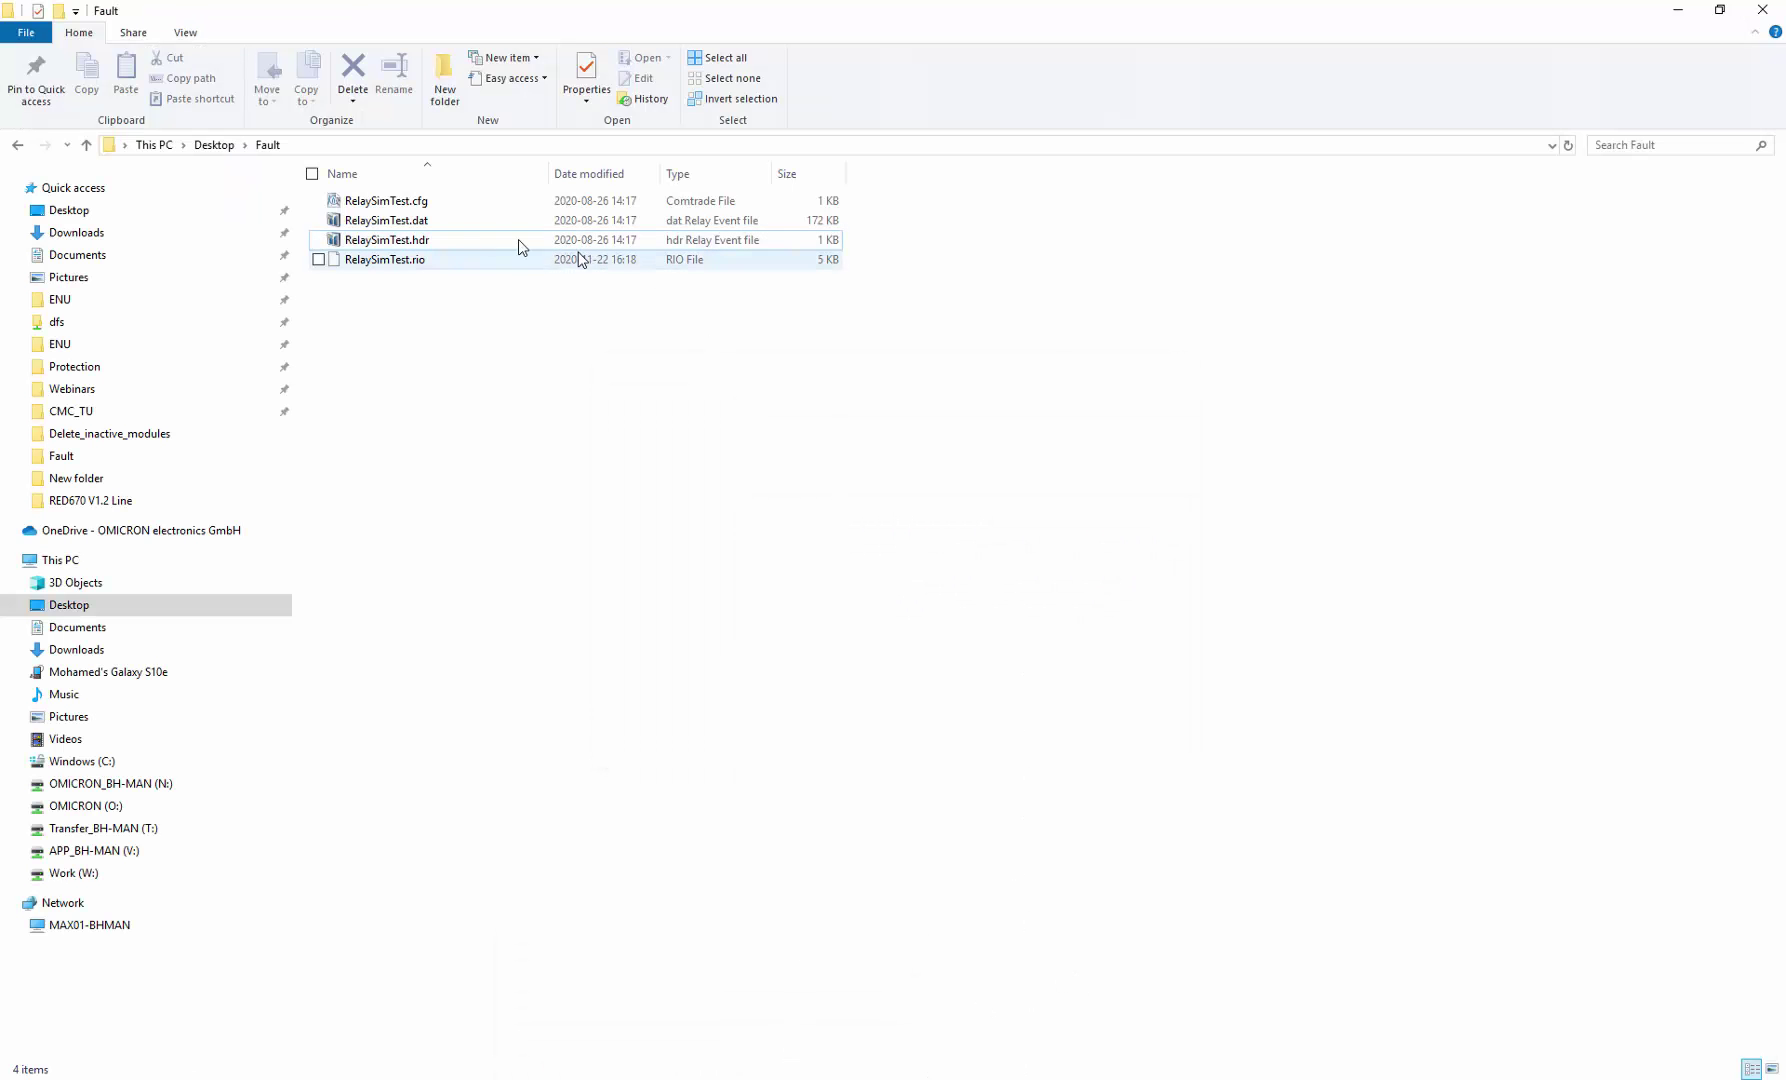
double_click(395, 201)
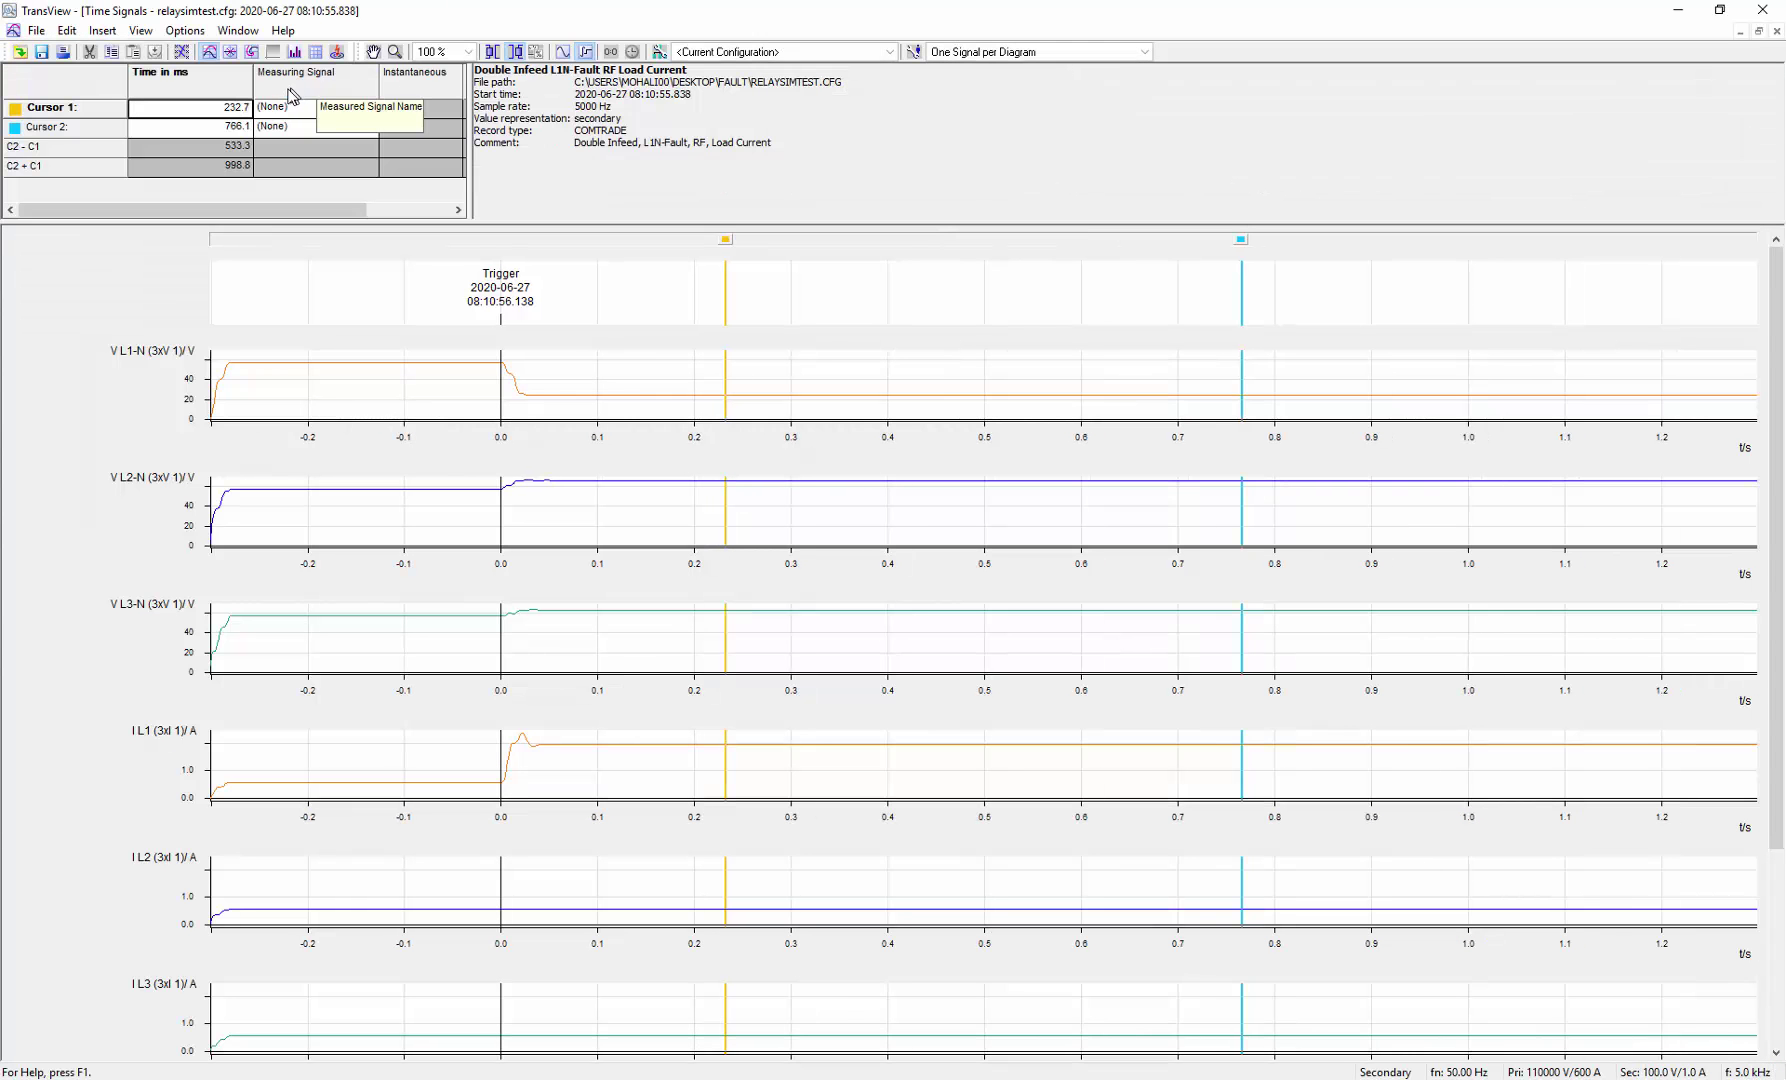
- Show the circle diagrams with distance zones and optimize the upper diagram's scaling
left_click(253, 52)
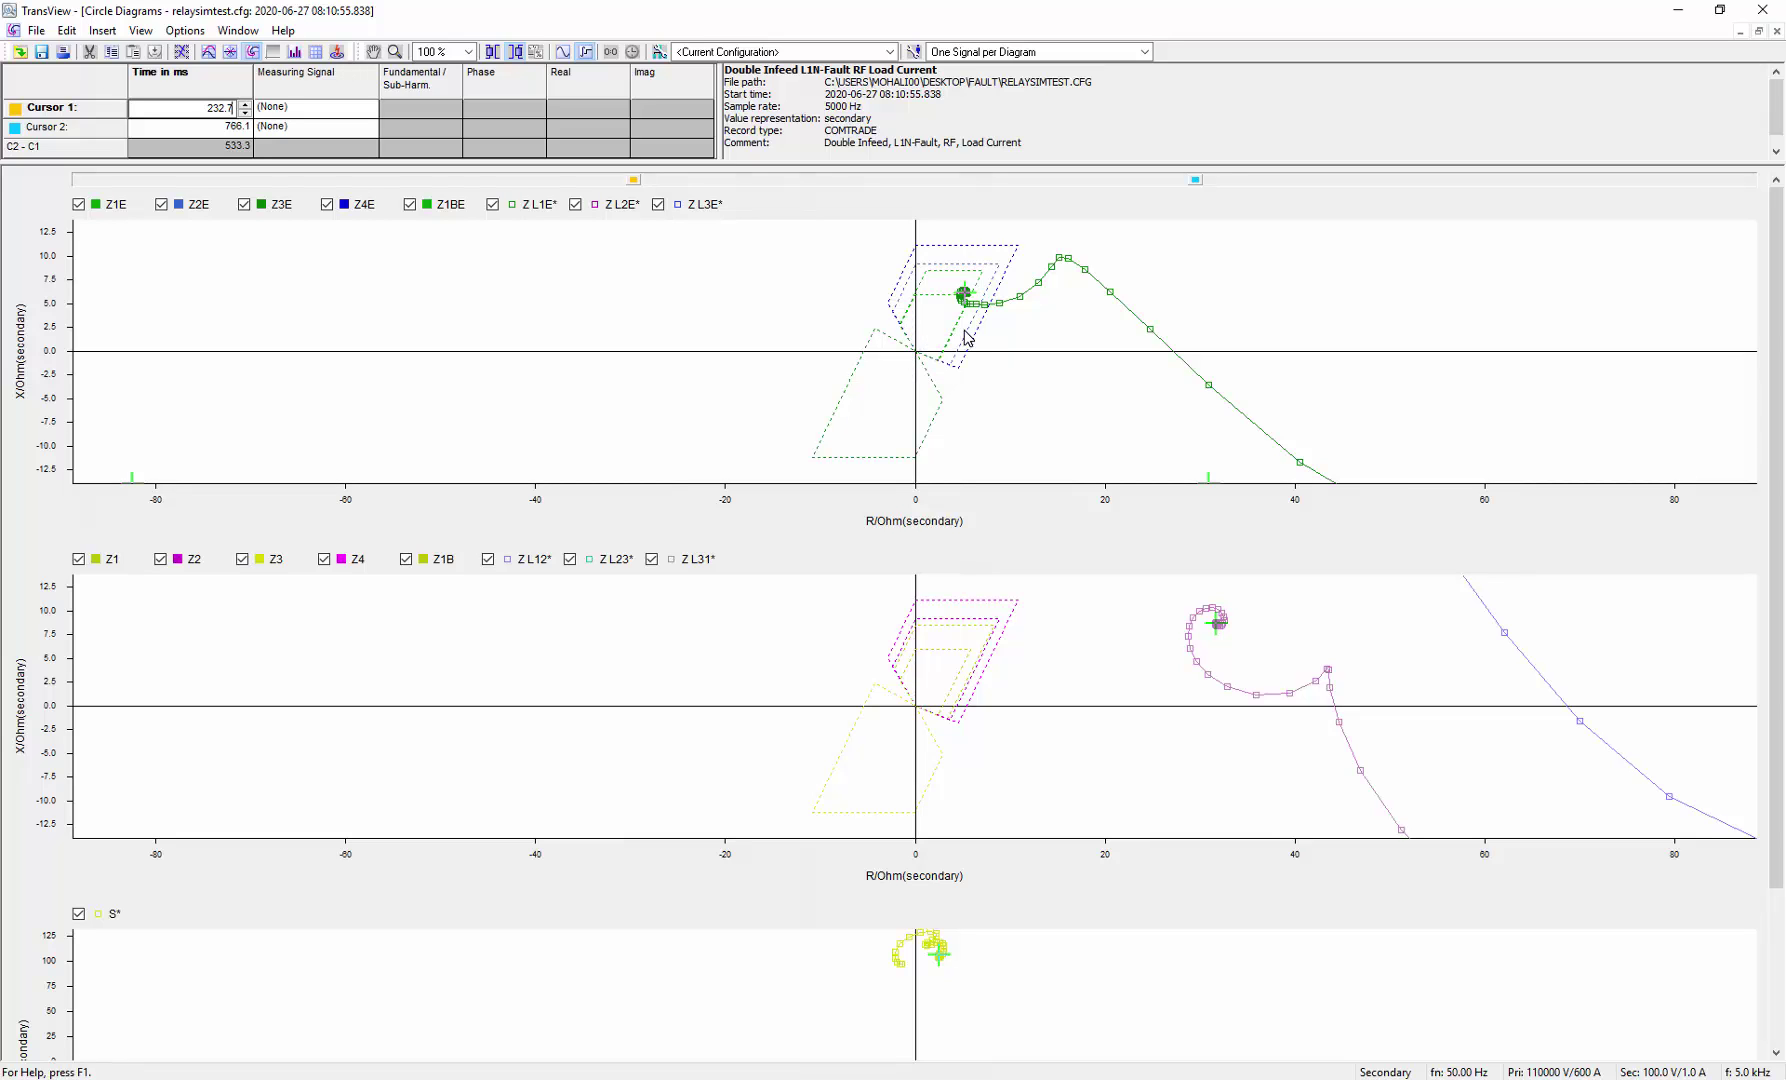
right_click(1030, 318)
left_click(1064, 341)
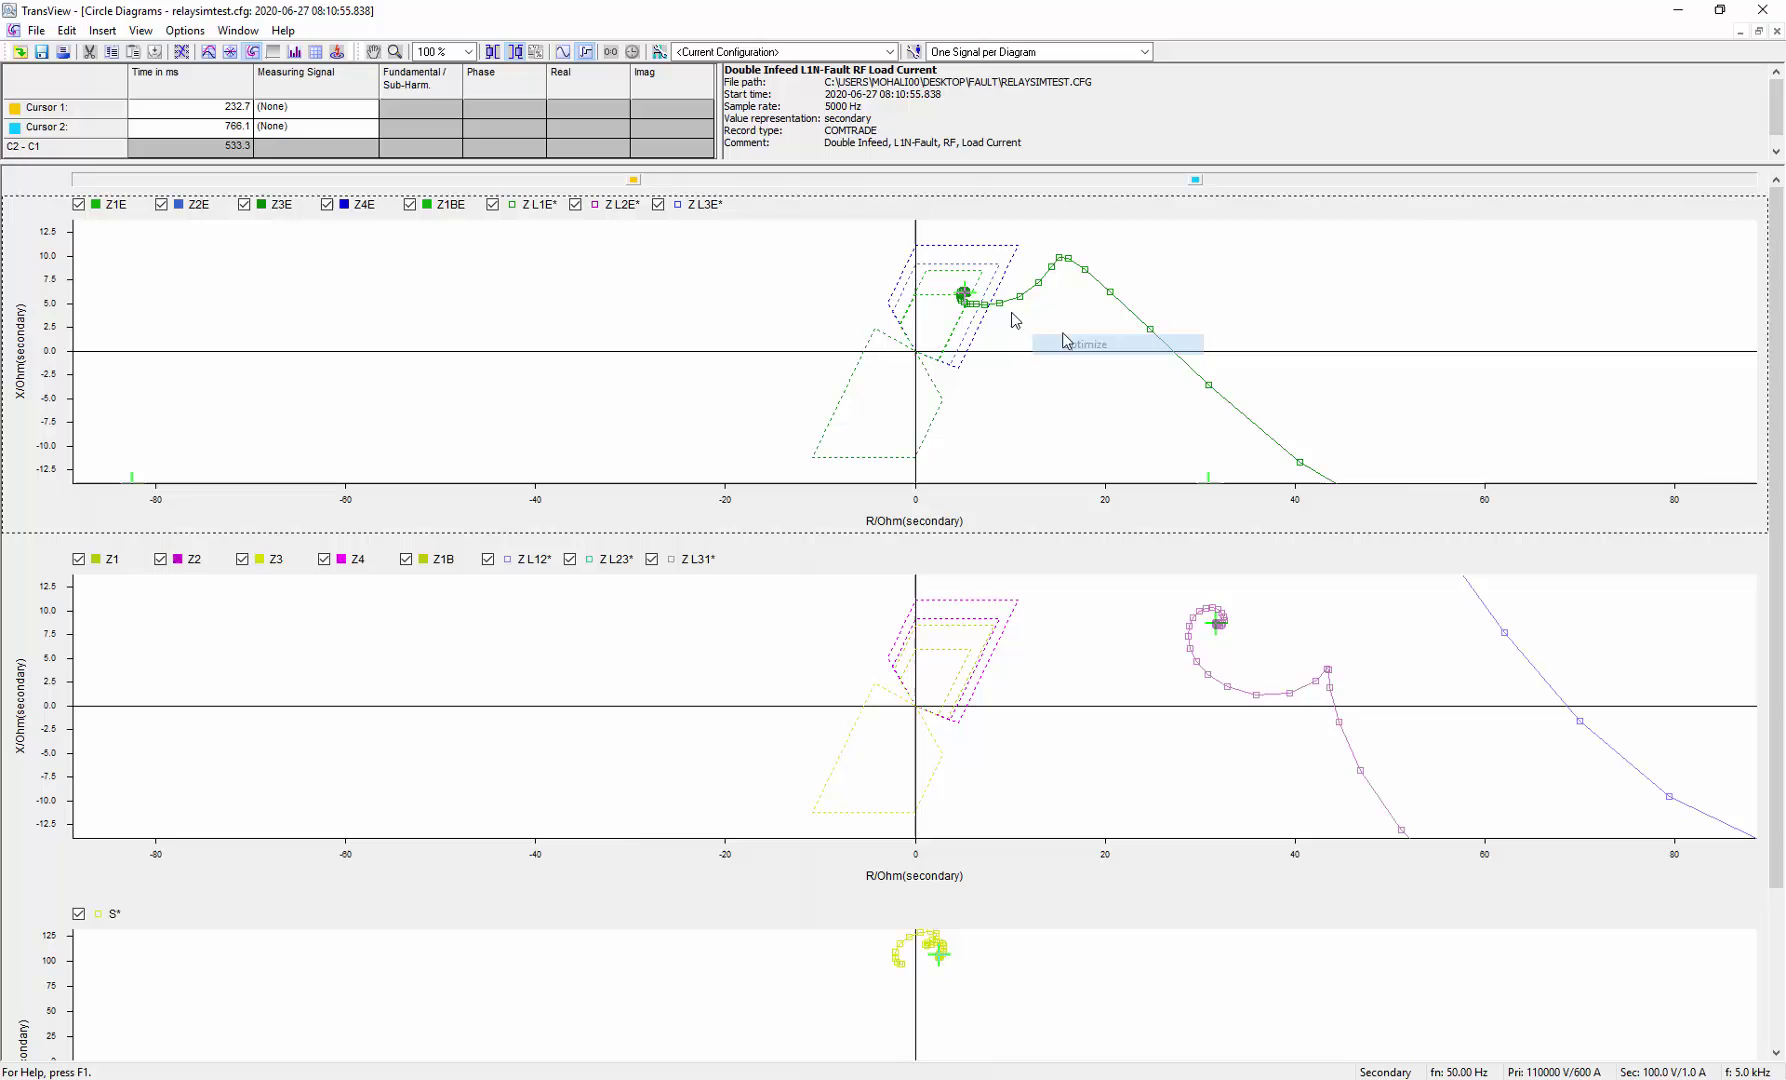
right_click(1008, 284)
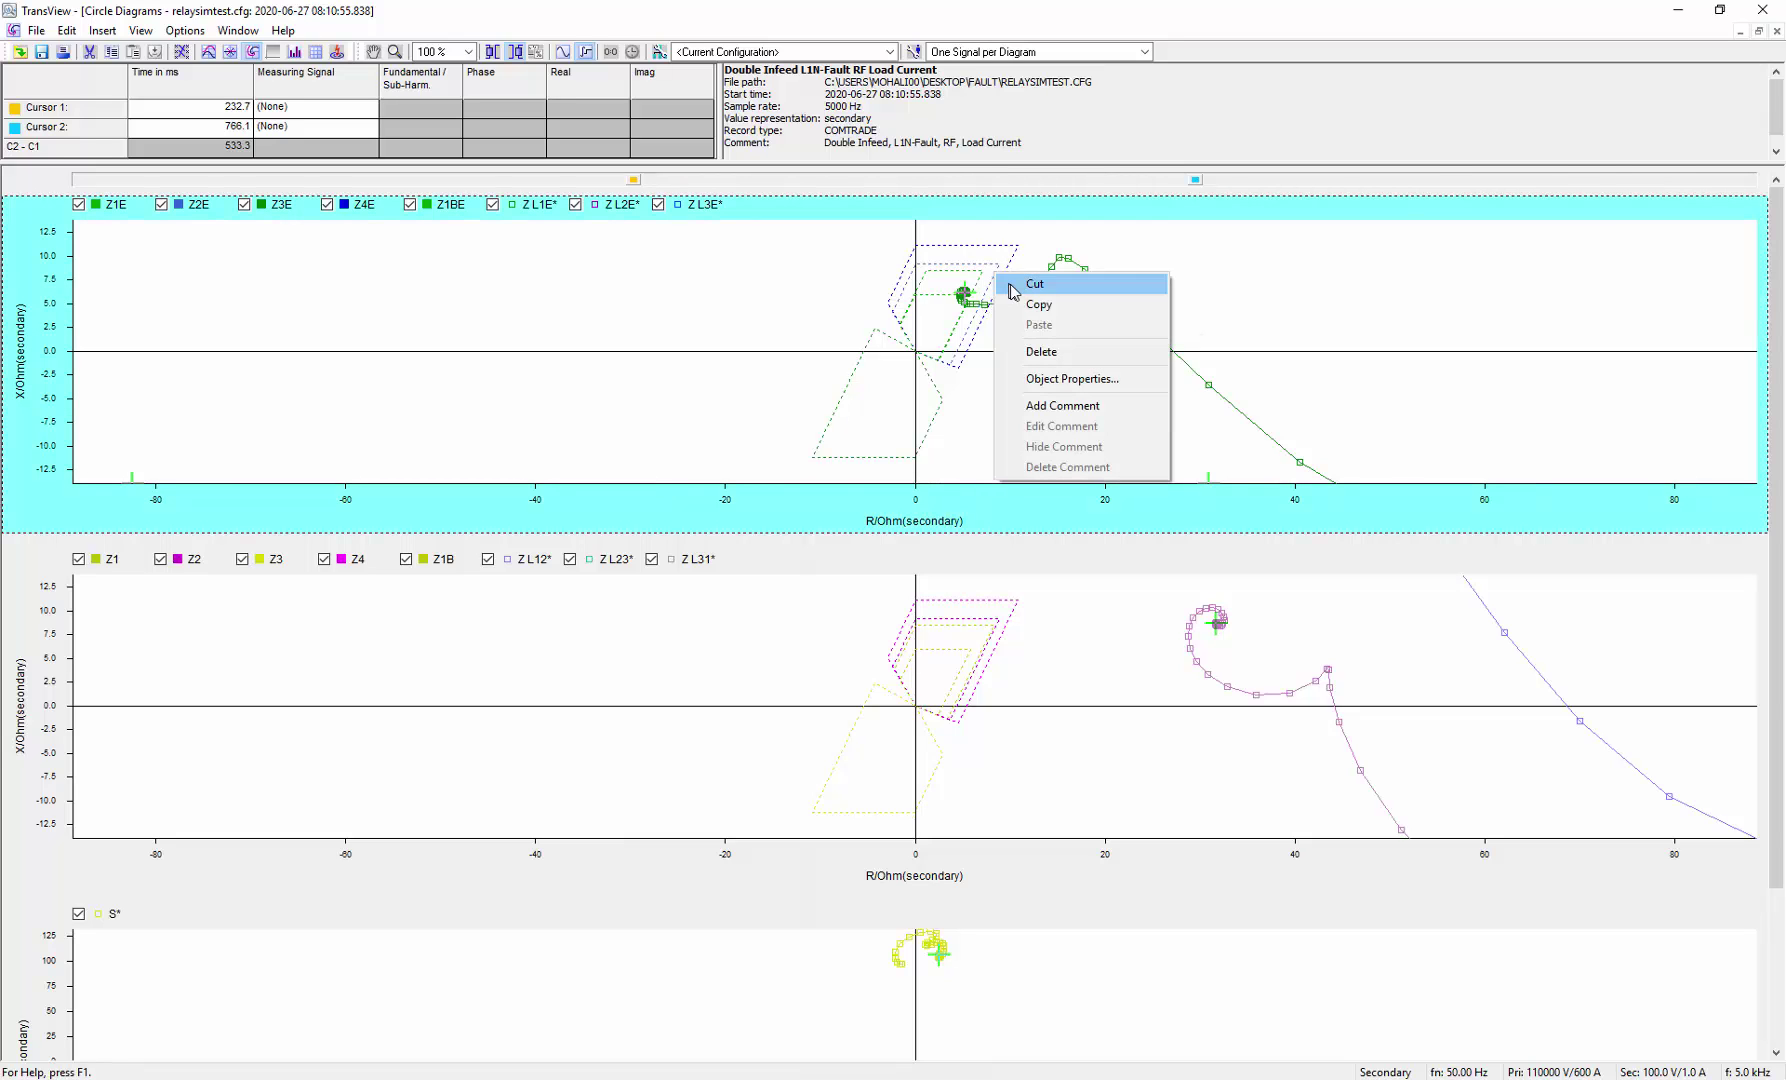
left_click(976, 346)
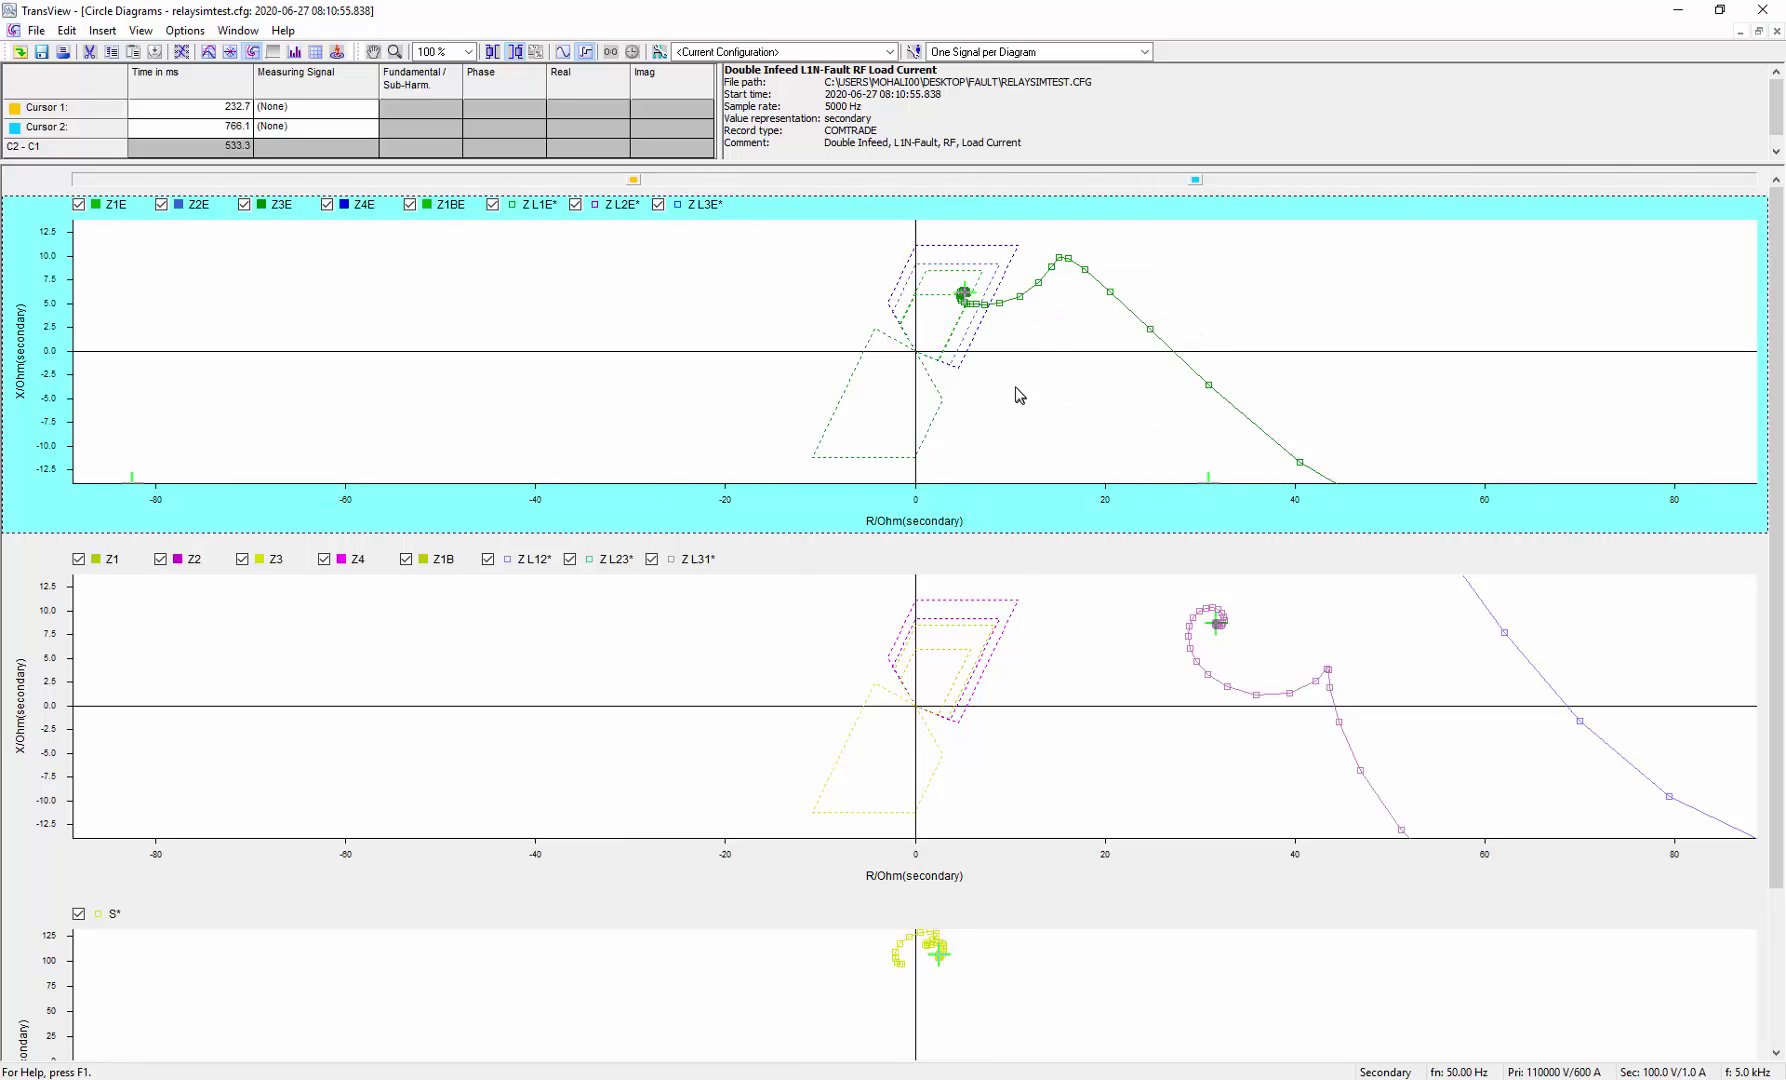
- Zoom the upper diagram twice onto the green spiral's end and set Cursor 2 to 403.5 ms
right_click(1020, 395)
left_click(1062, 399)
left_click(950, 309)
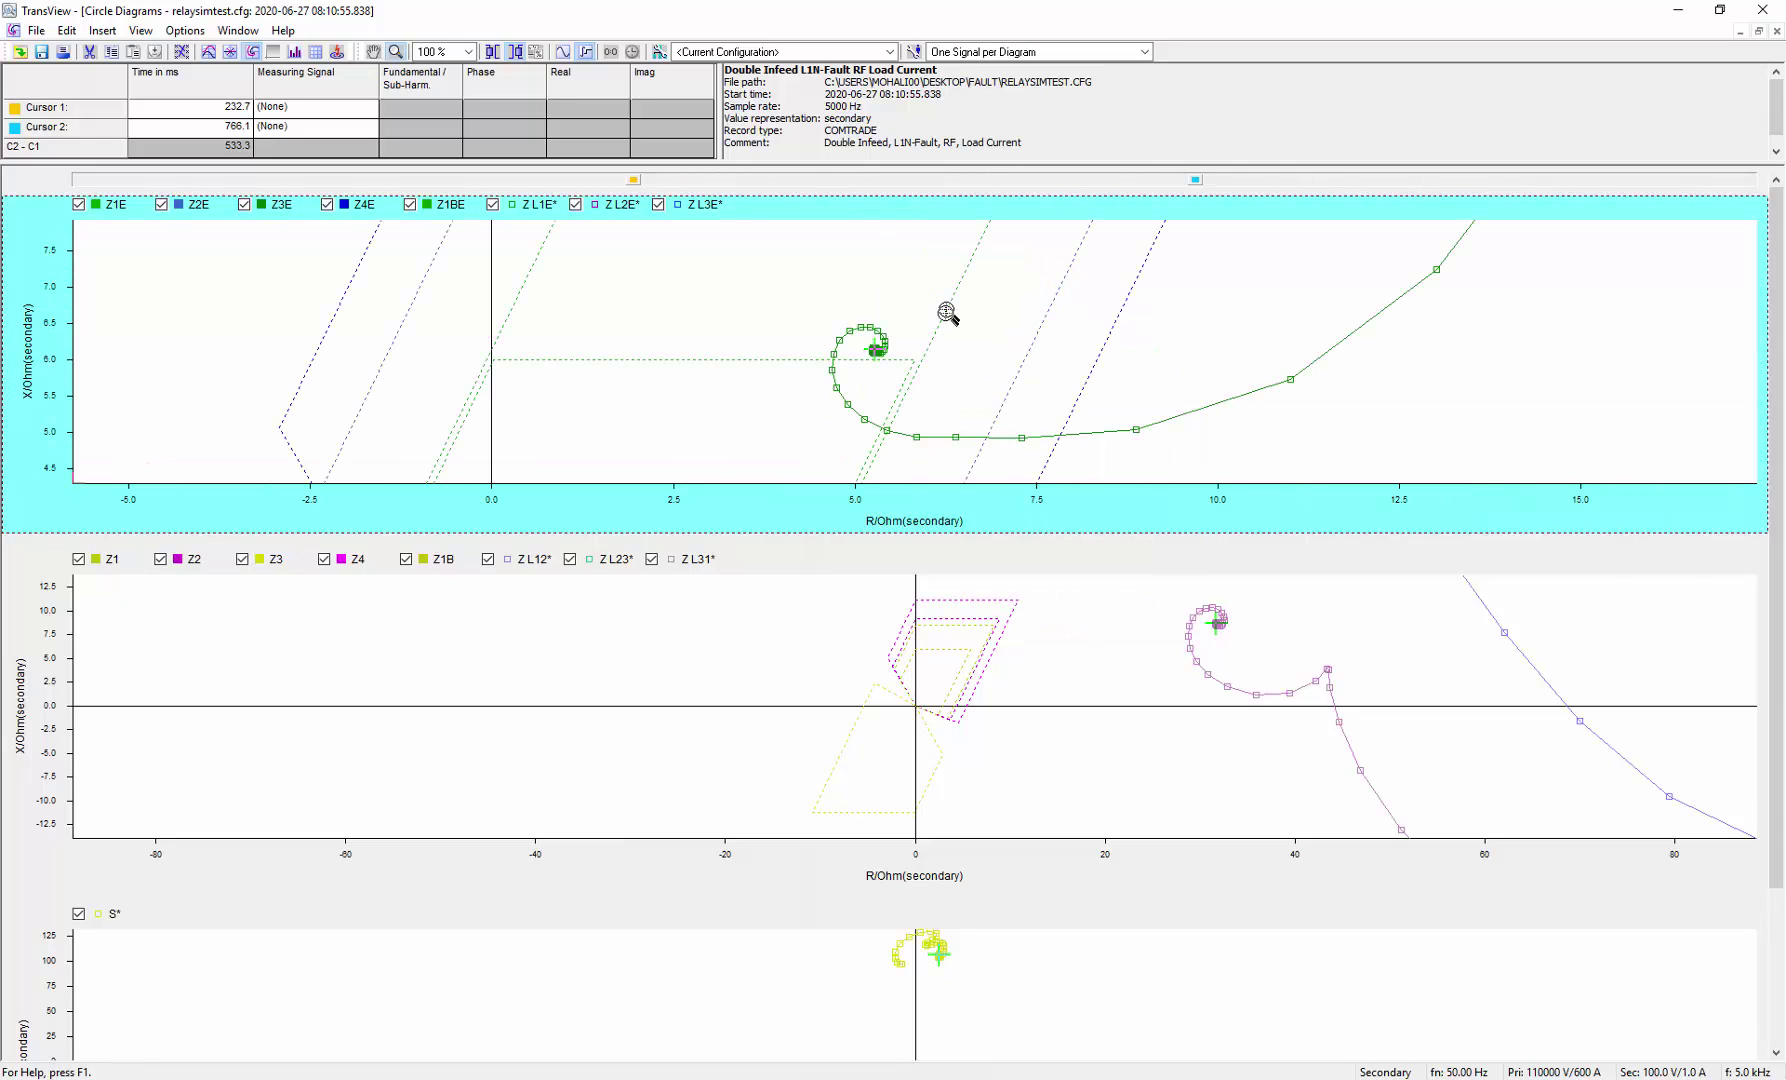
left_click(879, 349)
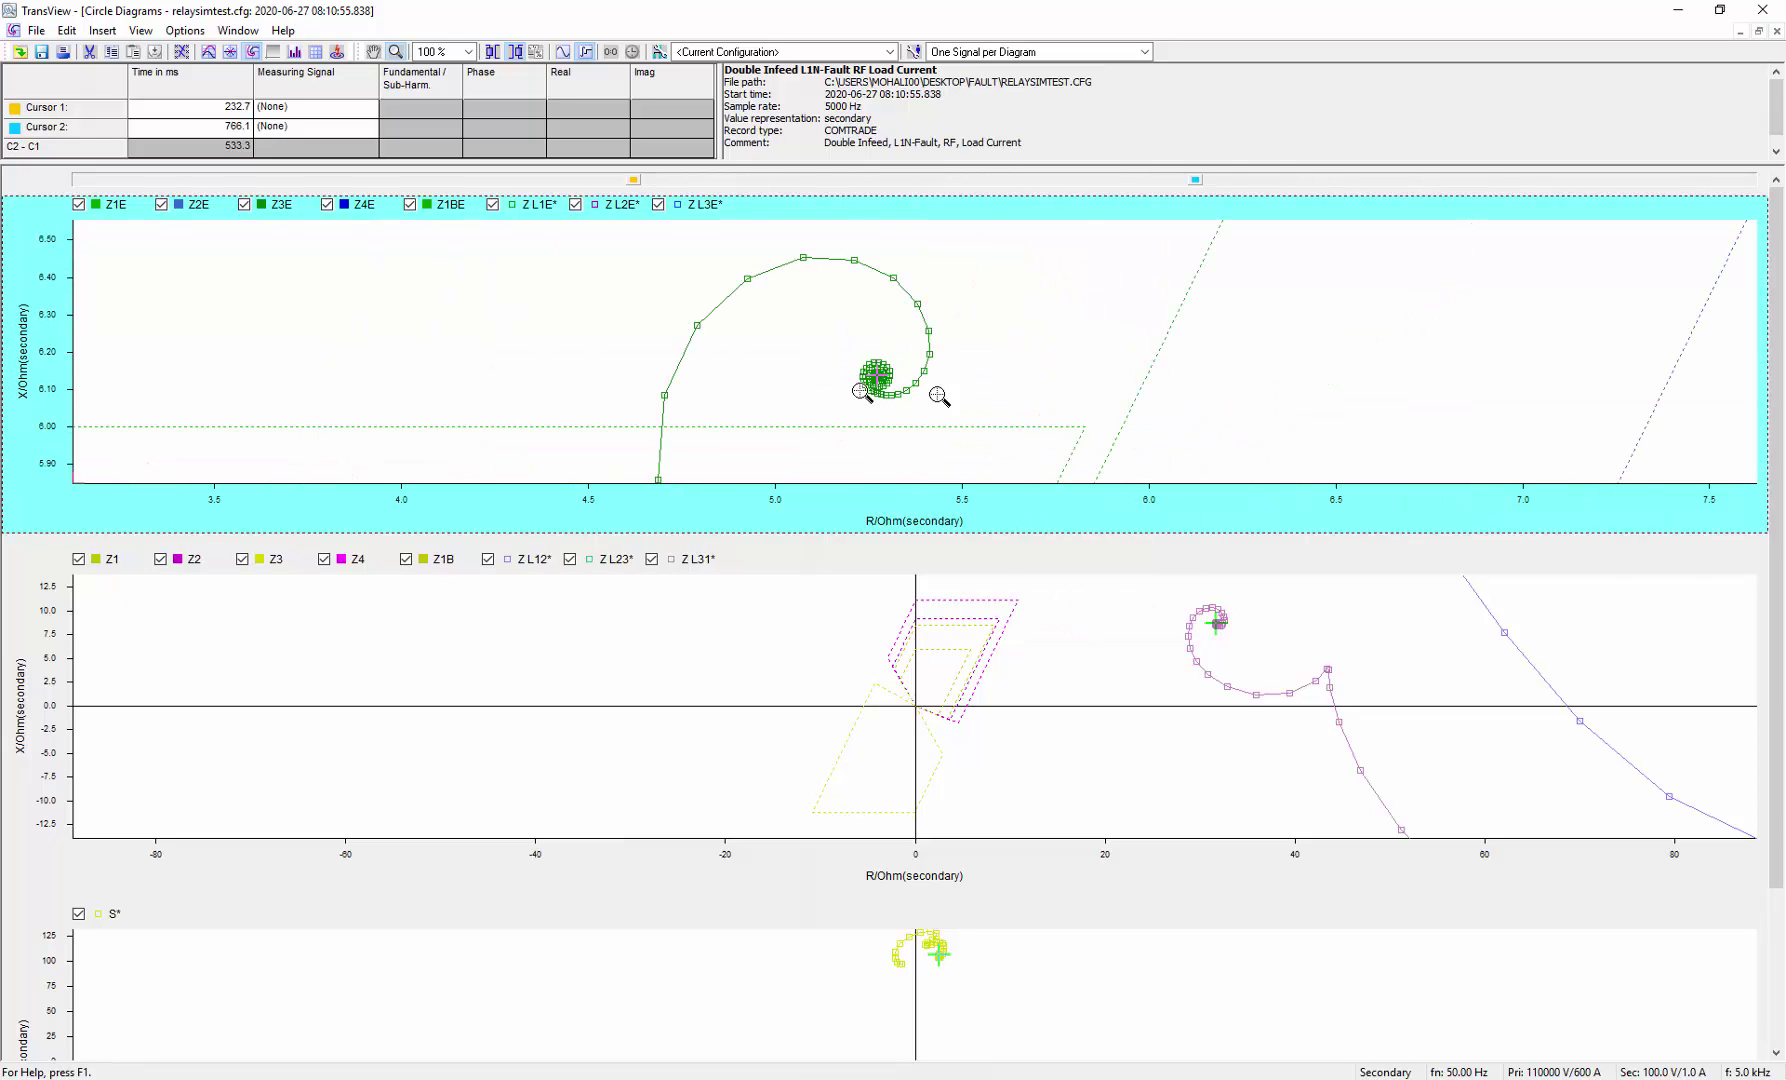
left_click(1202, 187)
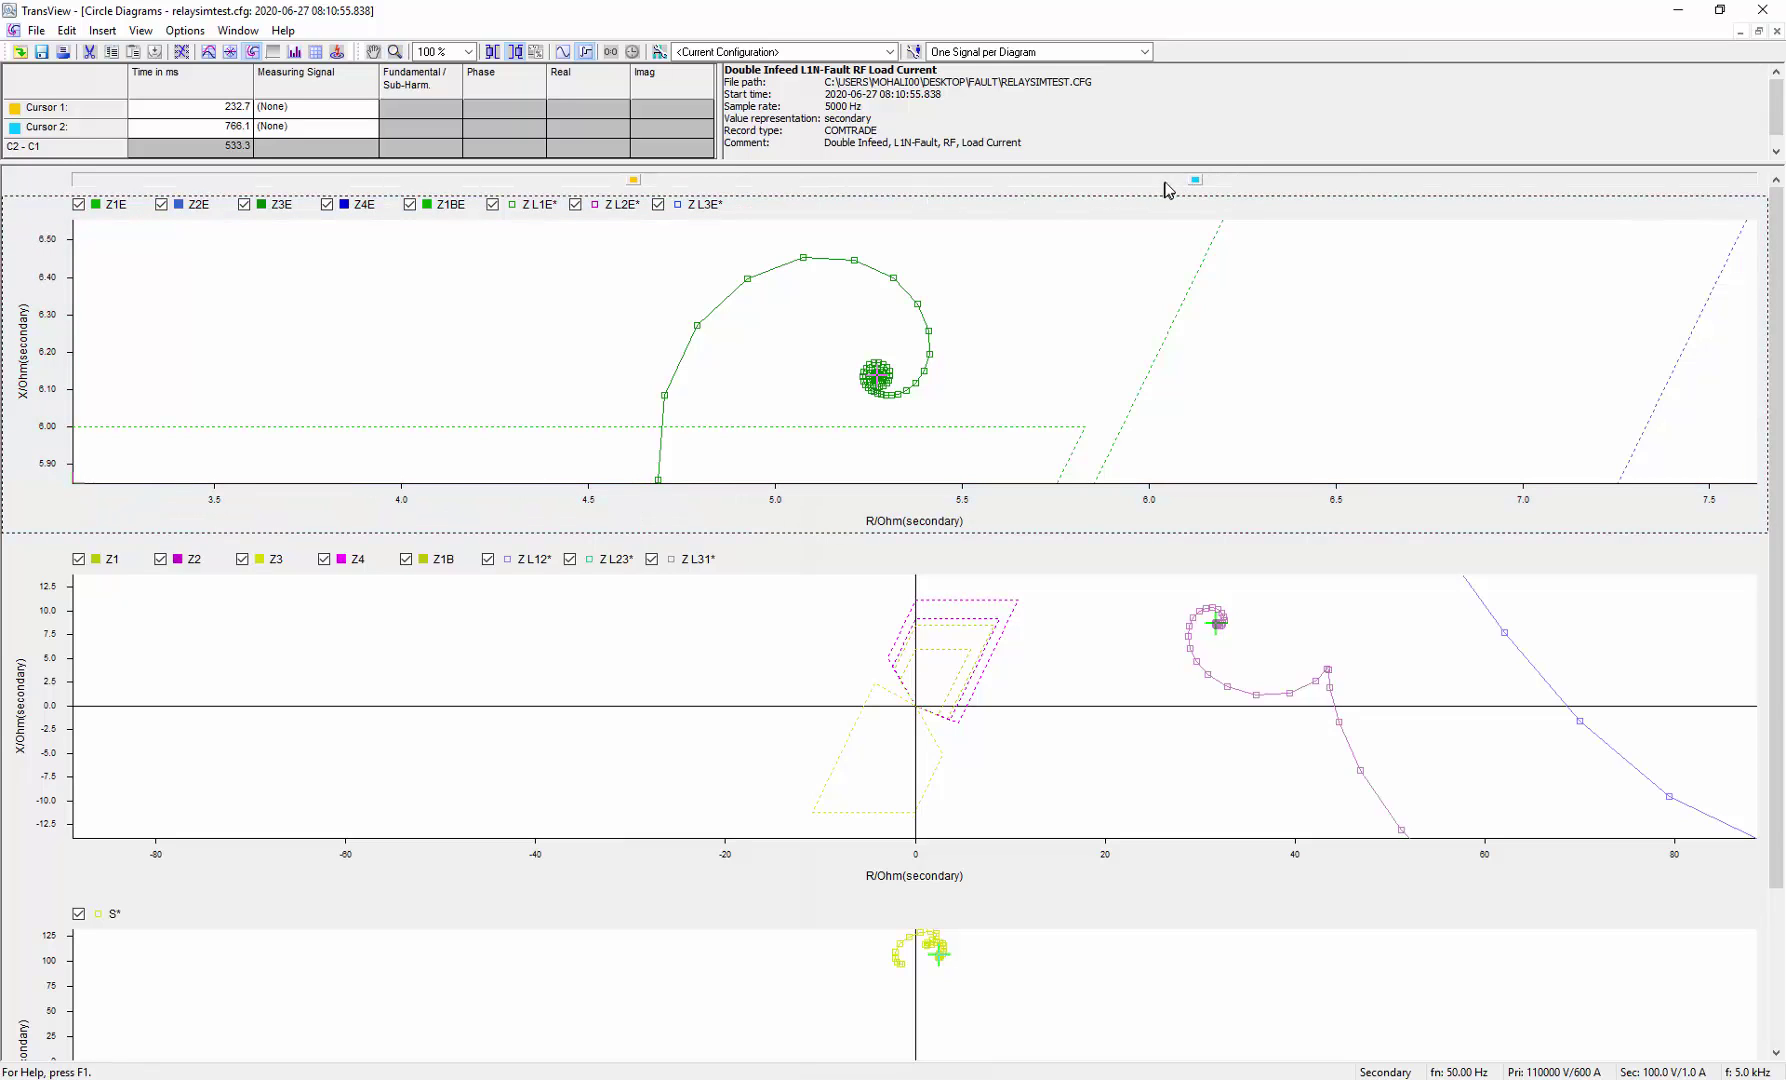
left_click_drag(1196, 183, 814, 183)
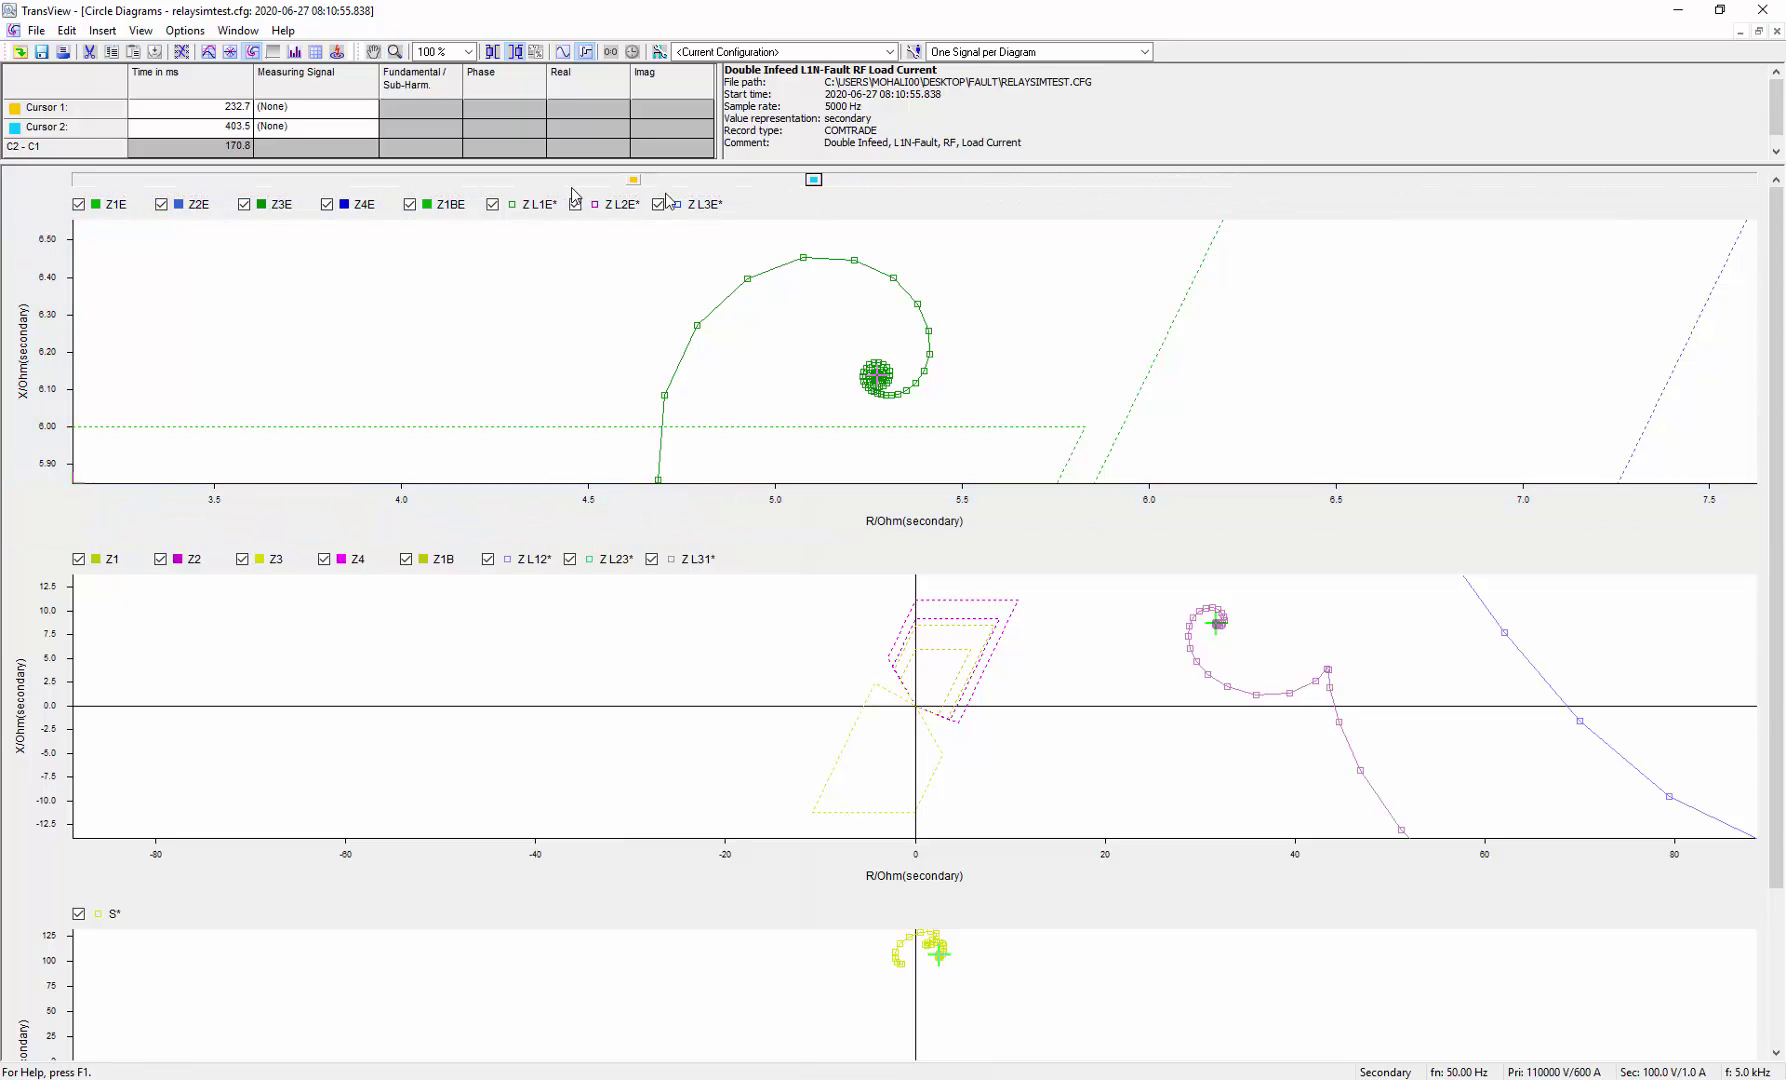
- Move Cursor 1 later in the record, then close TransView and answer the save prompt
mouse_move(633, 180)
left_mouse_down()
mouse_move(981, 180)
mouse_move(294, 180)
mouse_move(454, 180)
mouse_move(421, 180)
left_mouse_up()
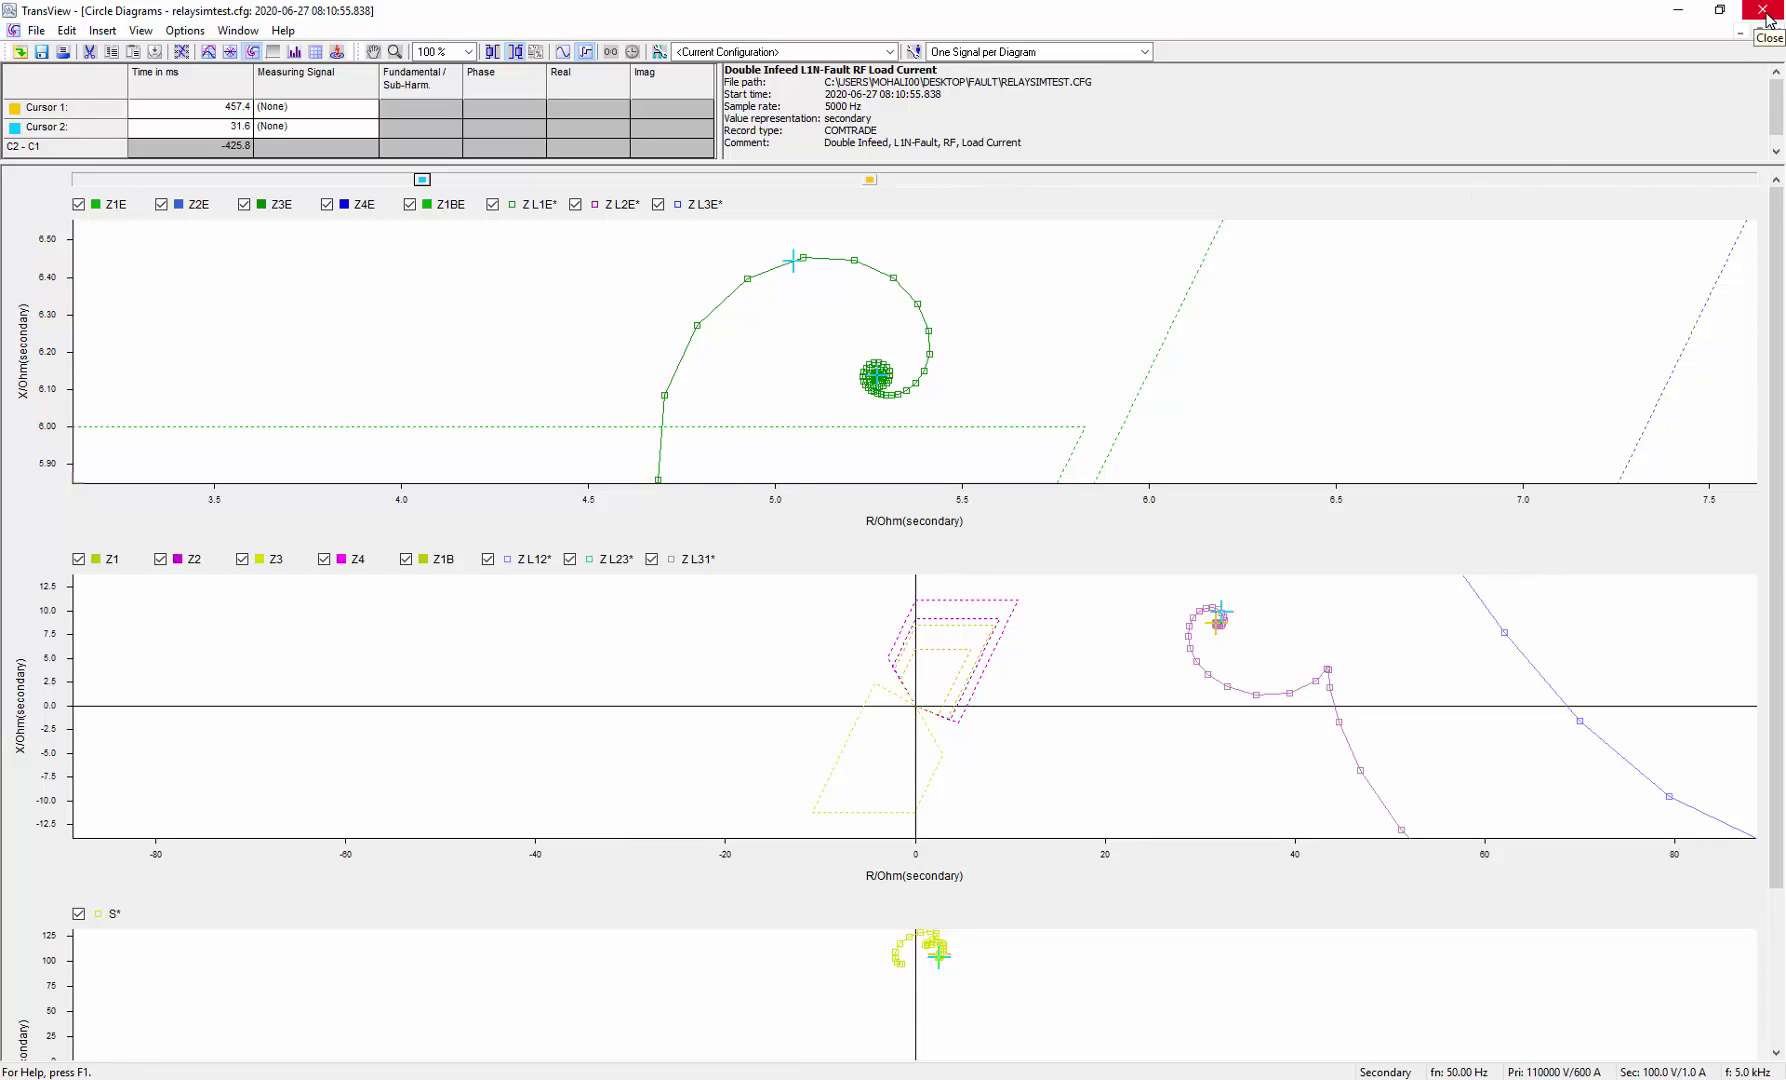
left_click(1765, 14)
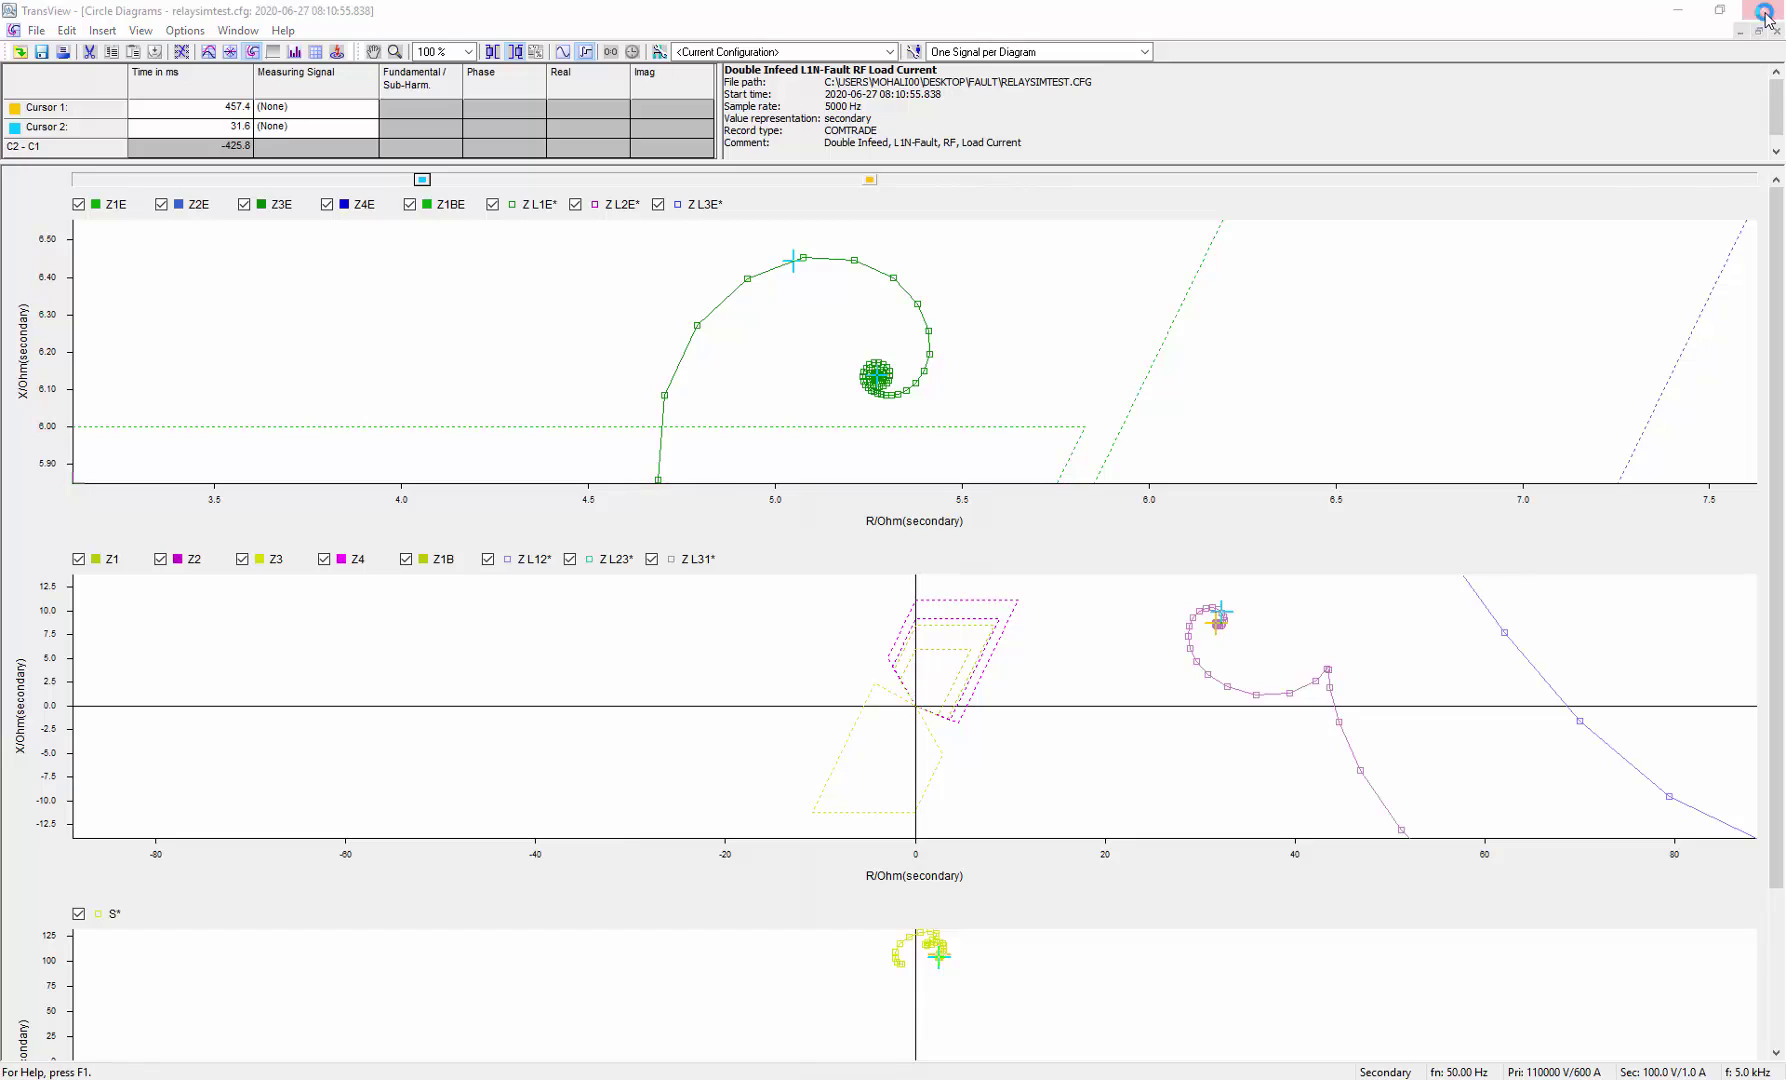
left_click(898, 588)
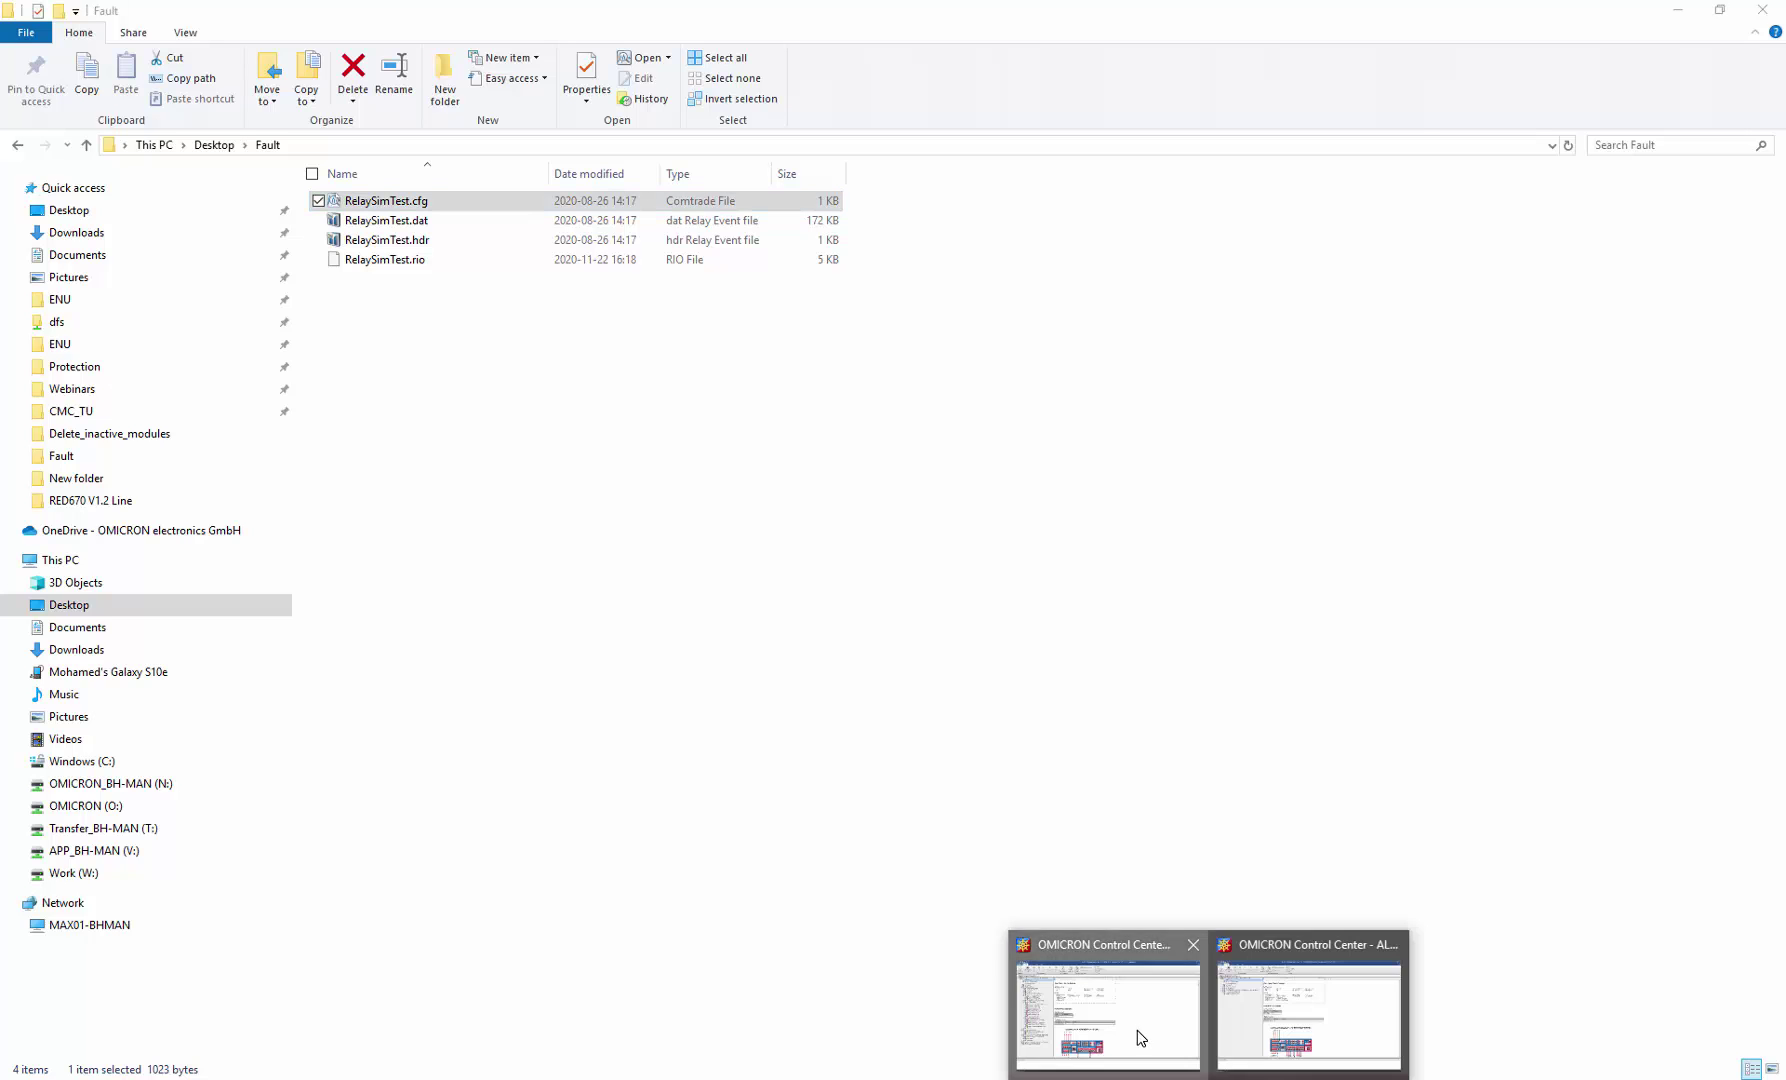
- Open the RED670 test object's Distance function block in OMICRON Control Center
left_click(1137, 1030)
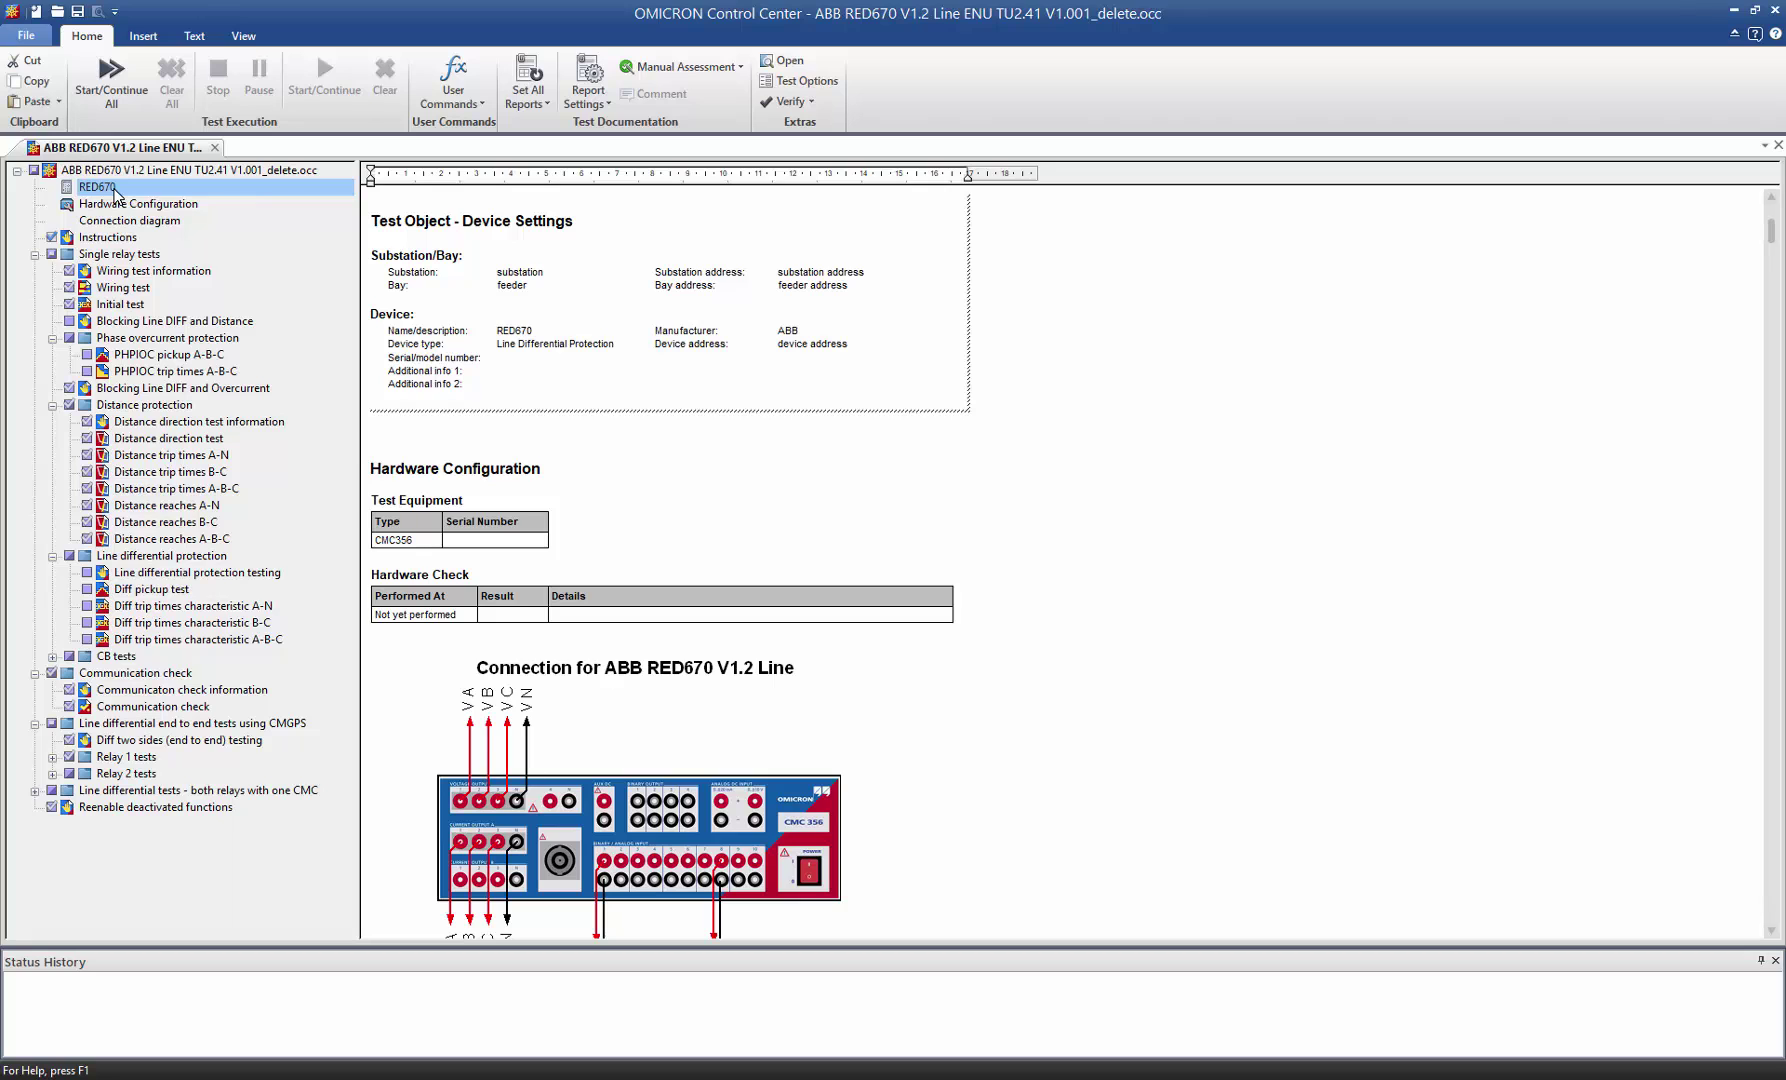
double_click(114, 191)
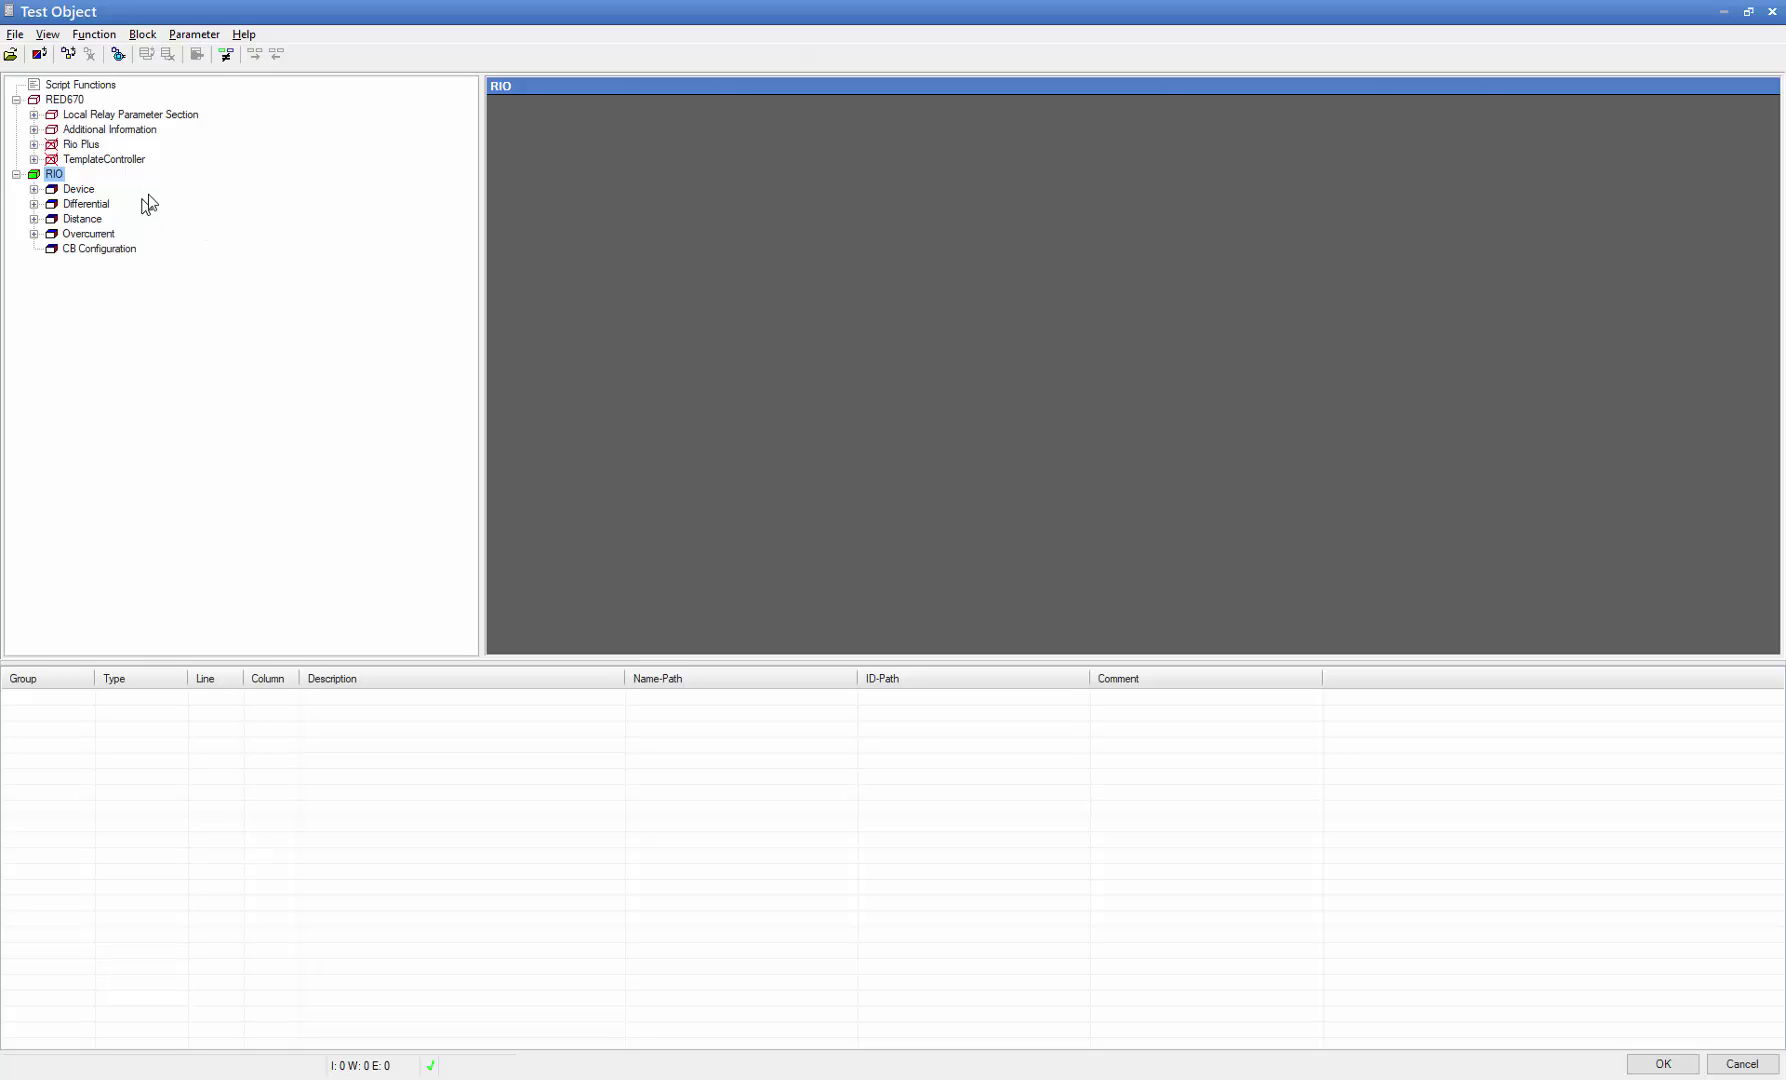
double_click(81, 220)
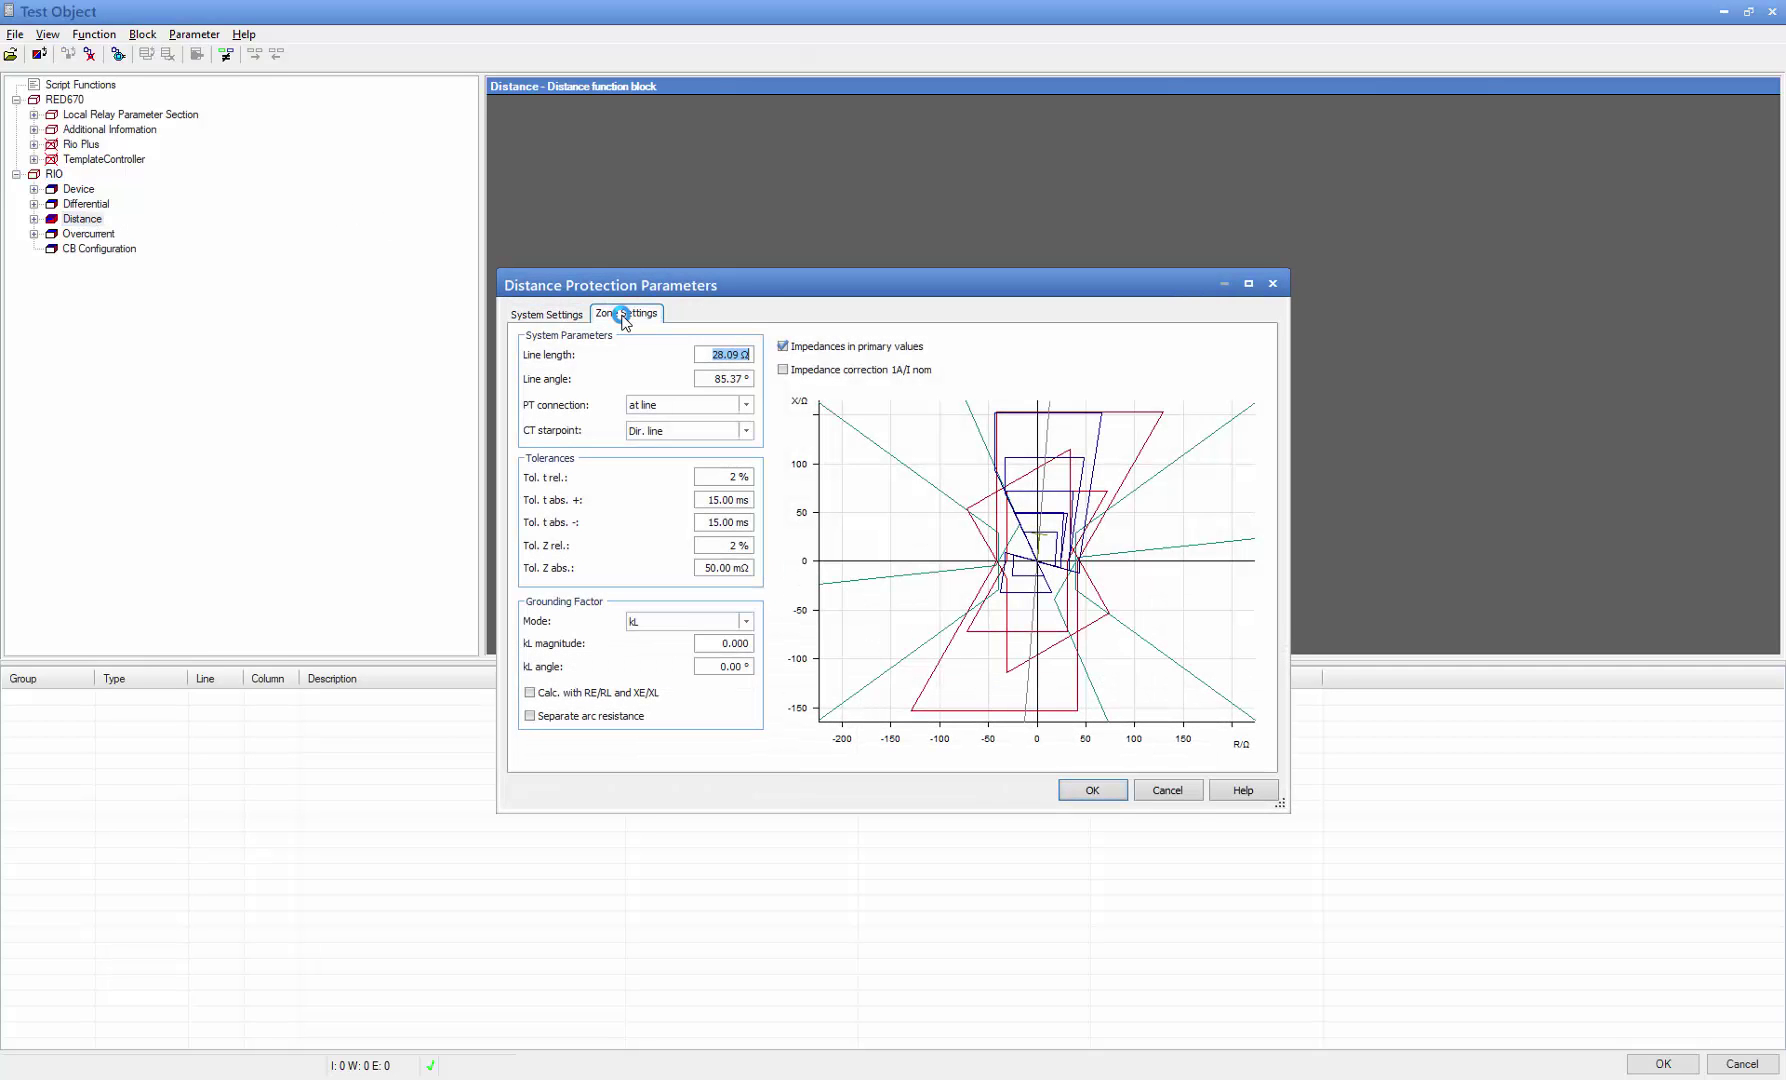
- Delete zones ZS11 through ZS10 on the Zone Settings tab, leaving tripping zones Z1–Z10
left_click(625, 314)
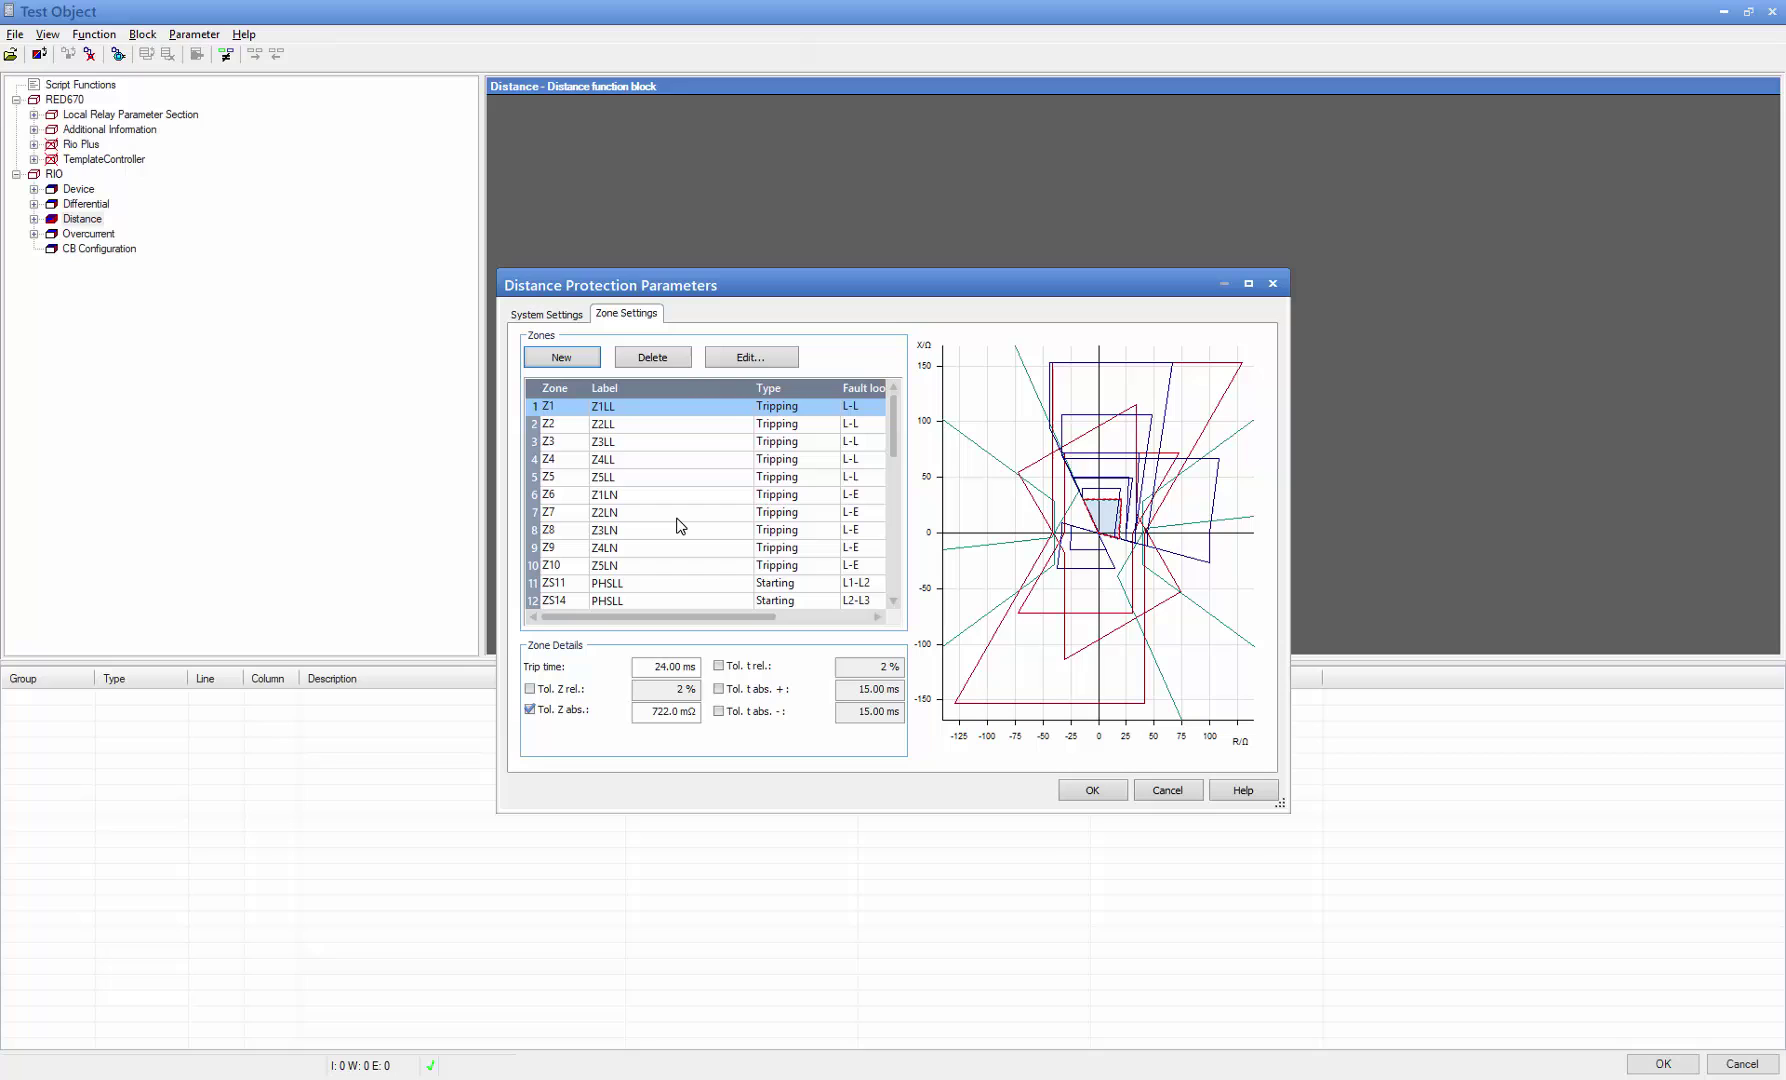
scroll(678, 526, "down", 2)
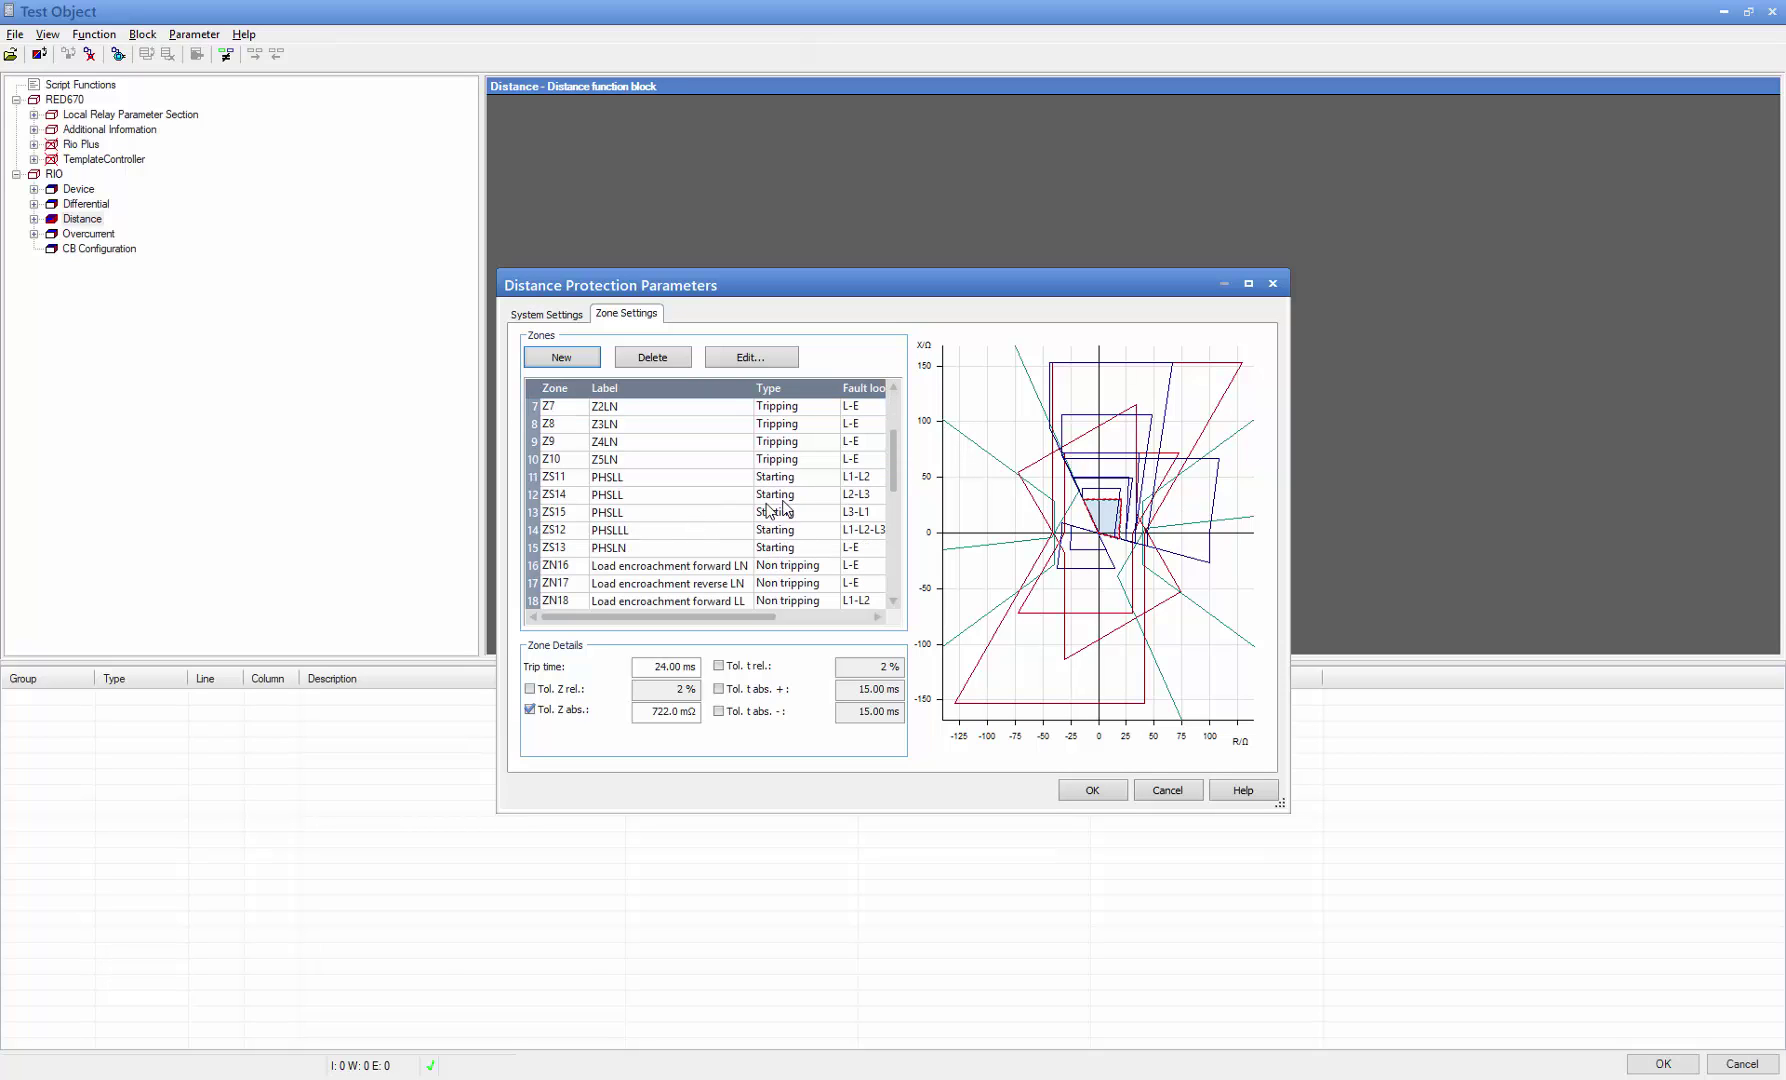
left_click(532, 476)
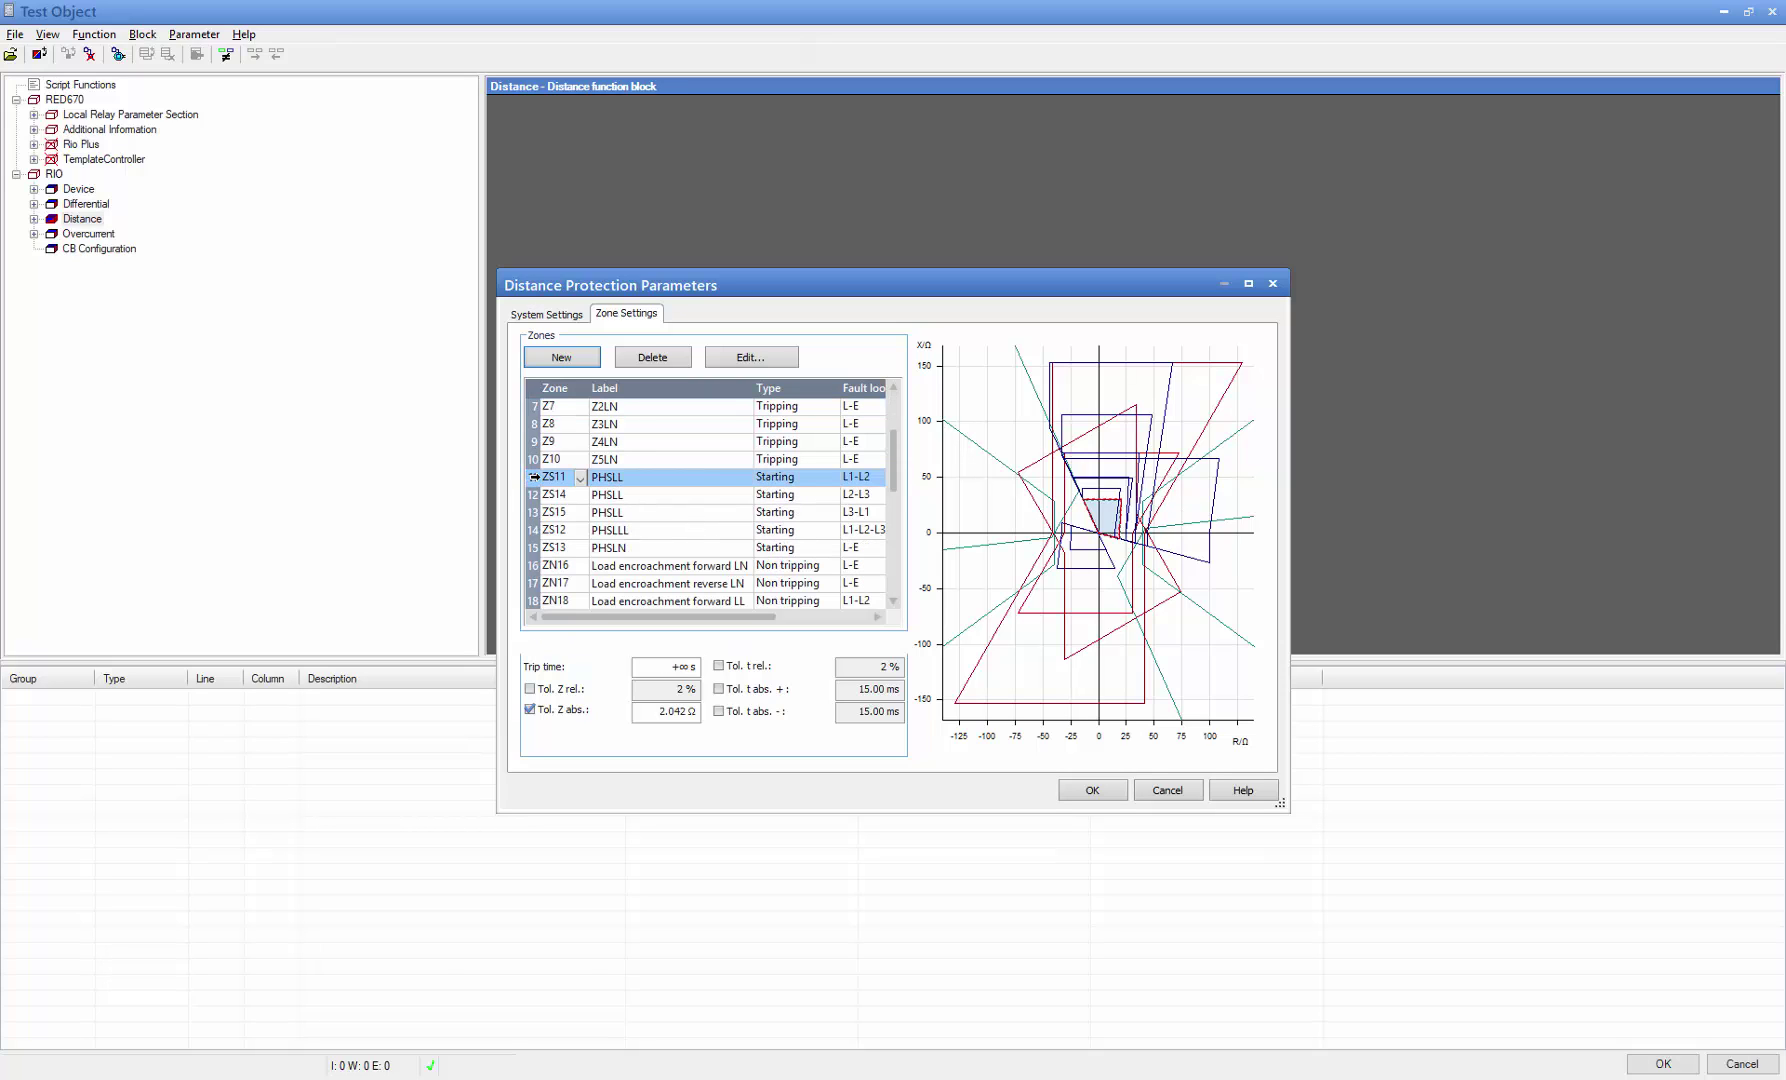
left_click_drag(531, 480, 596, 615)
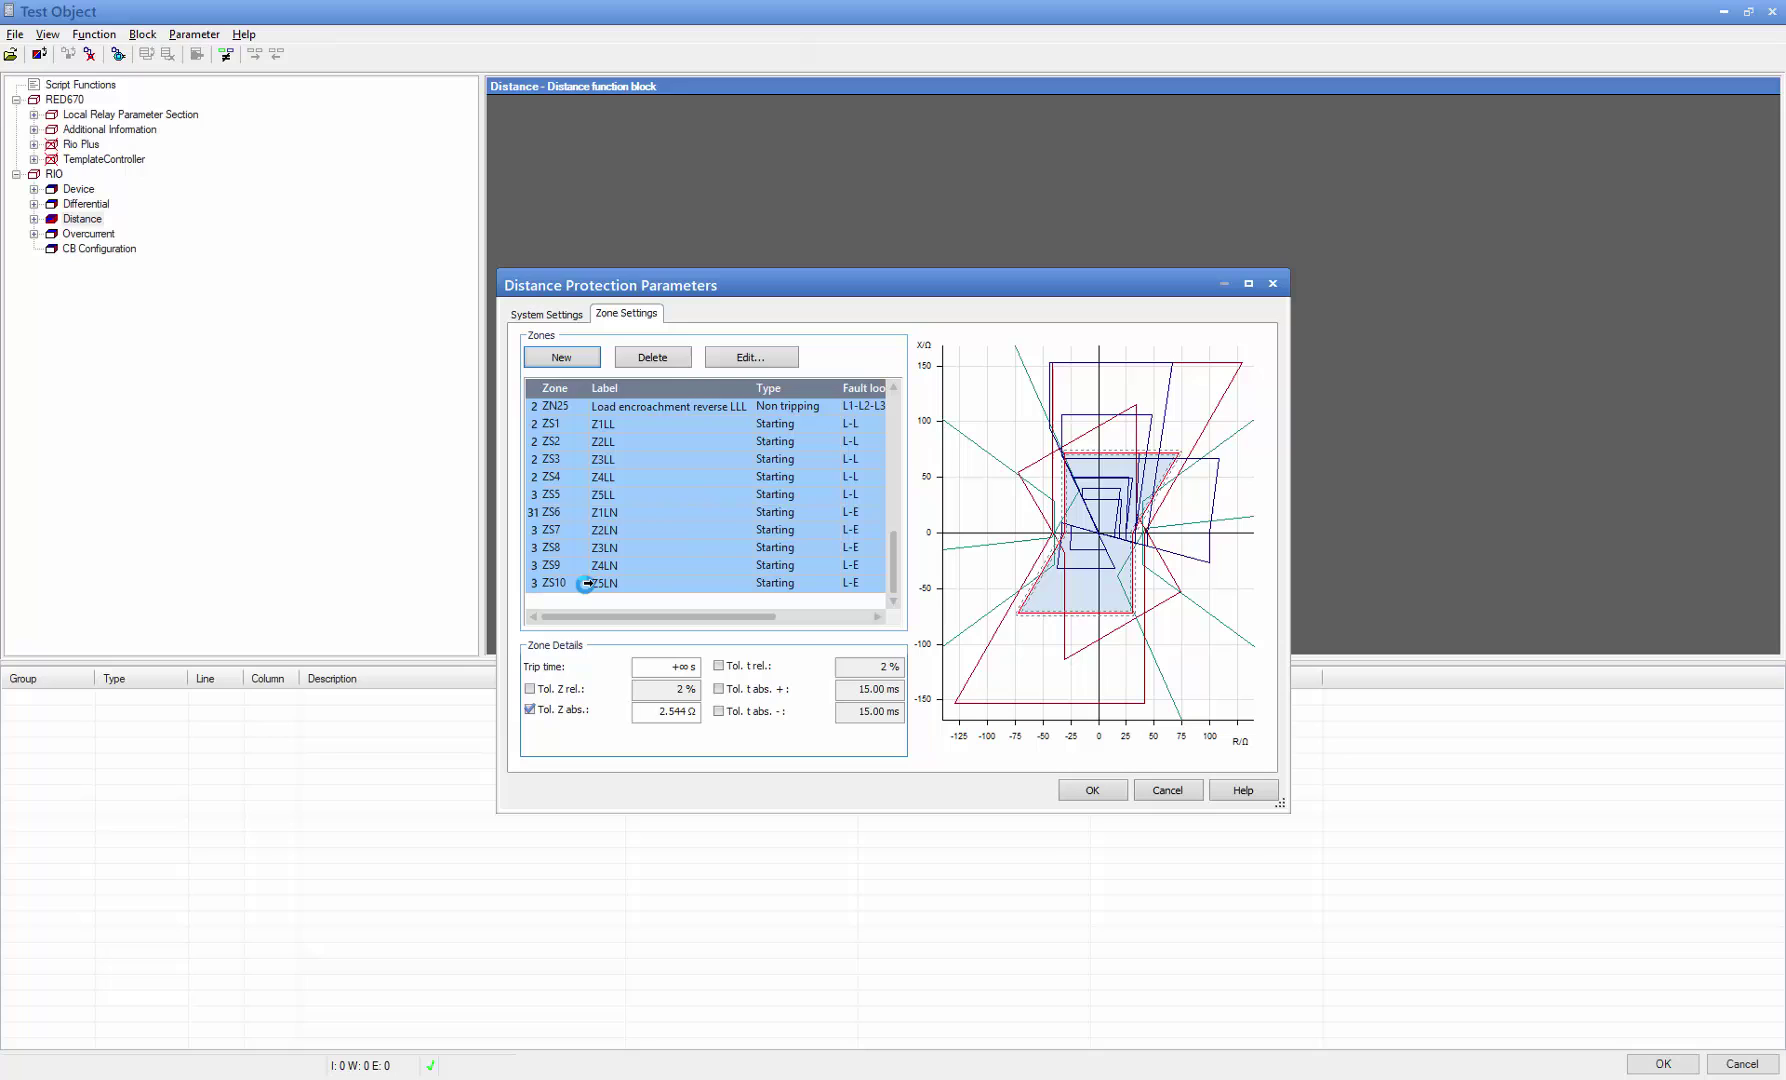
left_click(586, 584)
left_click(654, 359)
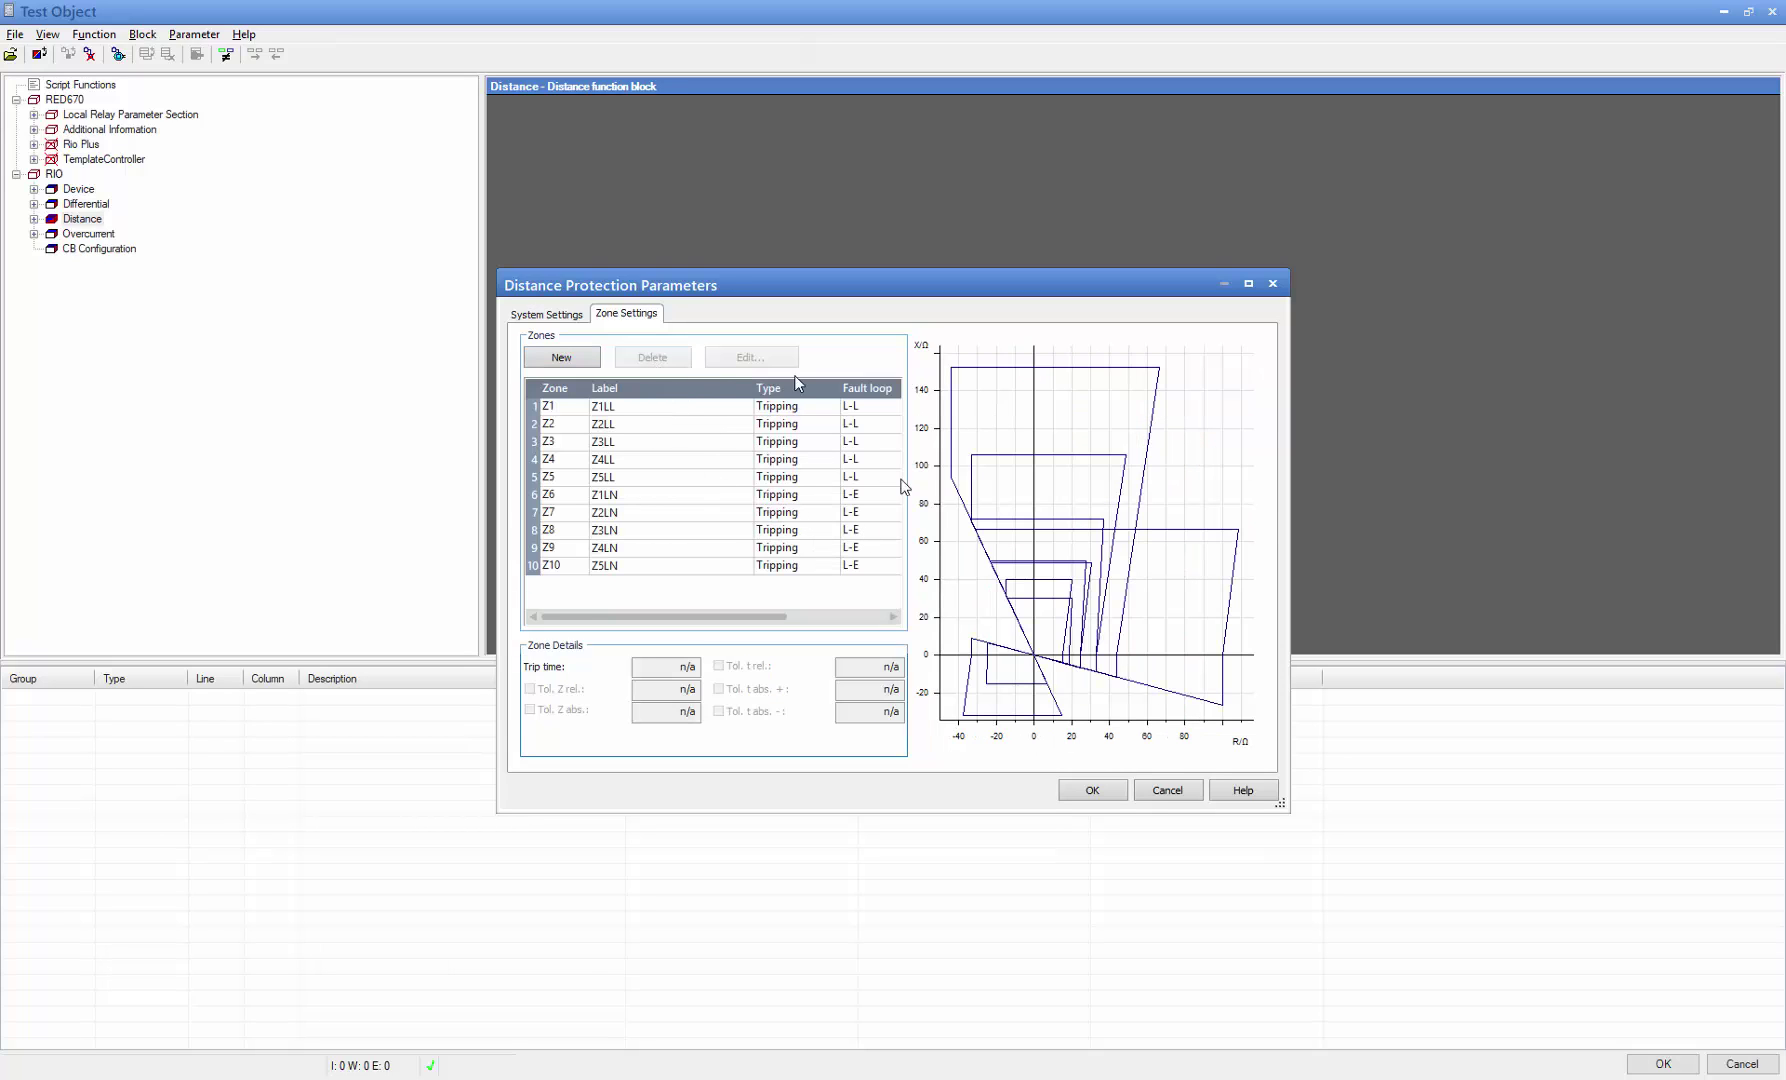
- Apply the zone edits despite the formula warning and start exporting the test object to the Desktop
left_click(1092, 790)
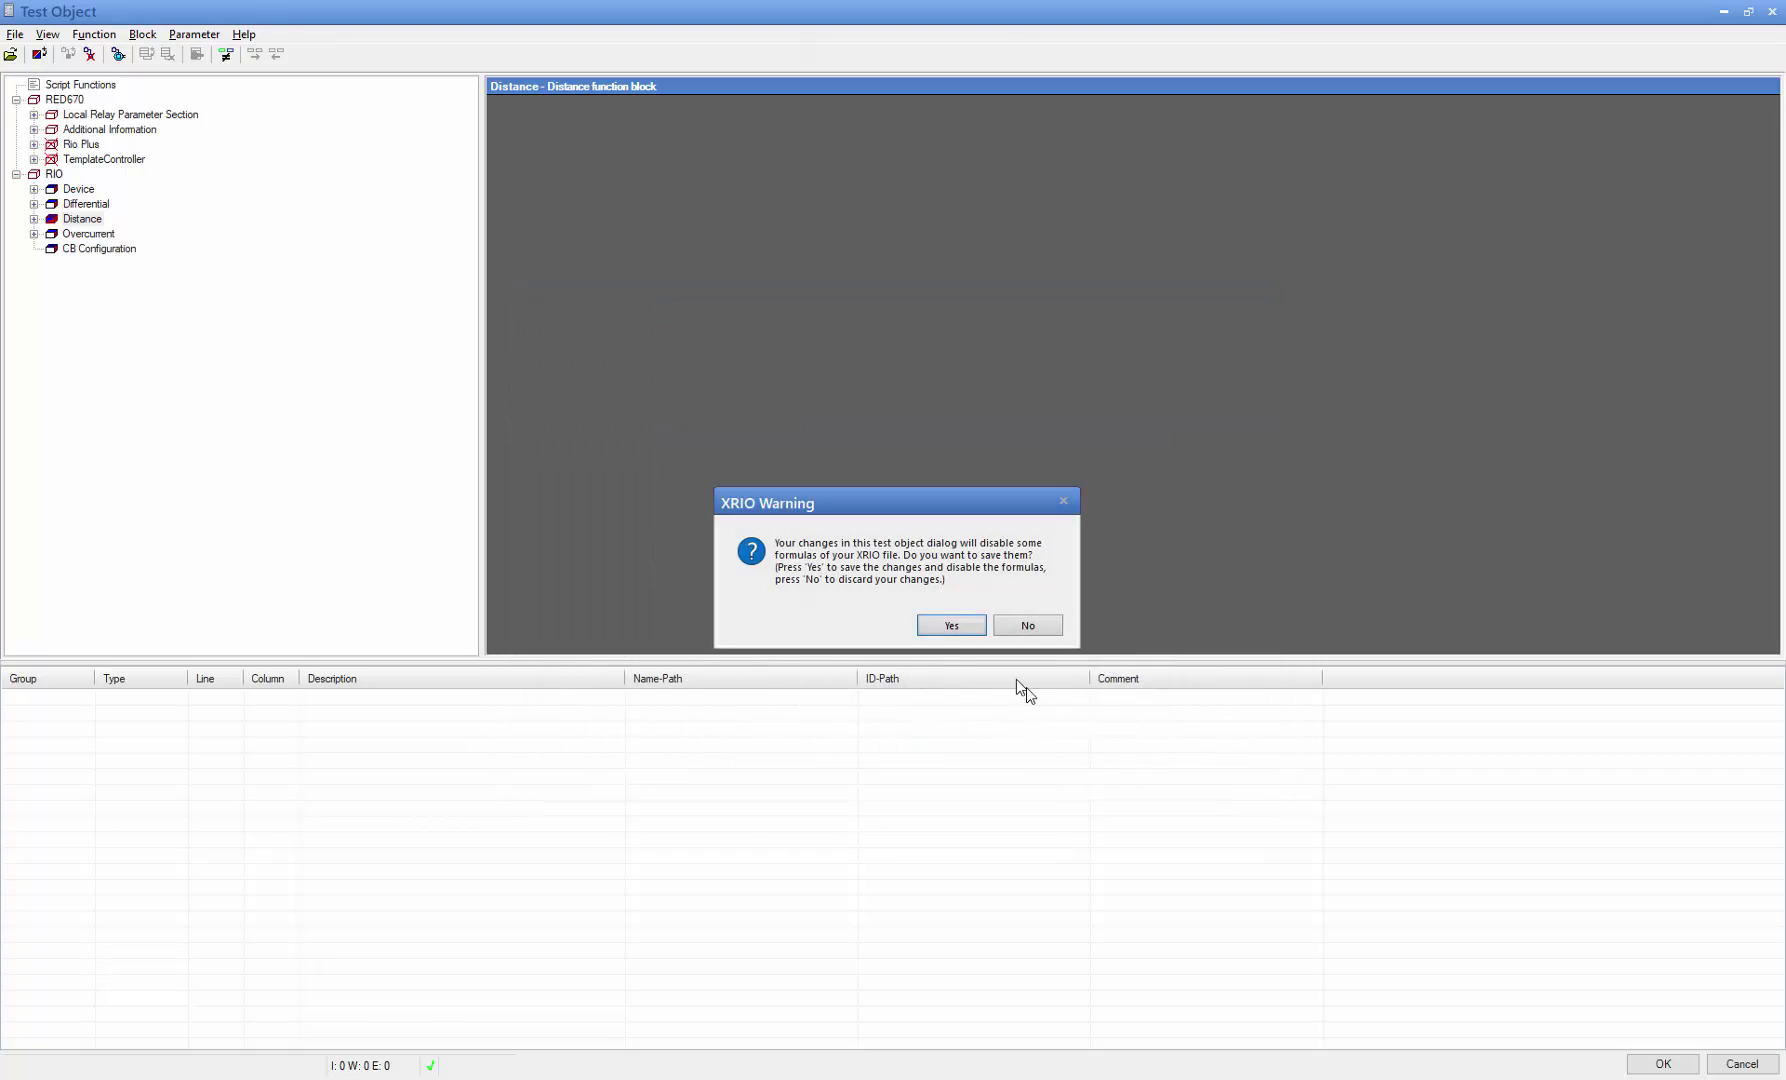
left_click(954, 628)
left_click(14, 33)
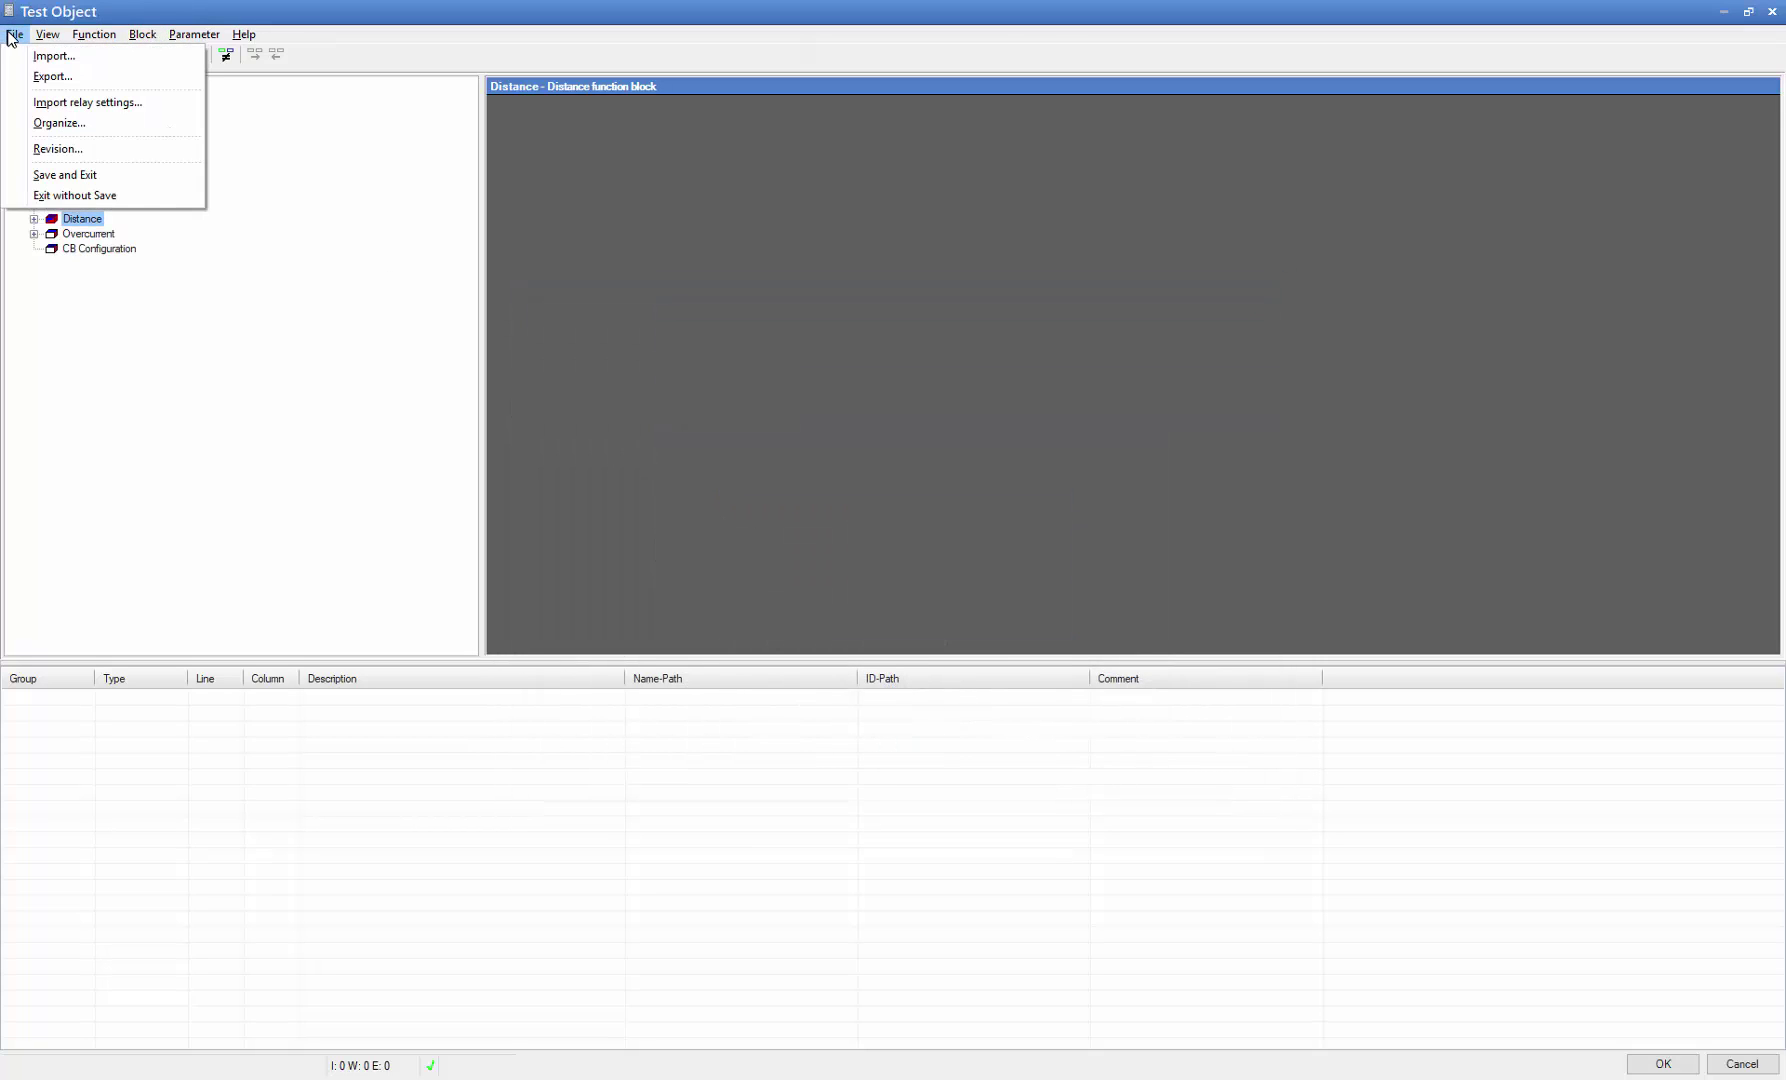
left_click(54, 76)
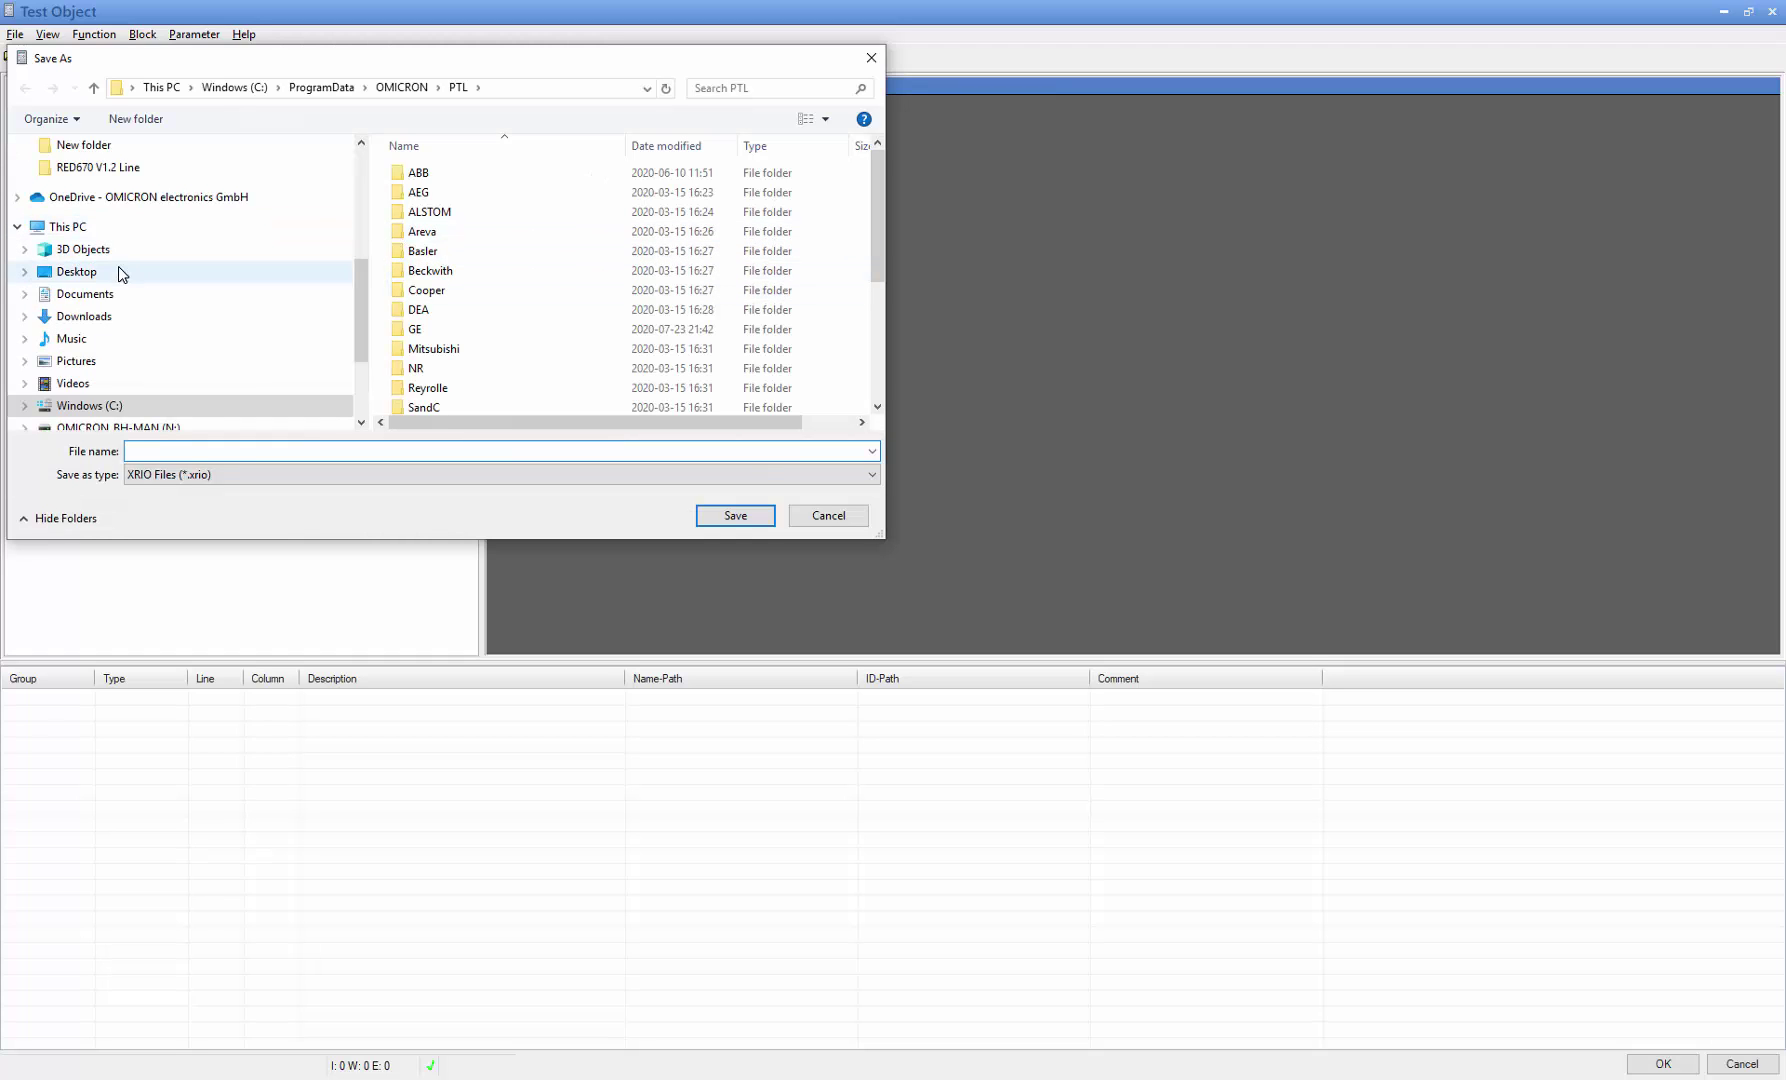
left_click(76, 271)
left_click(674, 310)
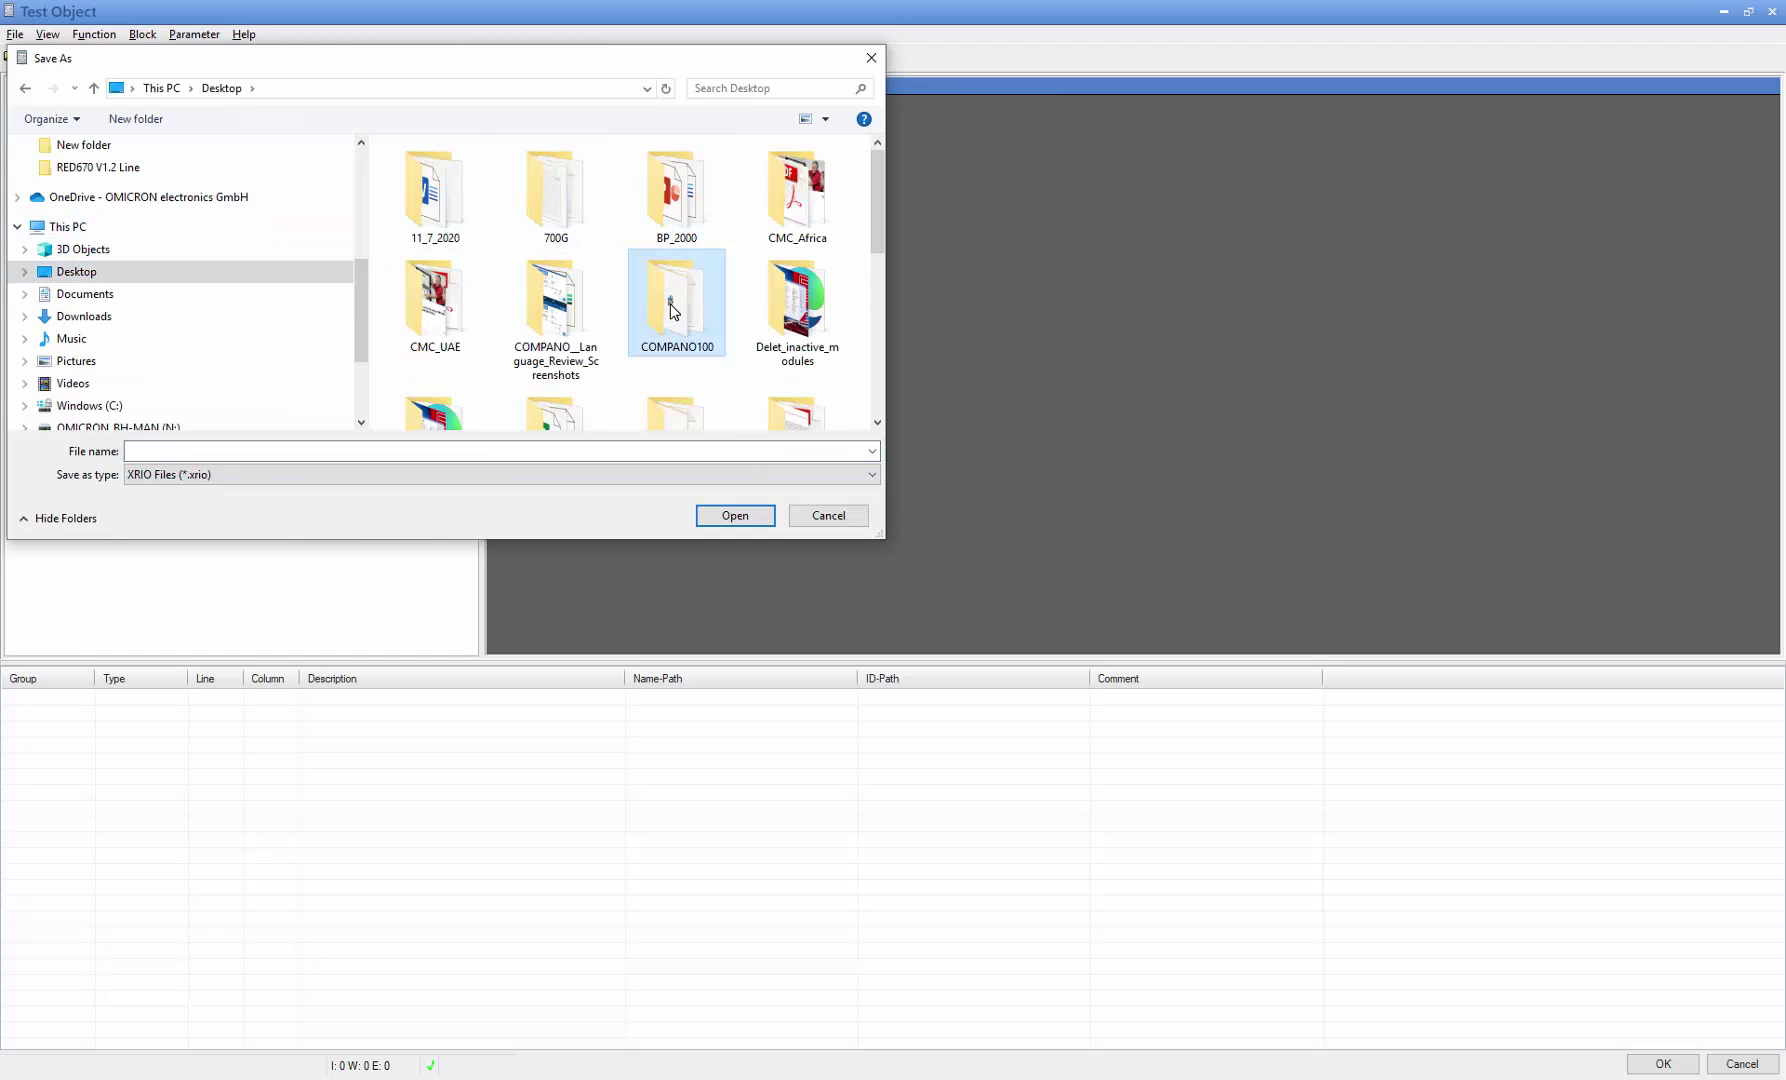
scroll(675, 310, "down", 3)
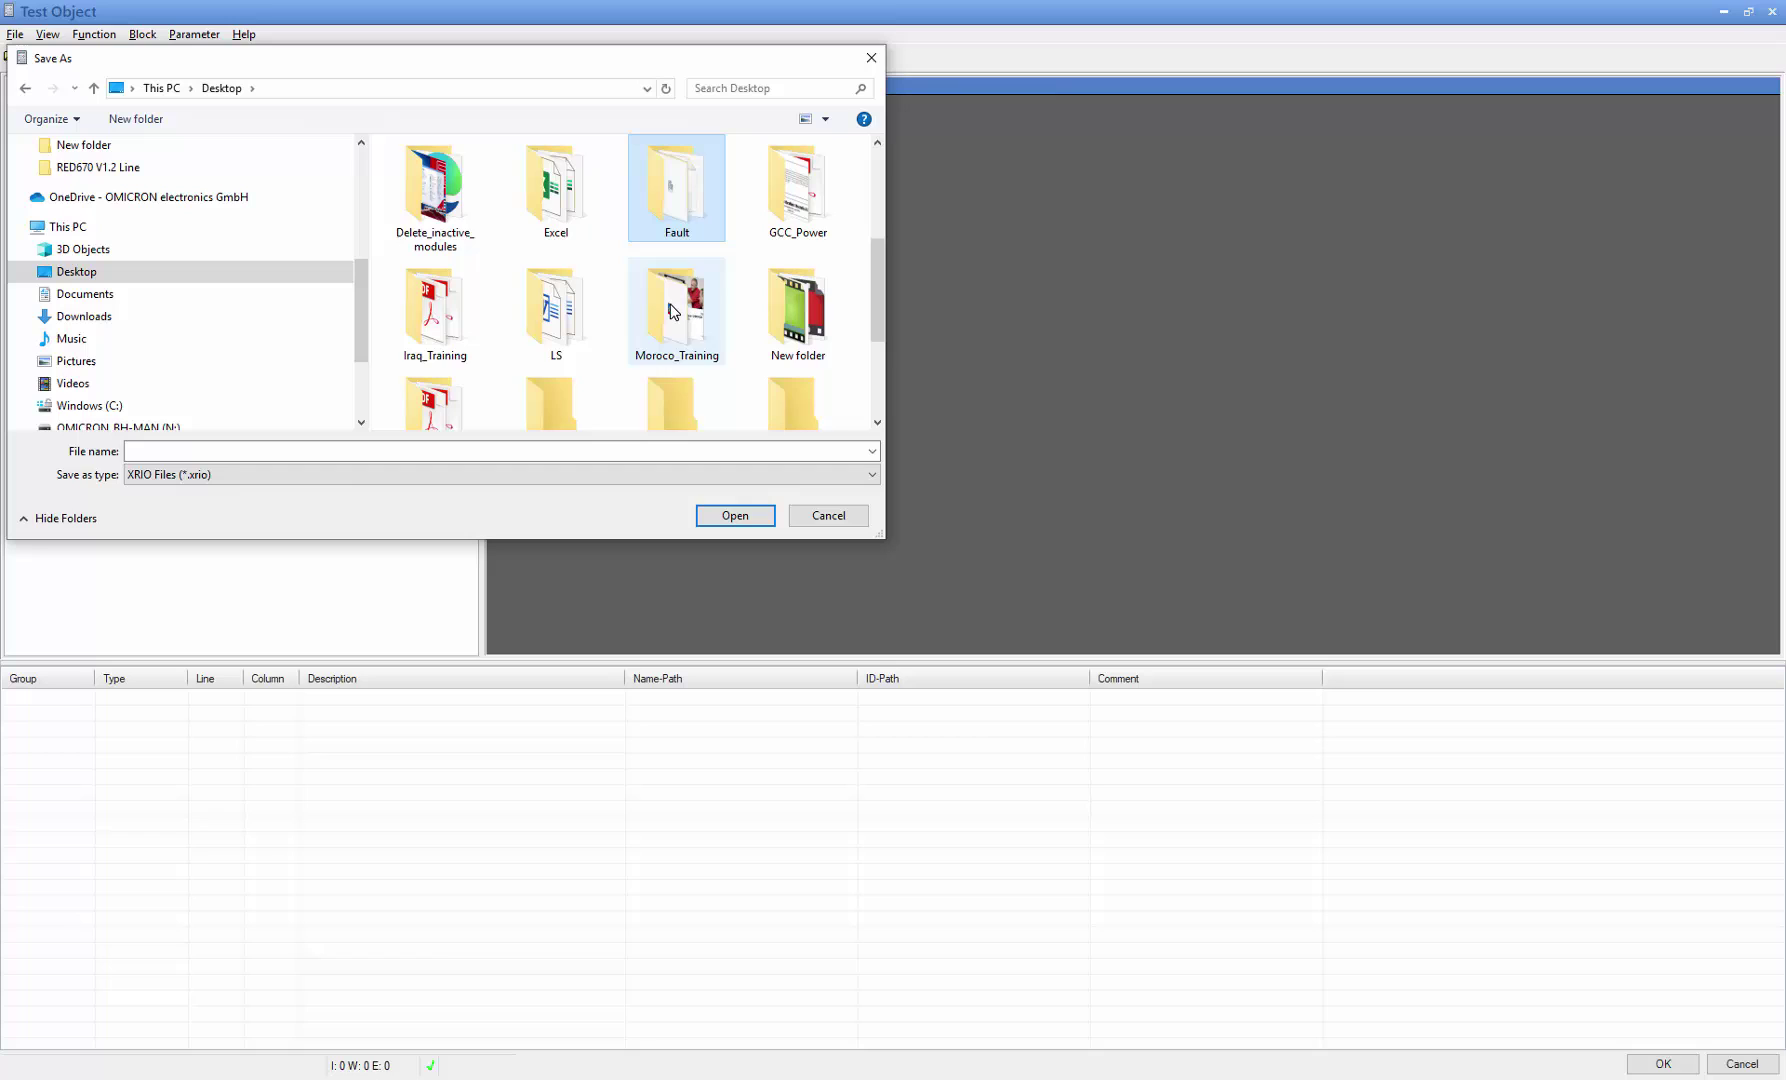
- Save it as RIO file RelaySimTest.rio in the Fault folder, replacing the existing file
double_click(690, 201)
left_click(502, 474)
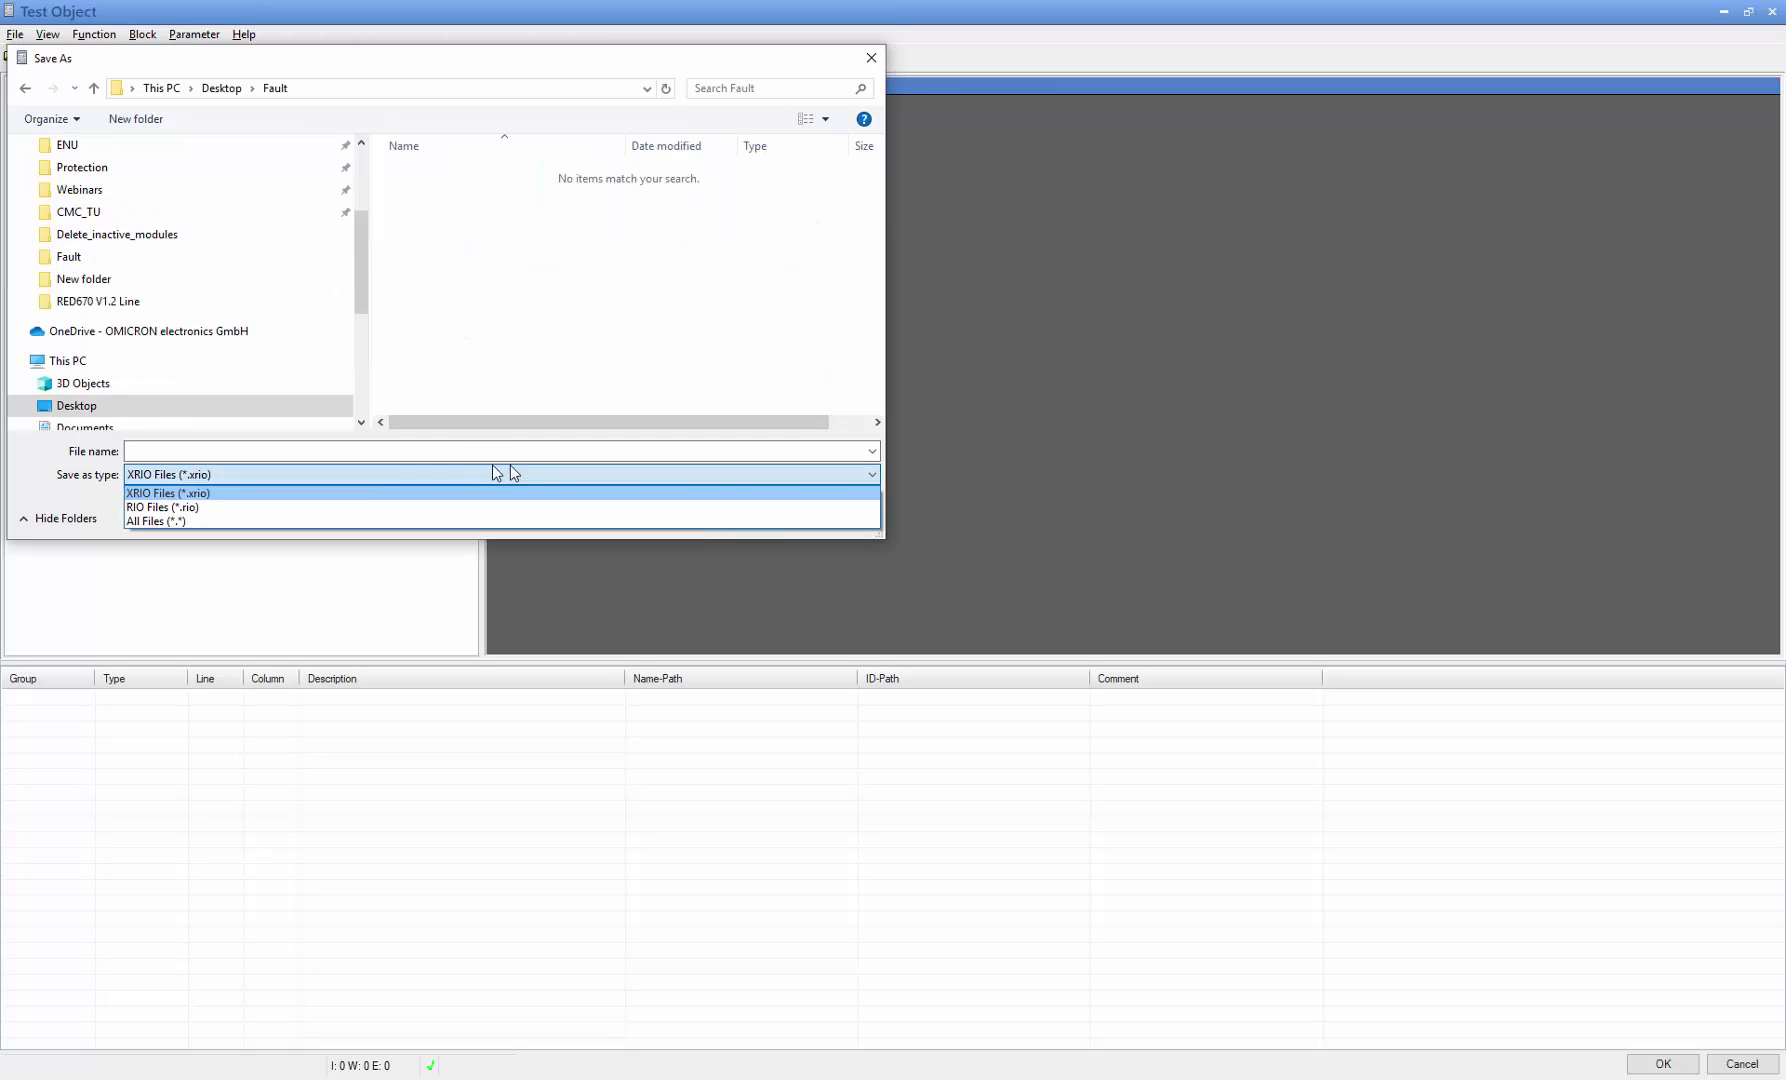
left_click(287, 508)
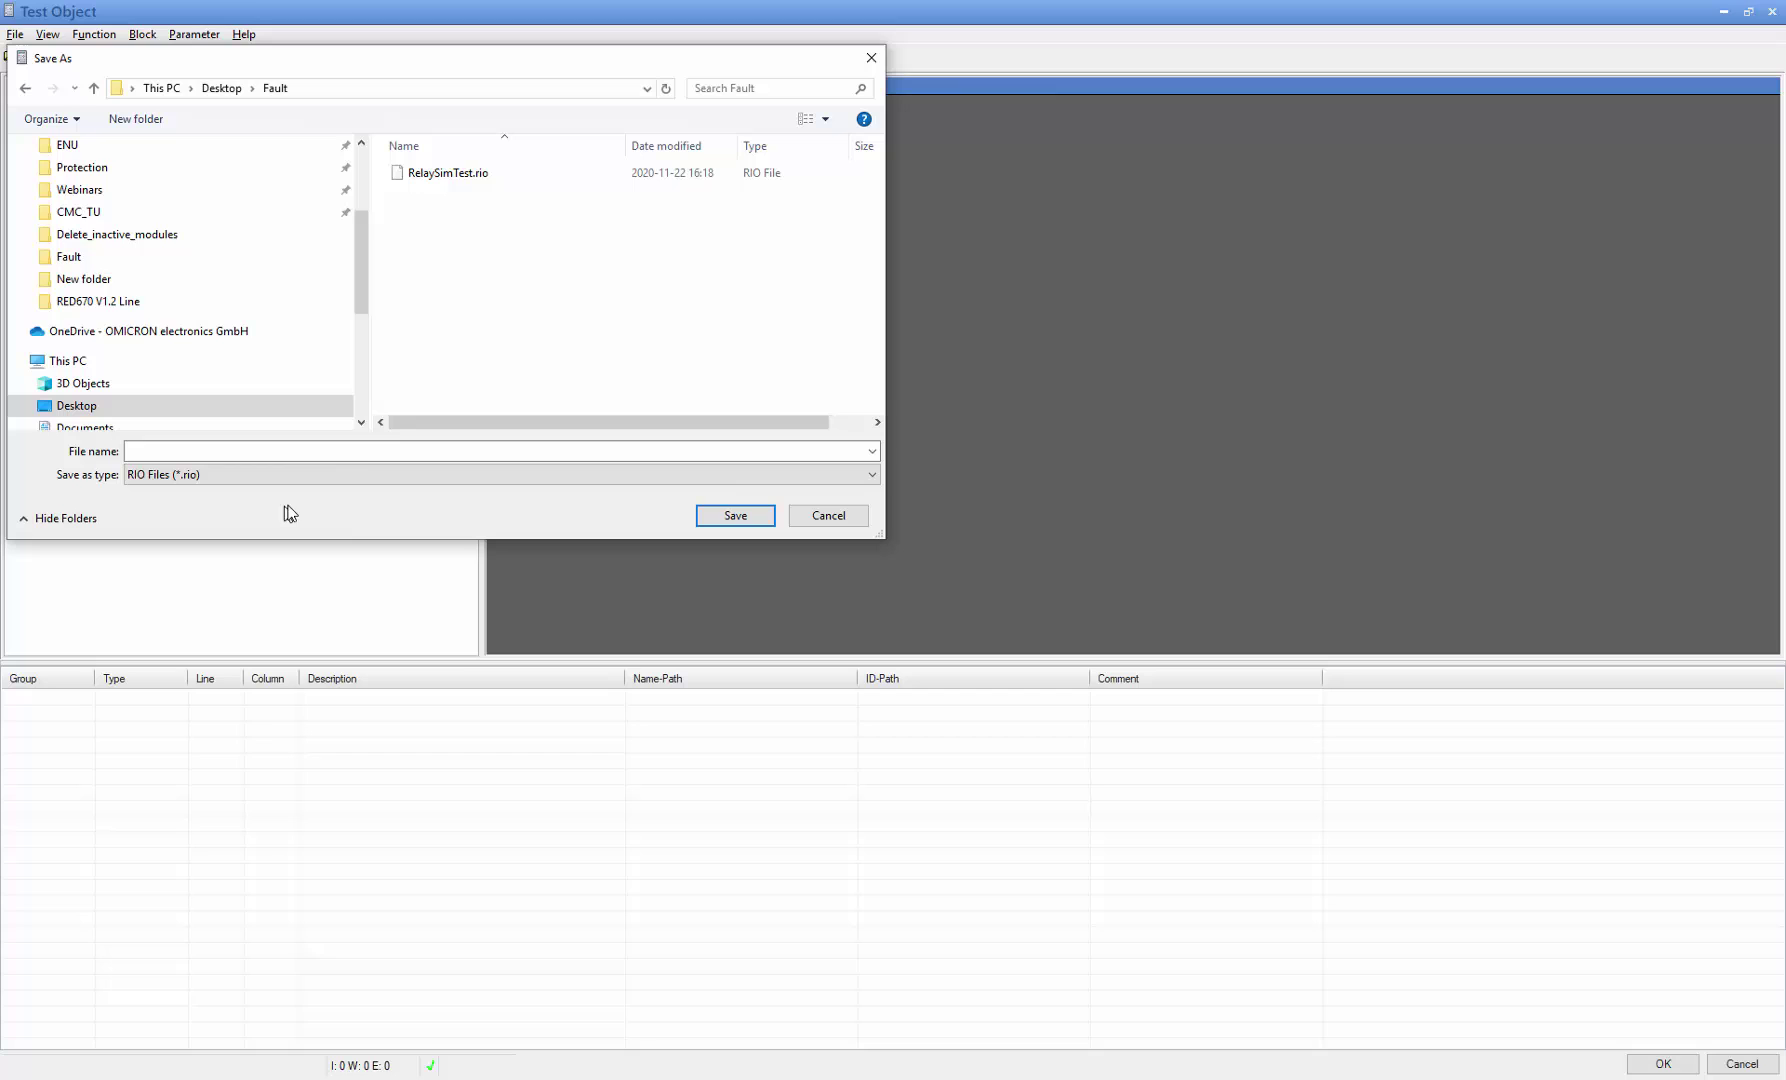
left_click(450, 173)
double_click(450, 182)
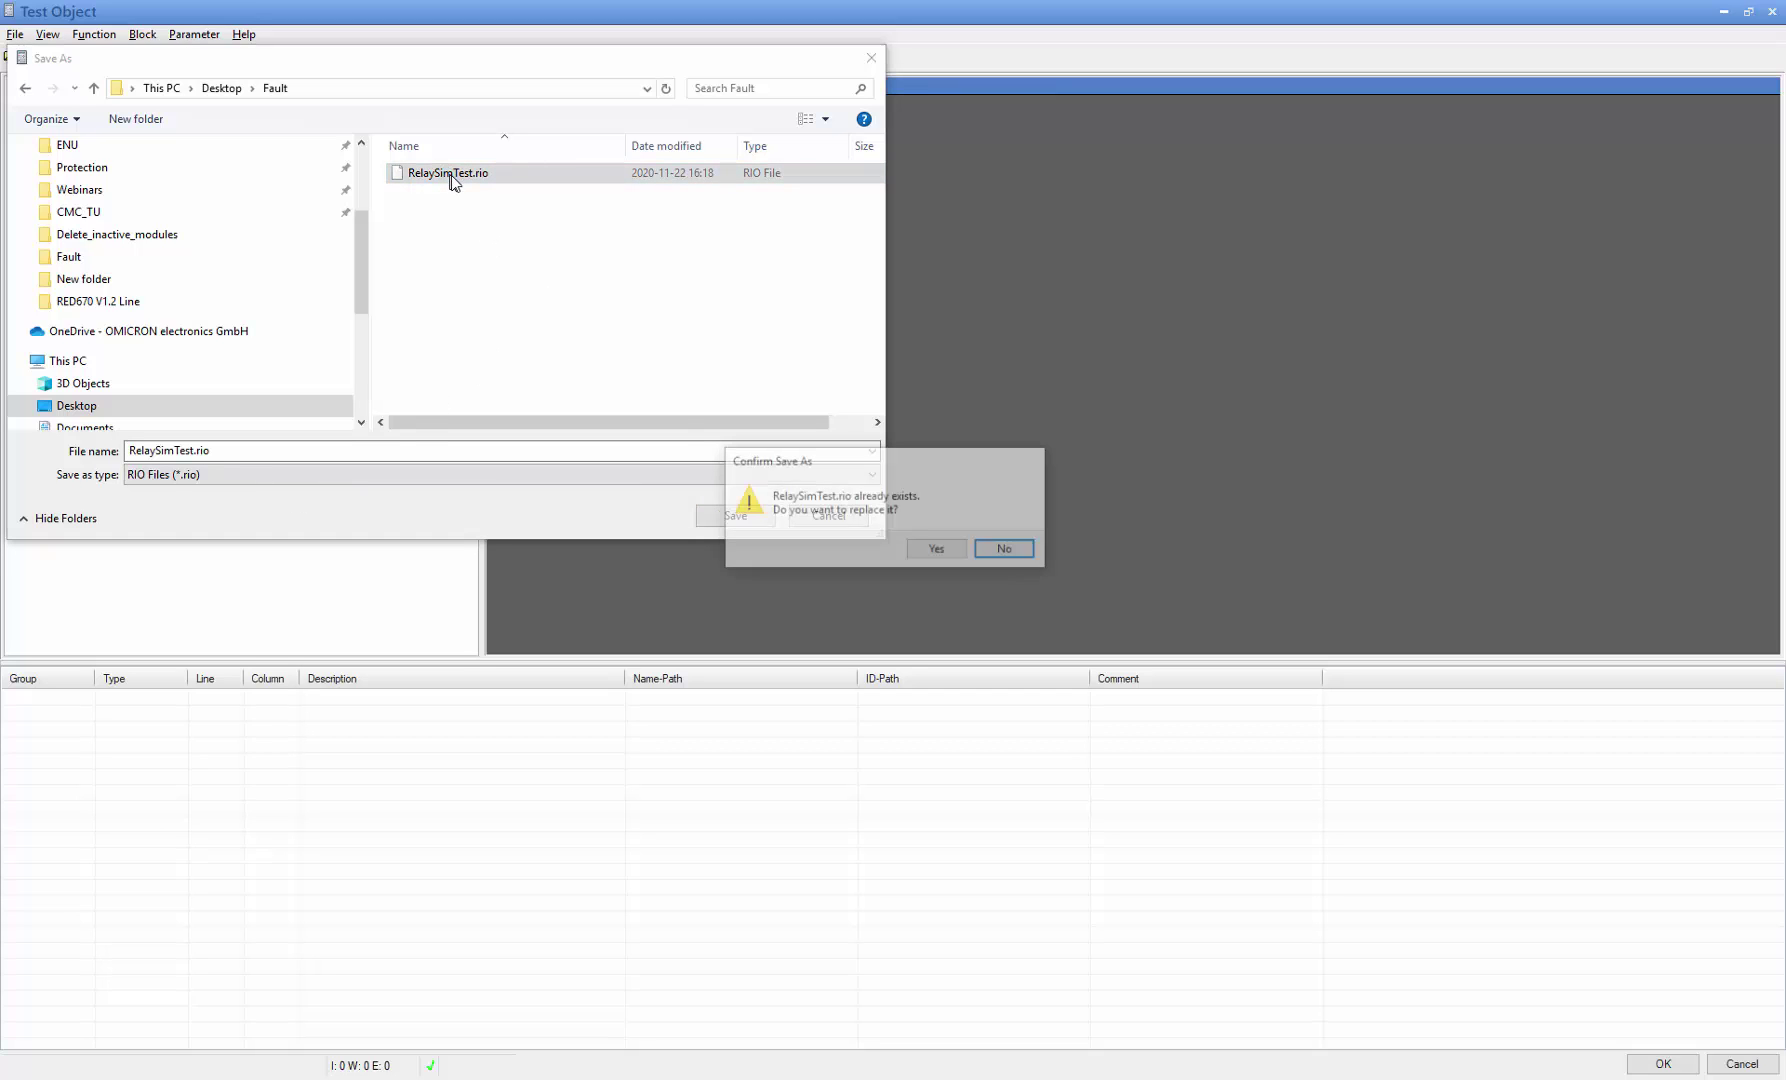
left_click(930, 553)
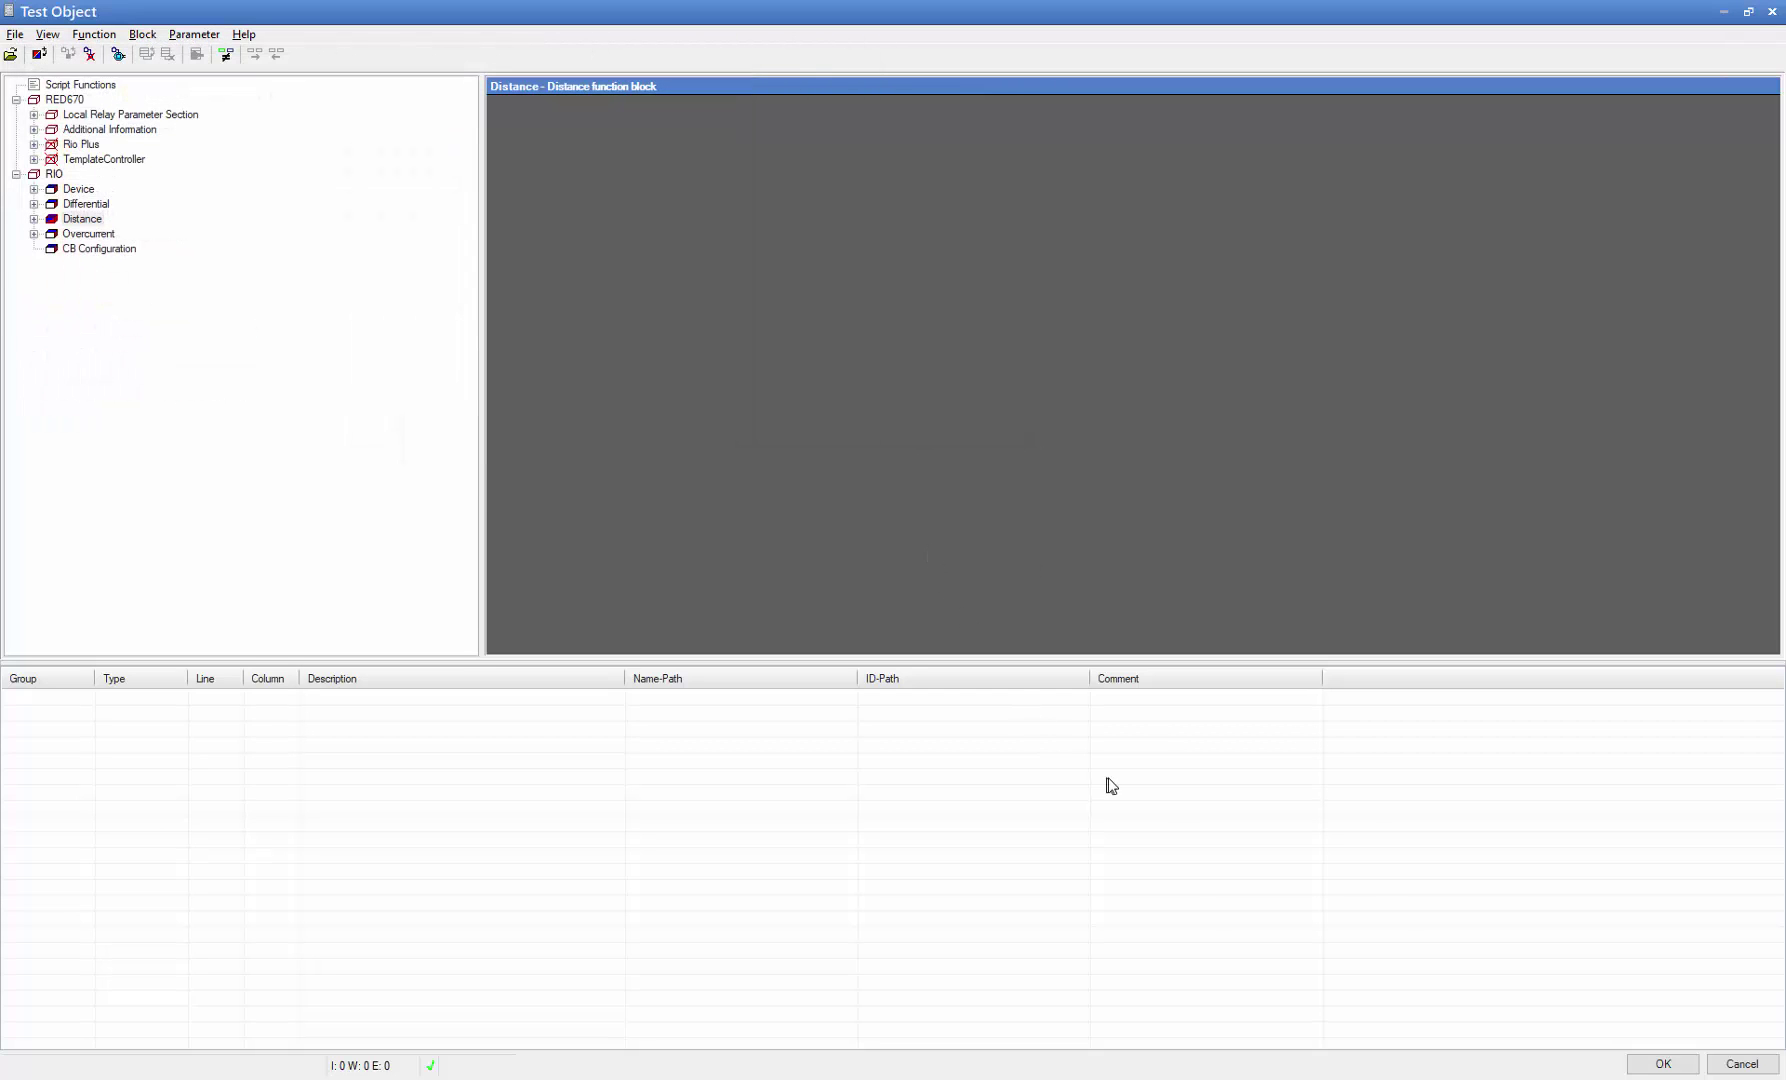
- Close the Test Object, reopen RelaySimTest.cfg from the Fault folder in TransView, then close TransView
left_click(1742, 1063)
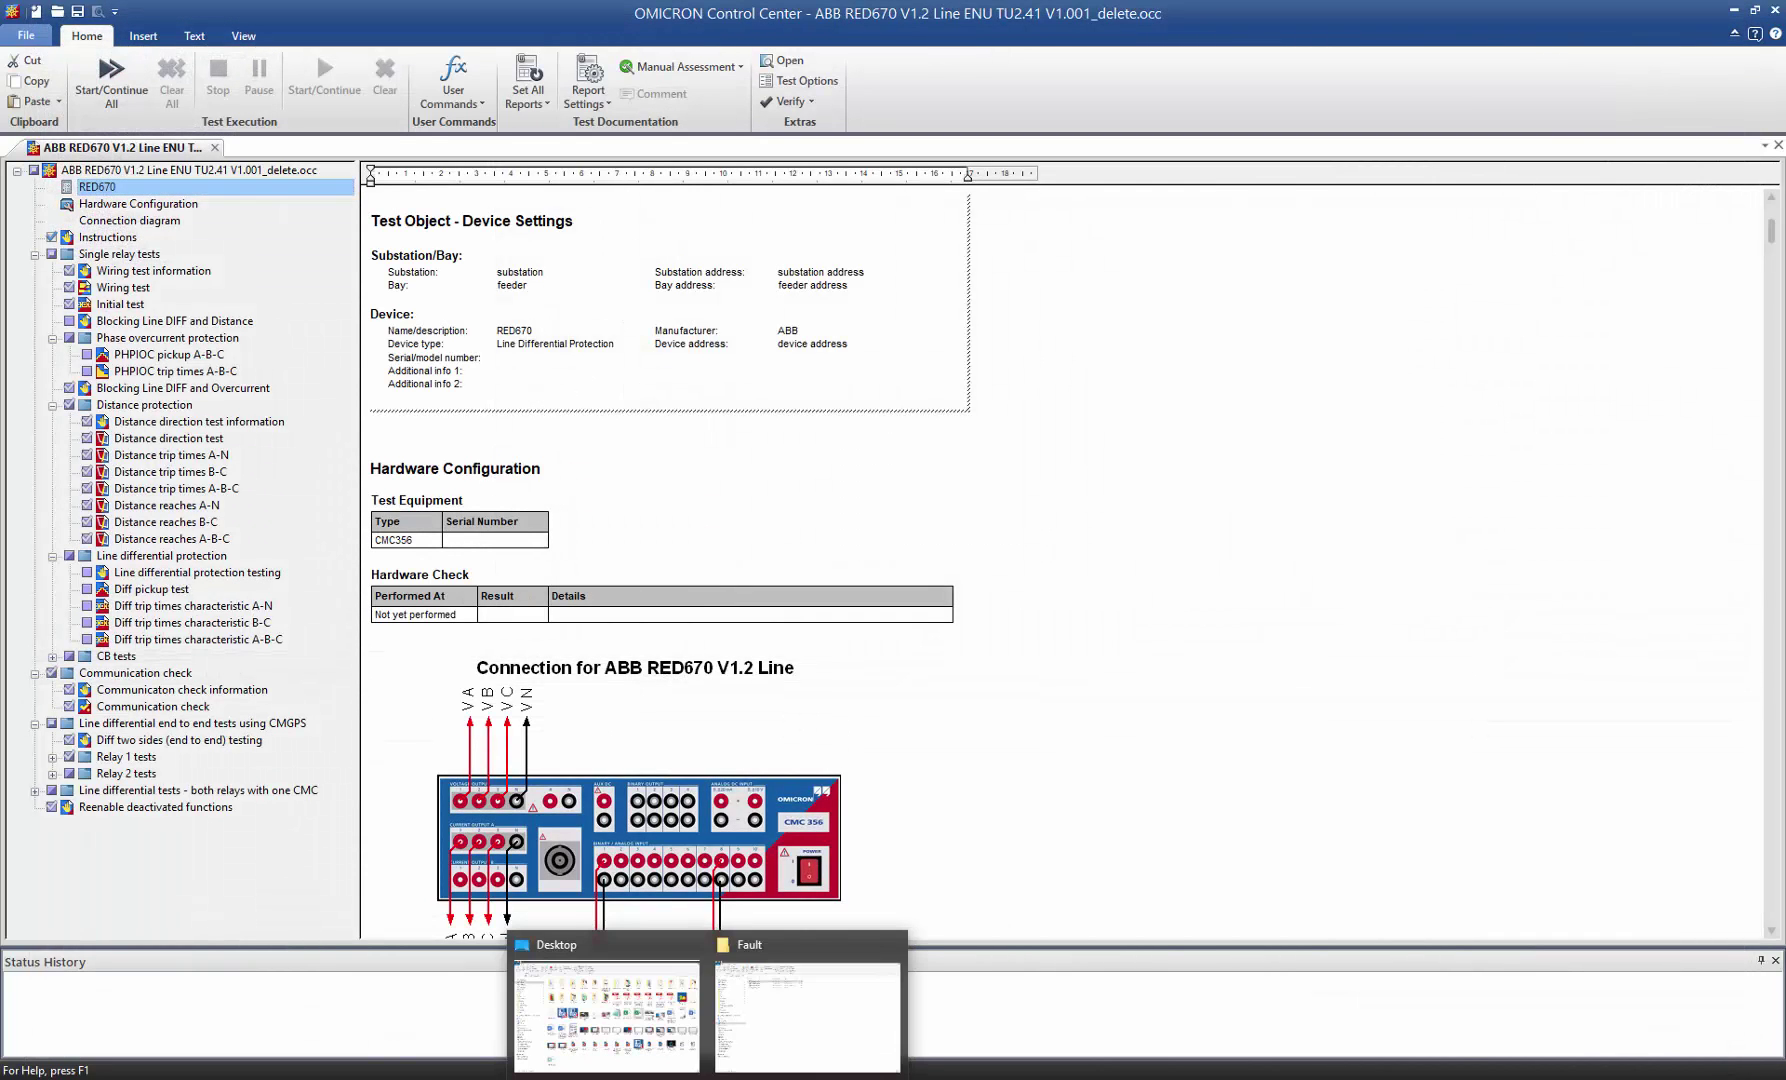
left_click(820, 1016)
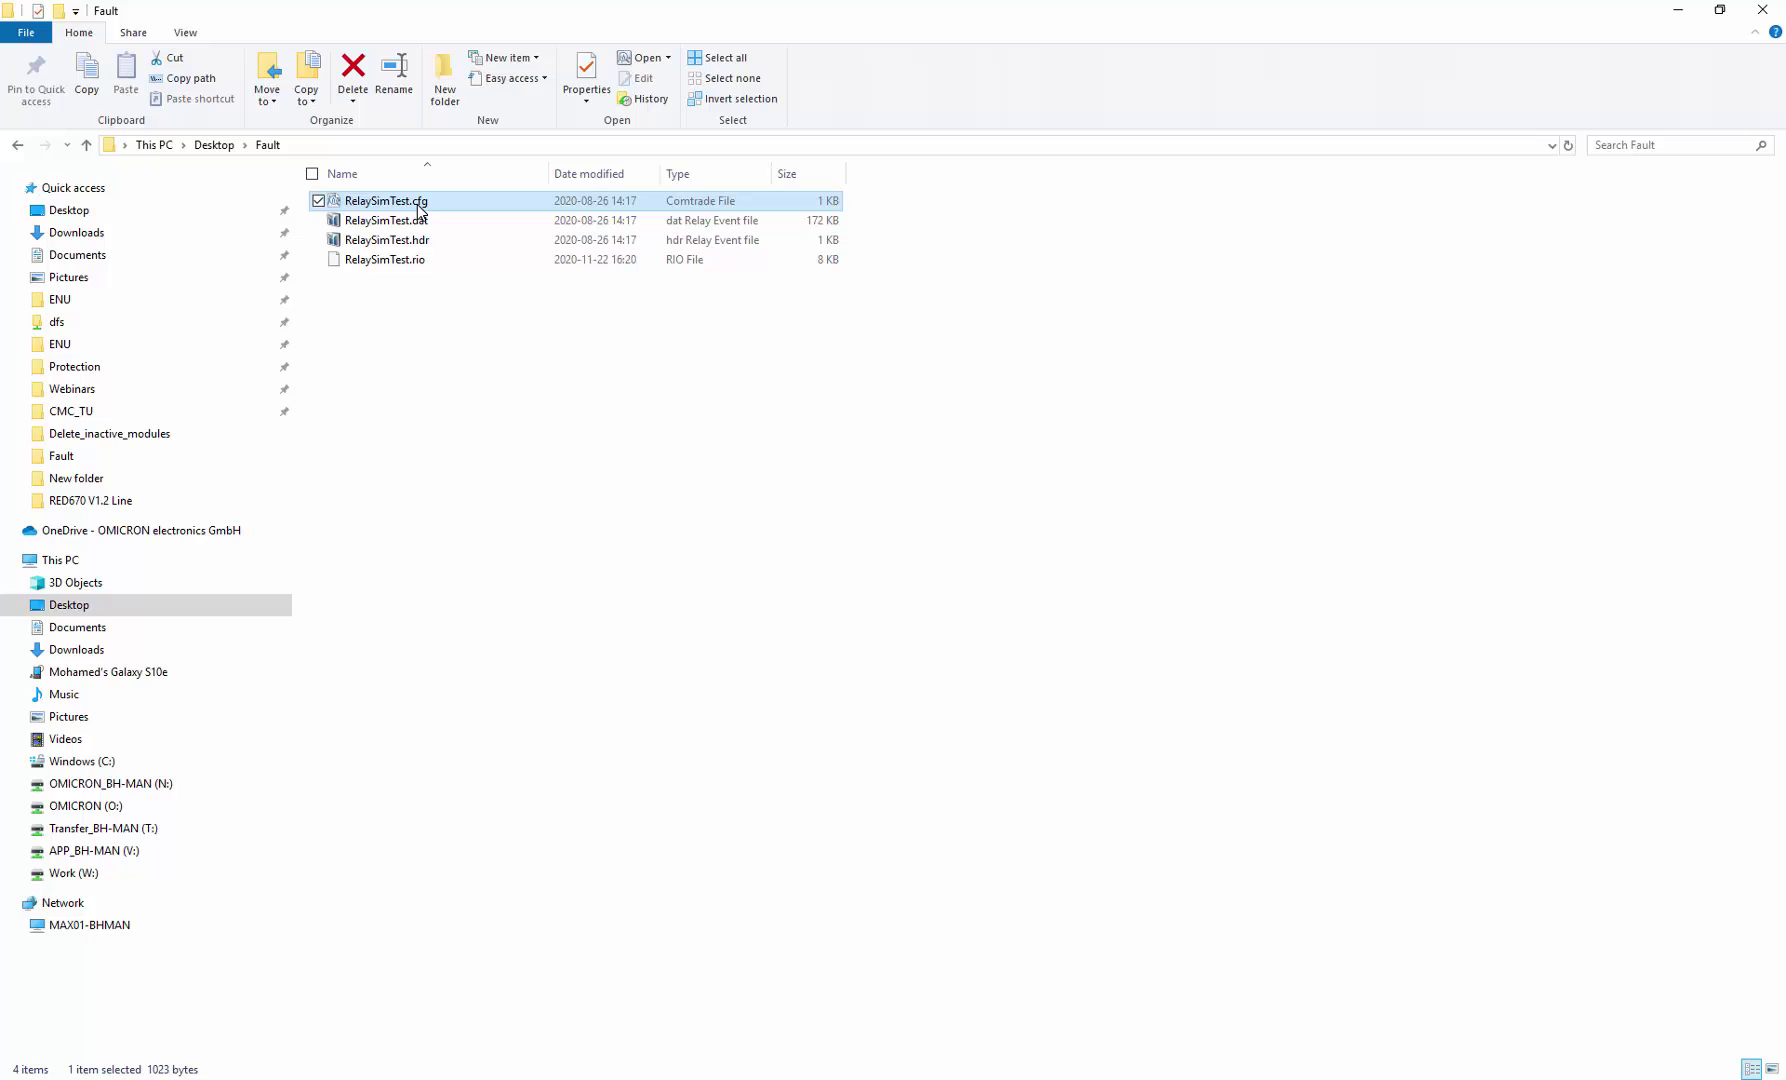
double_click(379, 201)
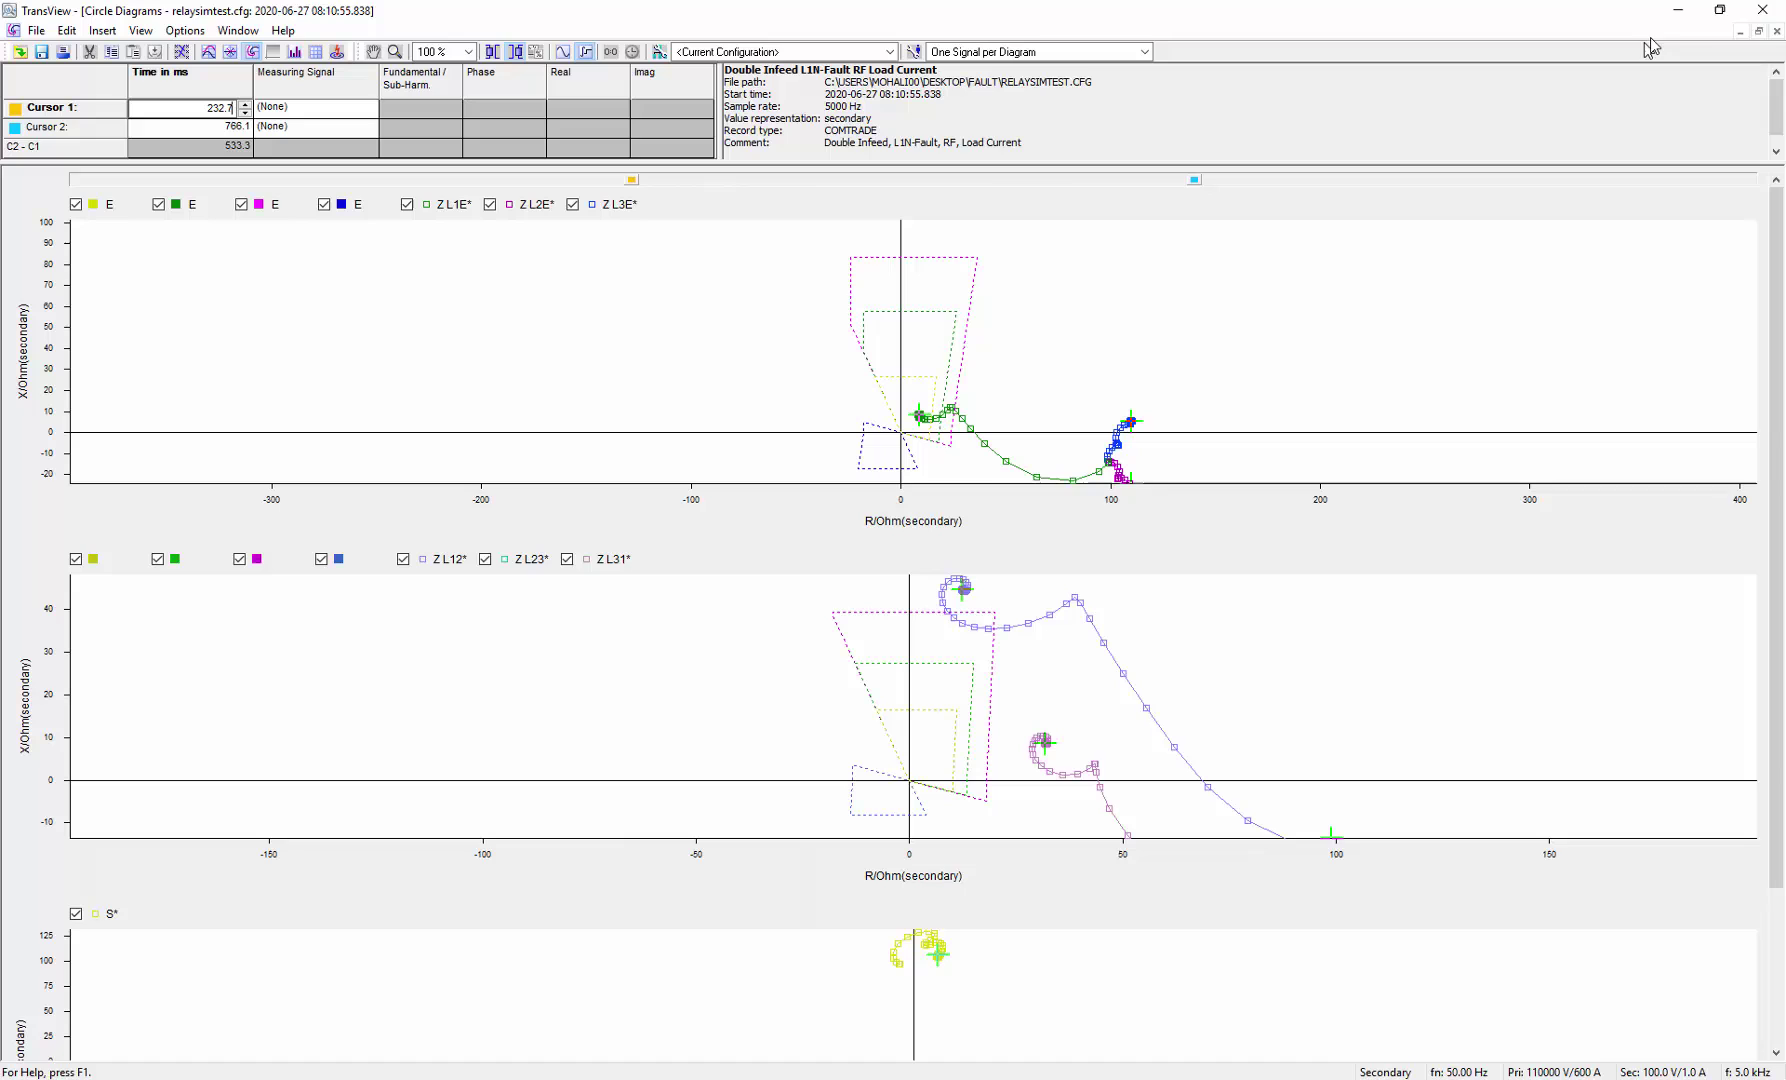
left_click(1763, 12)
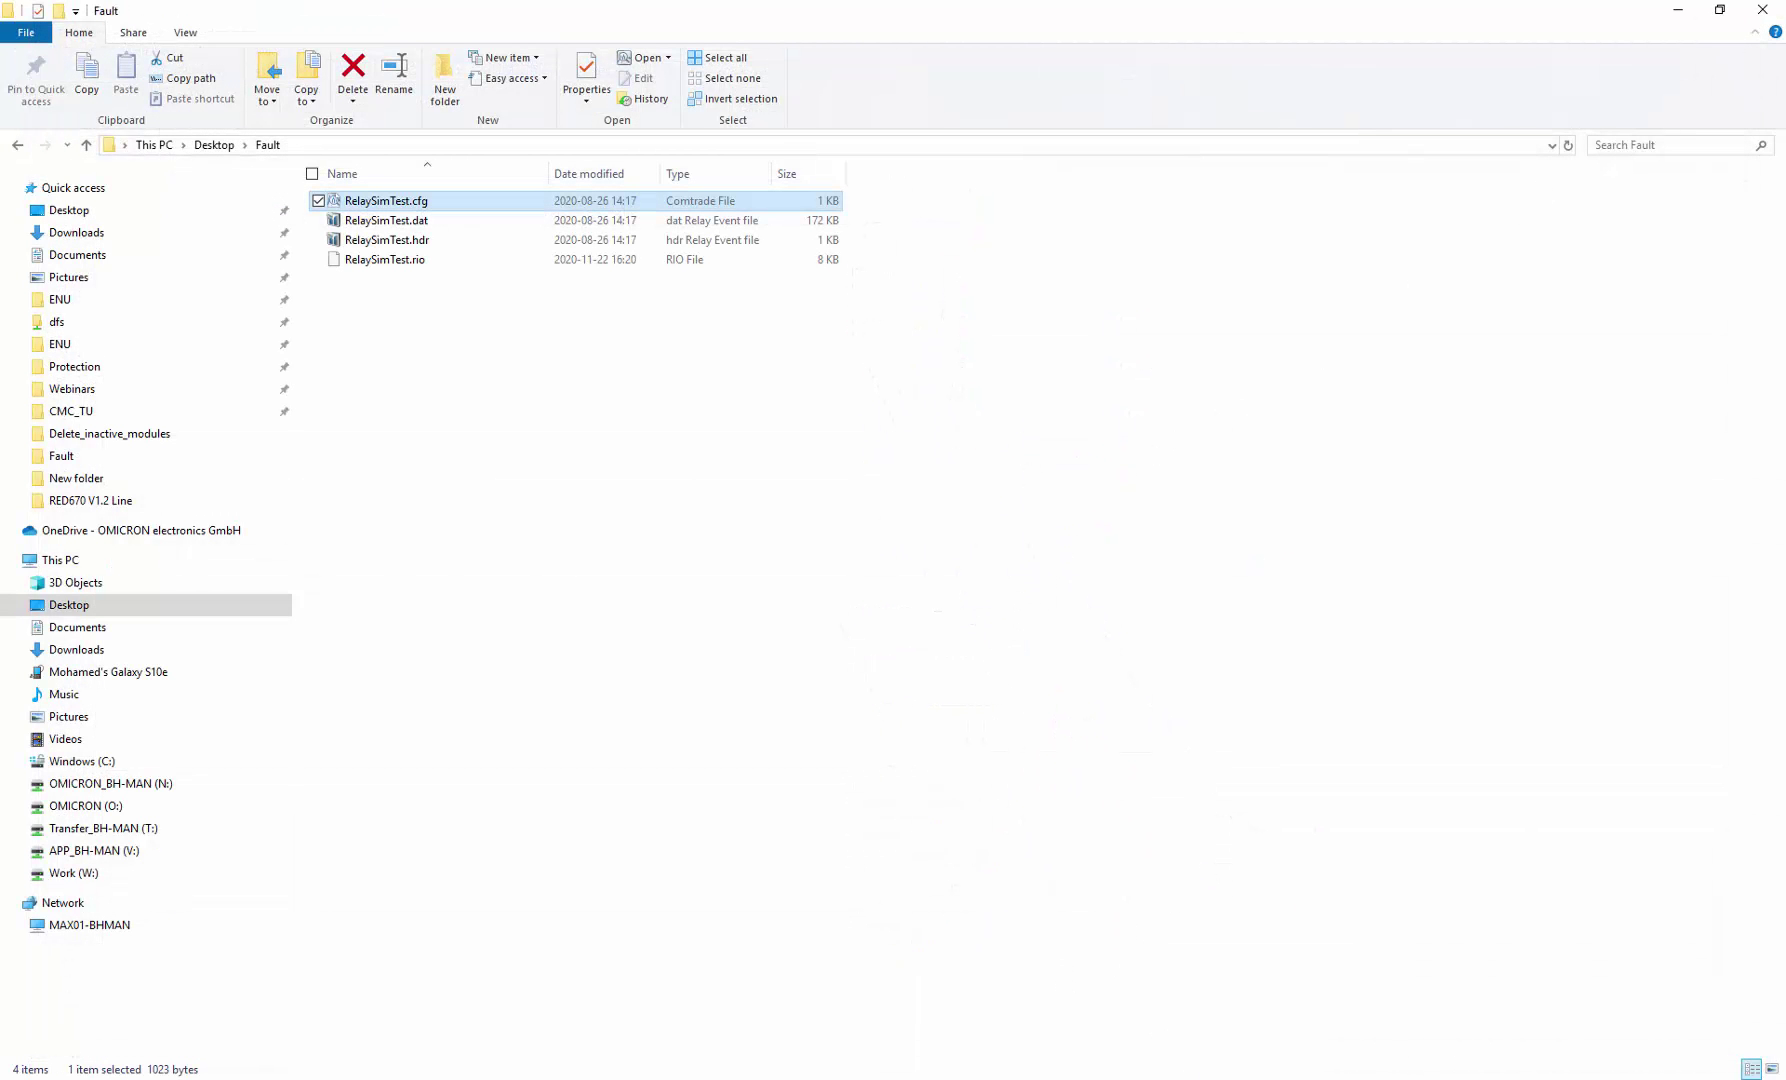
- Open the P546 test object and review its Distance zone settings, closing without changes
left_click(1304, 1013)
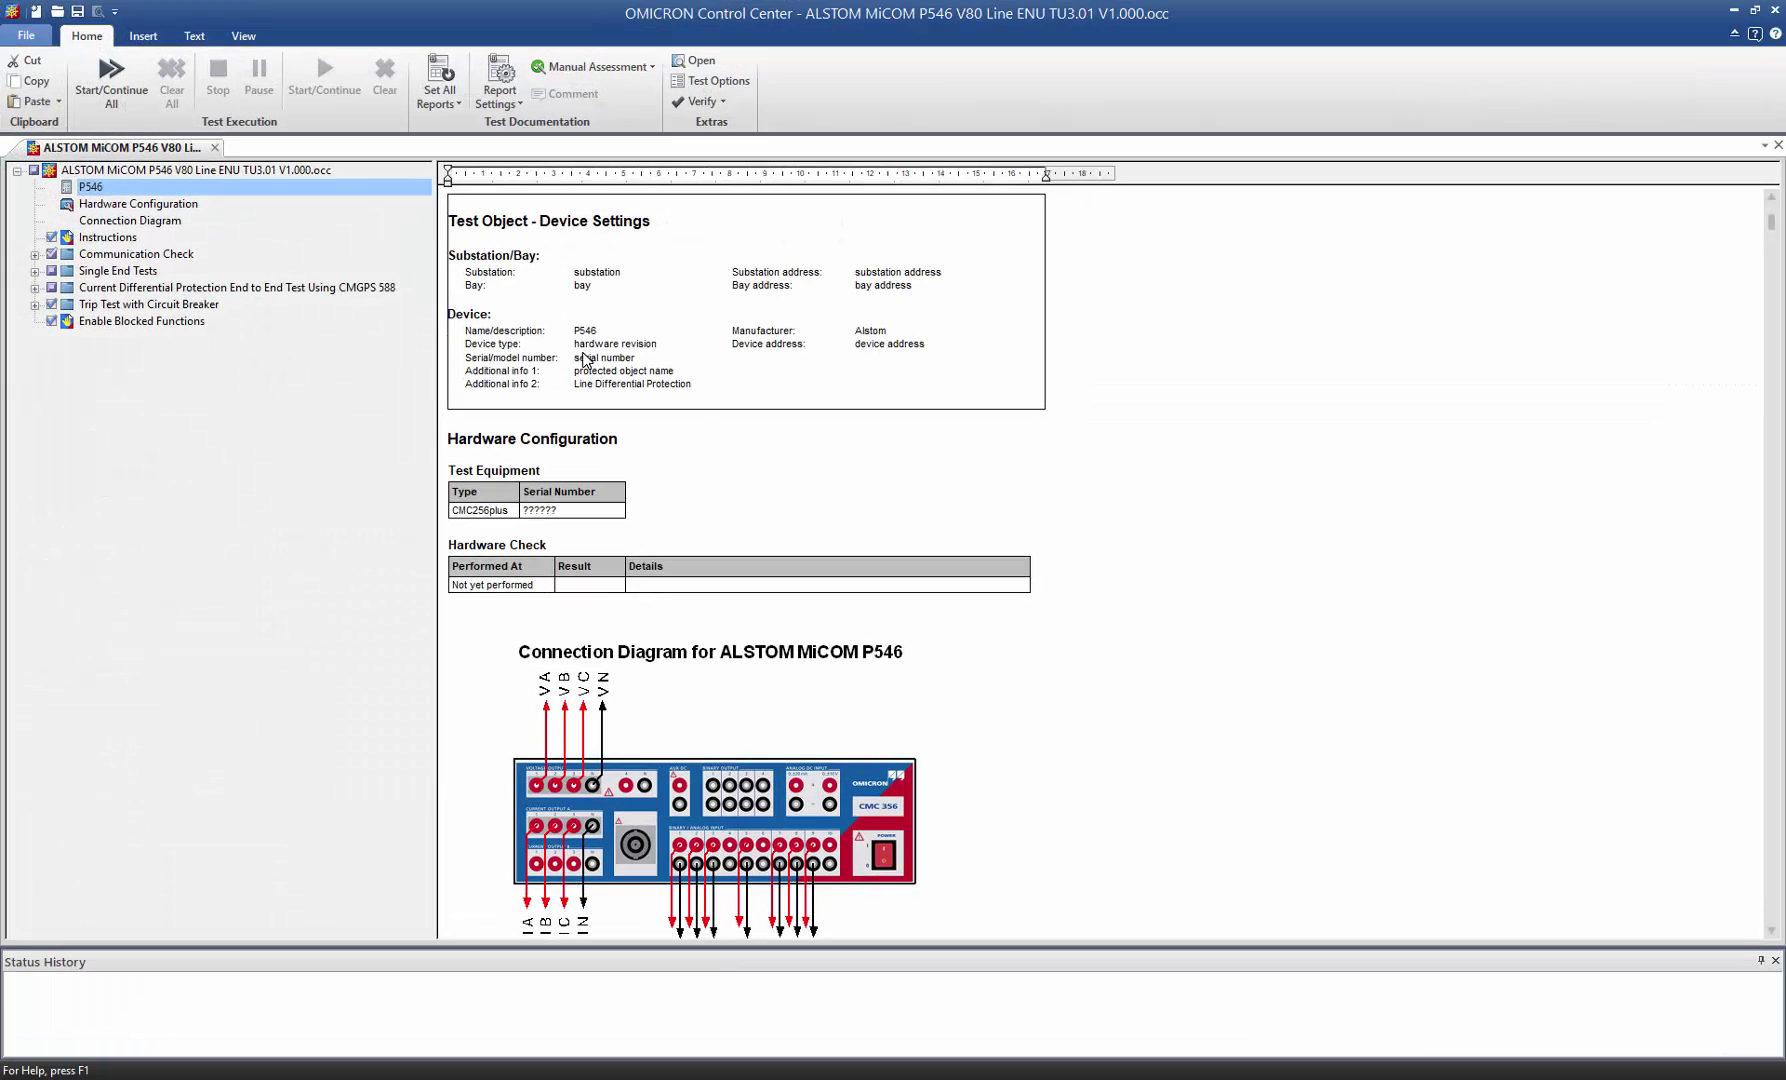
double_click(87, 187)
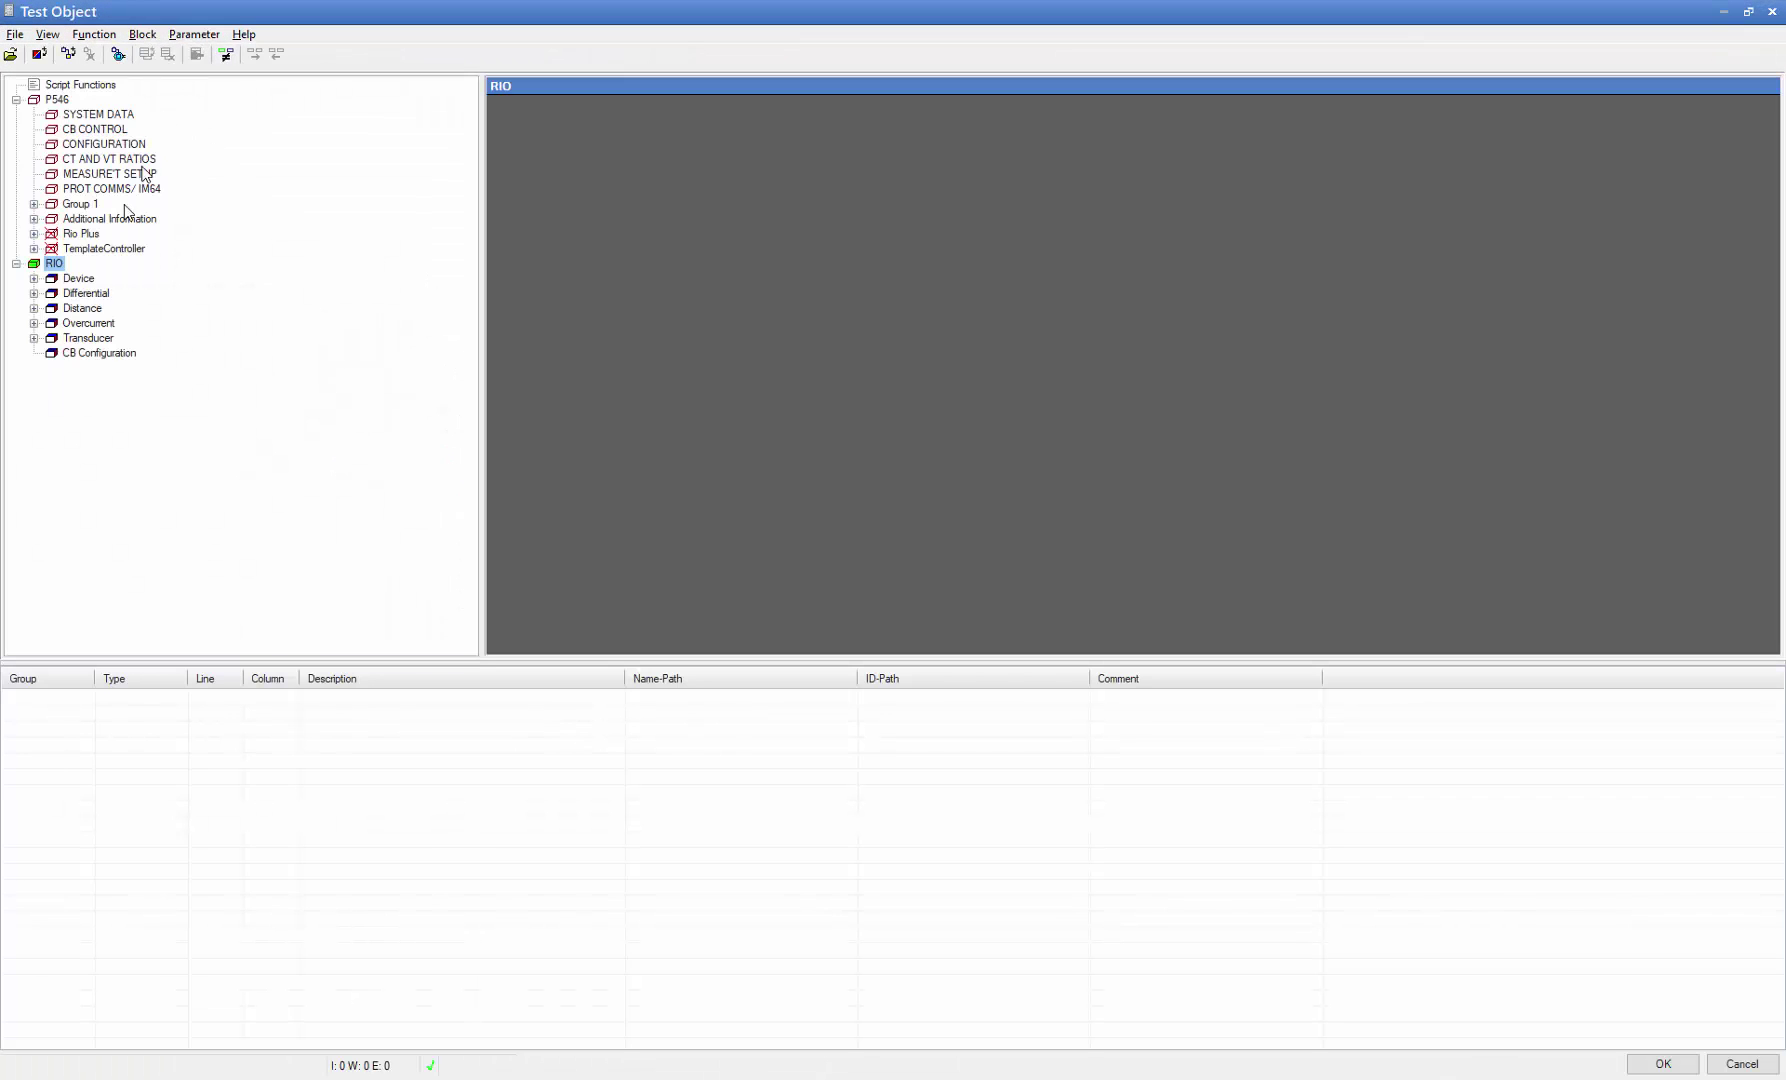
left_click(80, 308)
double_click(81, 309)
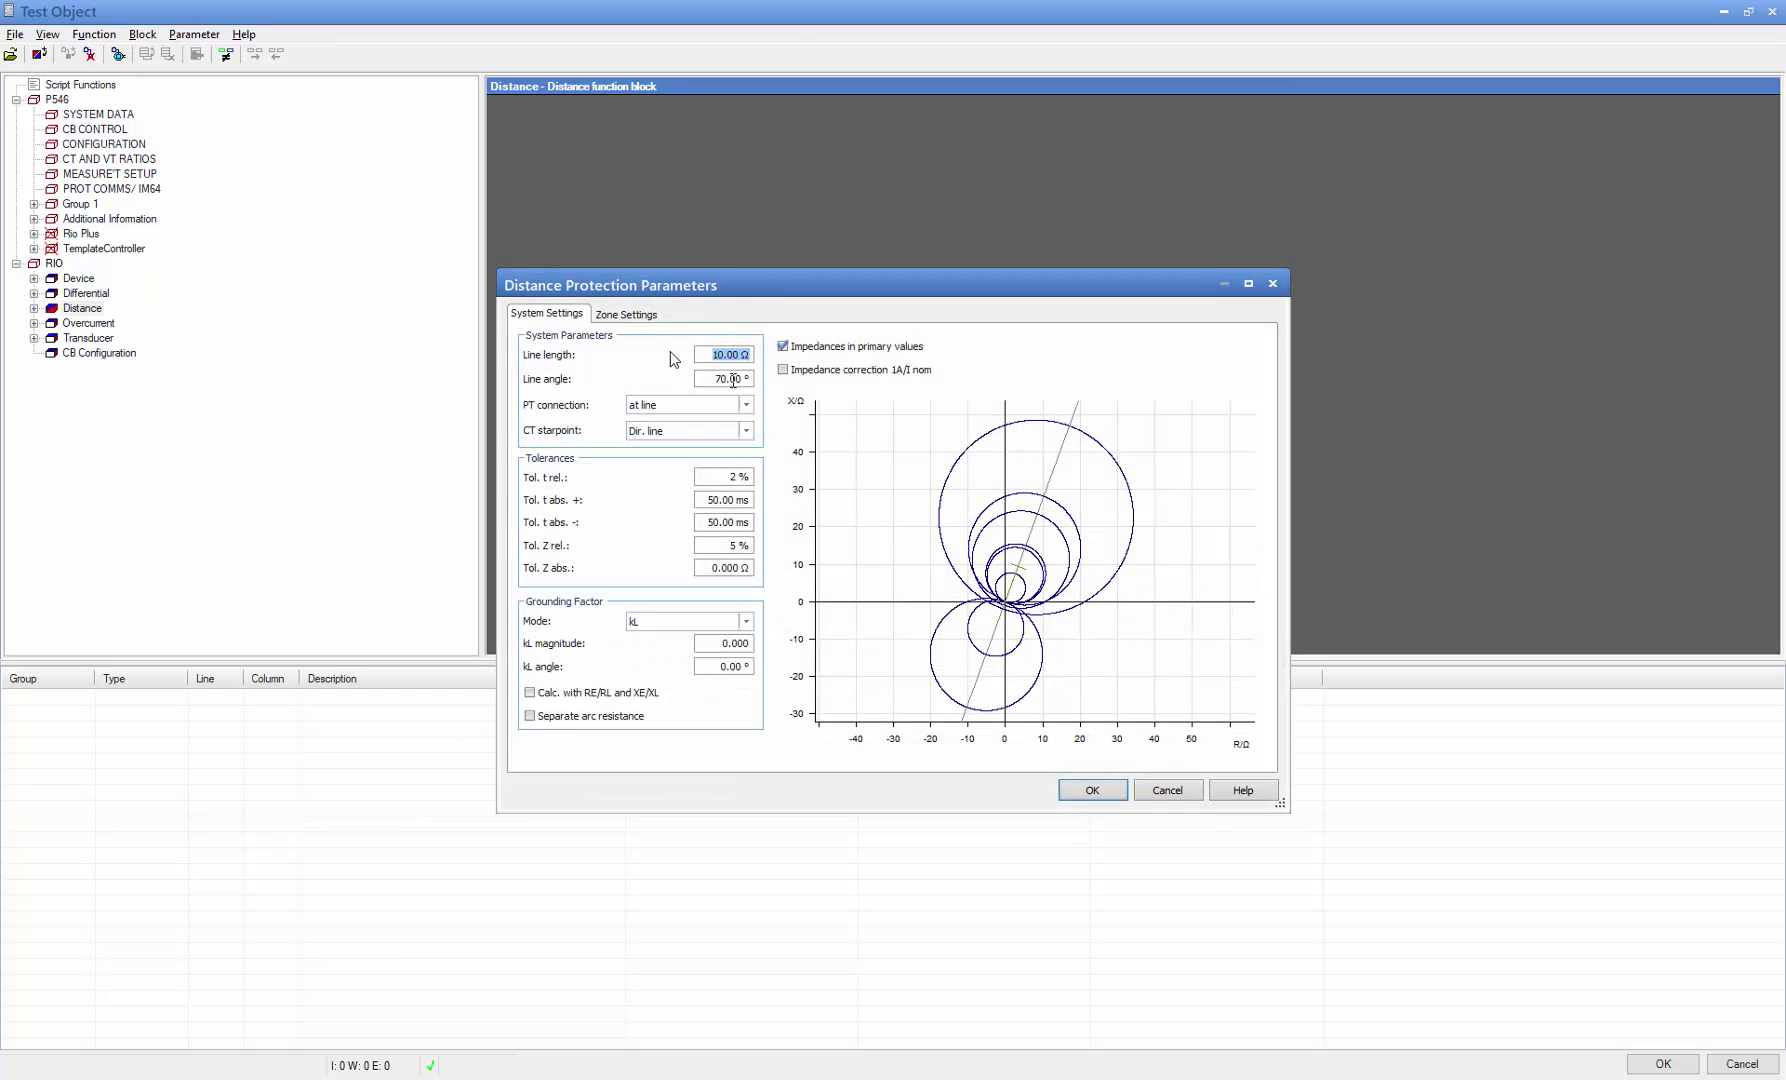
left_click(626, 314)
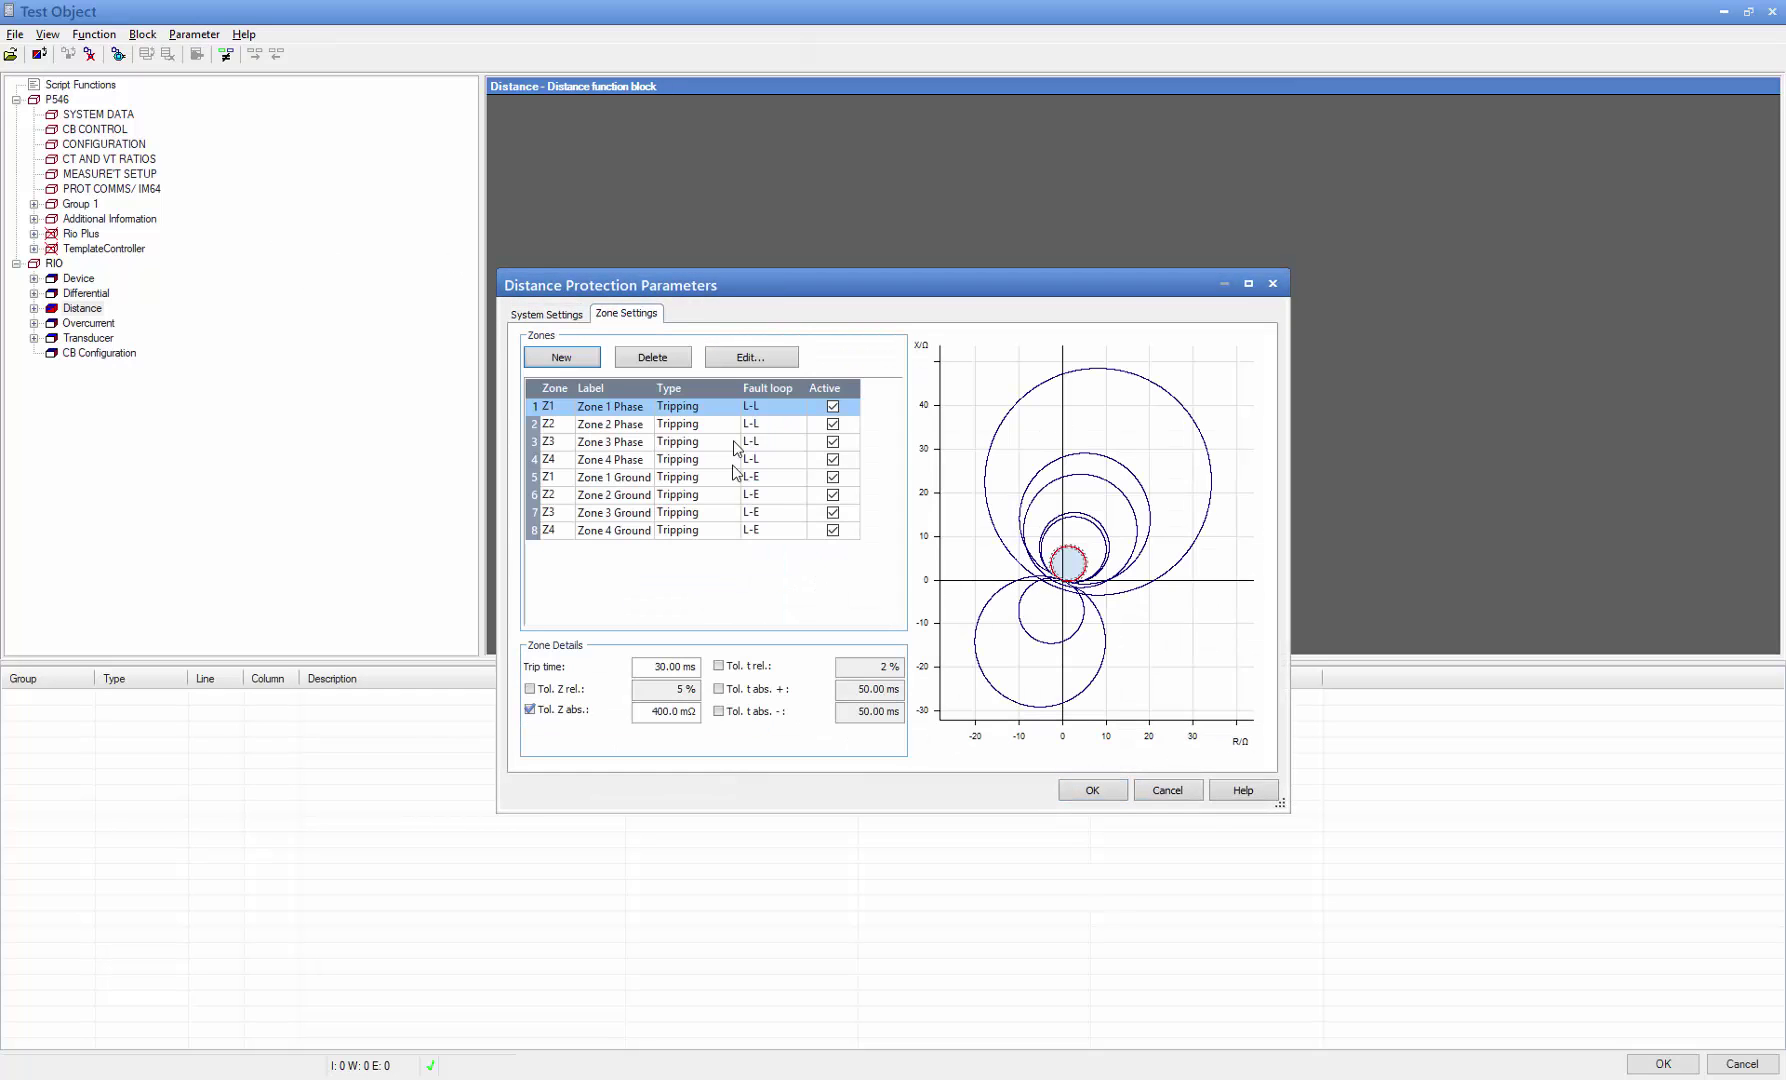
left_click(1167, 790)
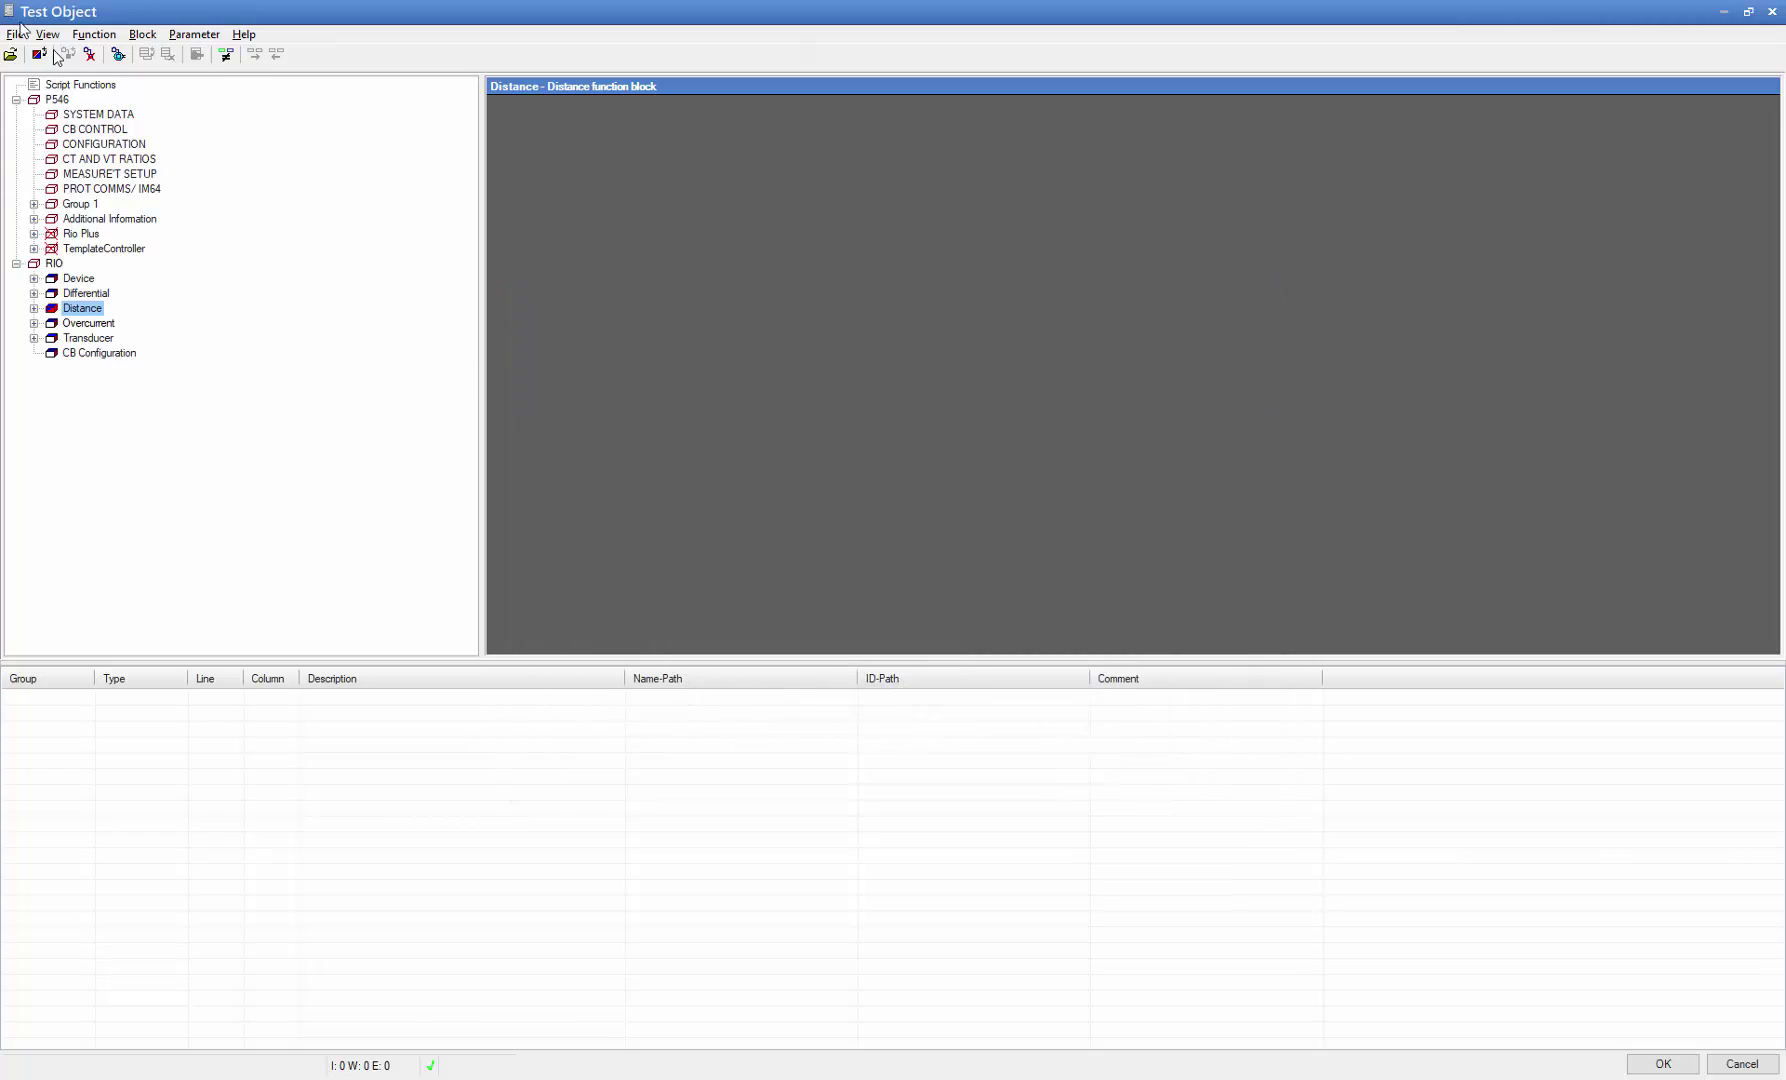
left_click(51, 53)
- Export the P546 settings in RIO format, overwriting RelaySimTest.rio in Desktop > Fault
left_click(42, 69)
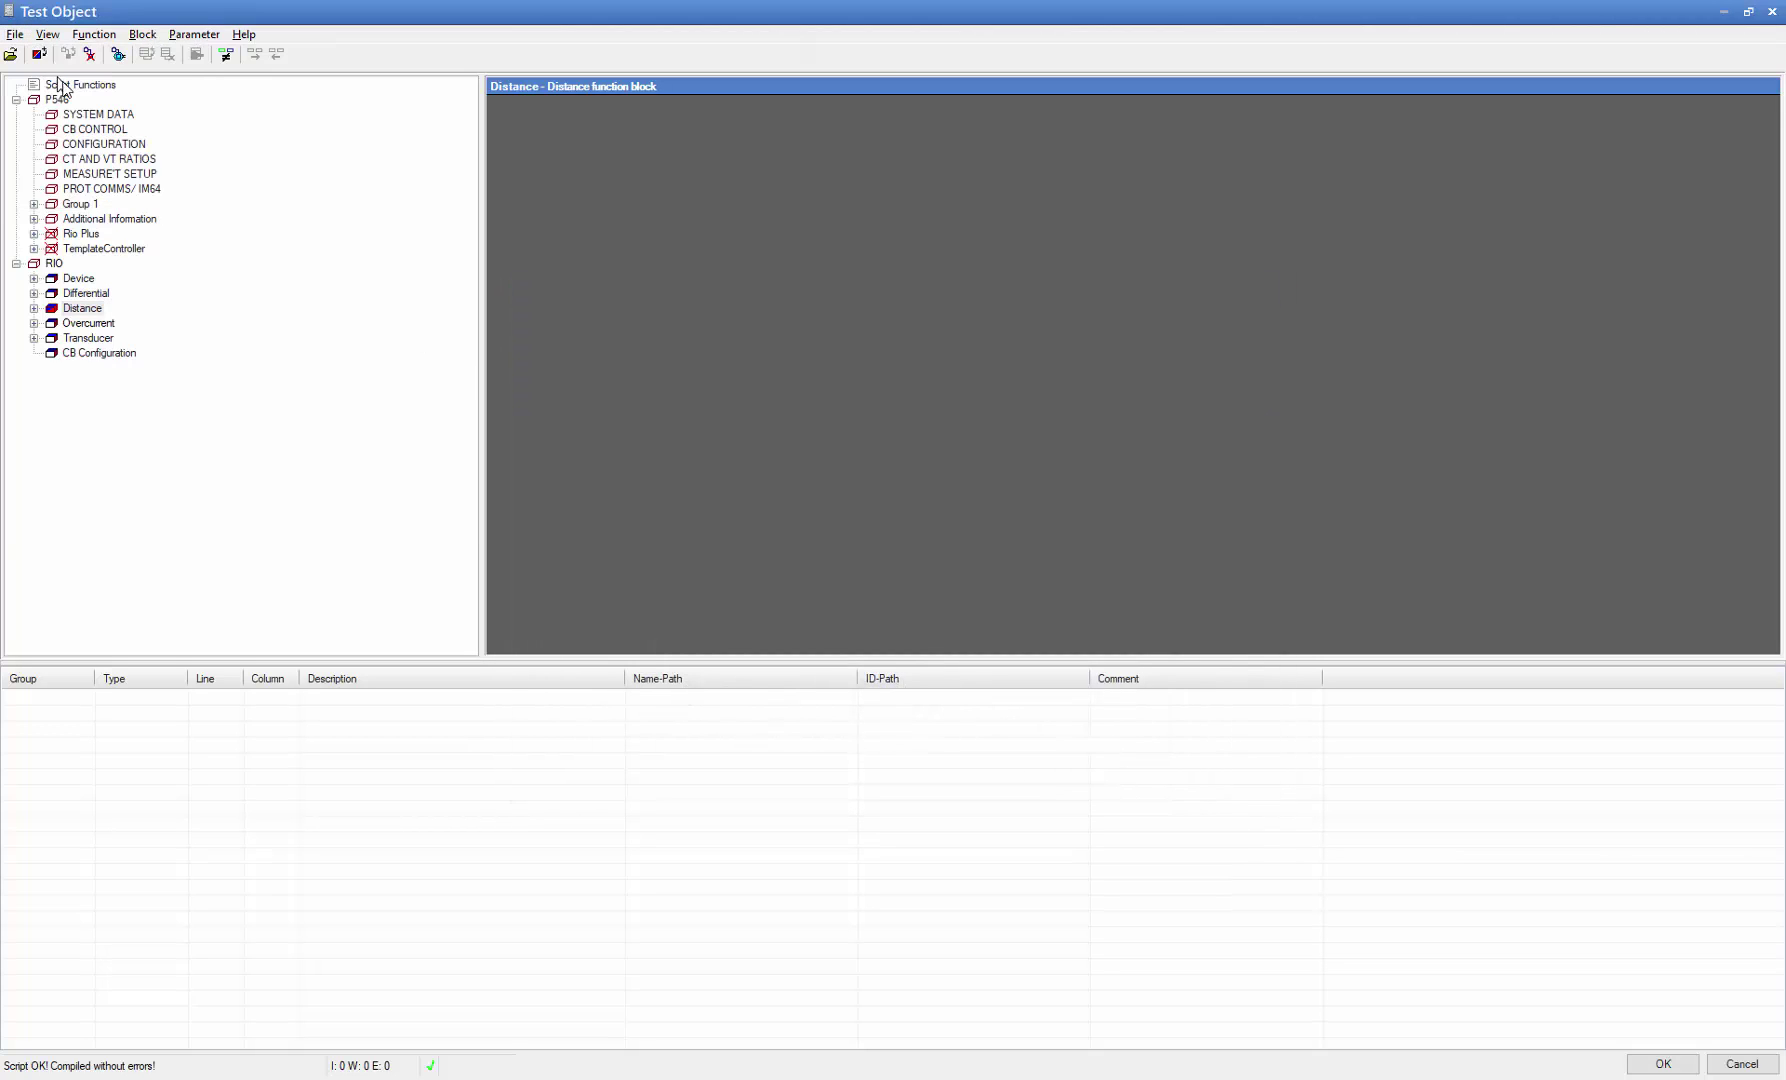
left_click(566, 473)
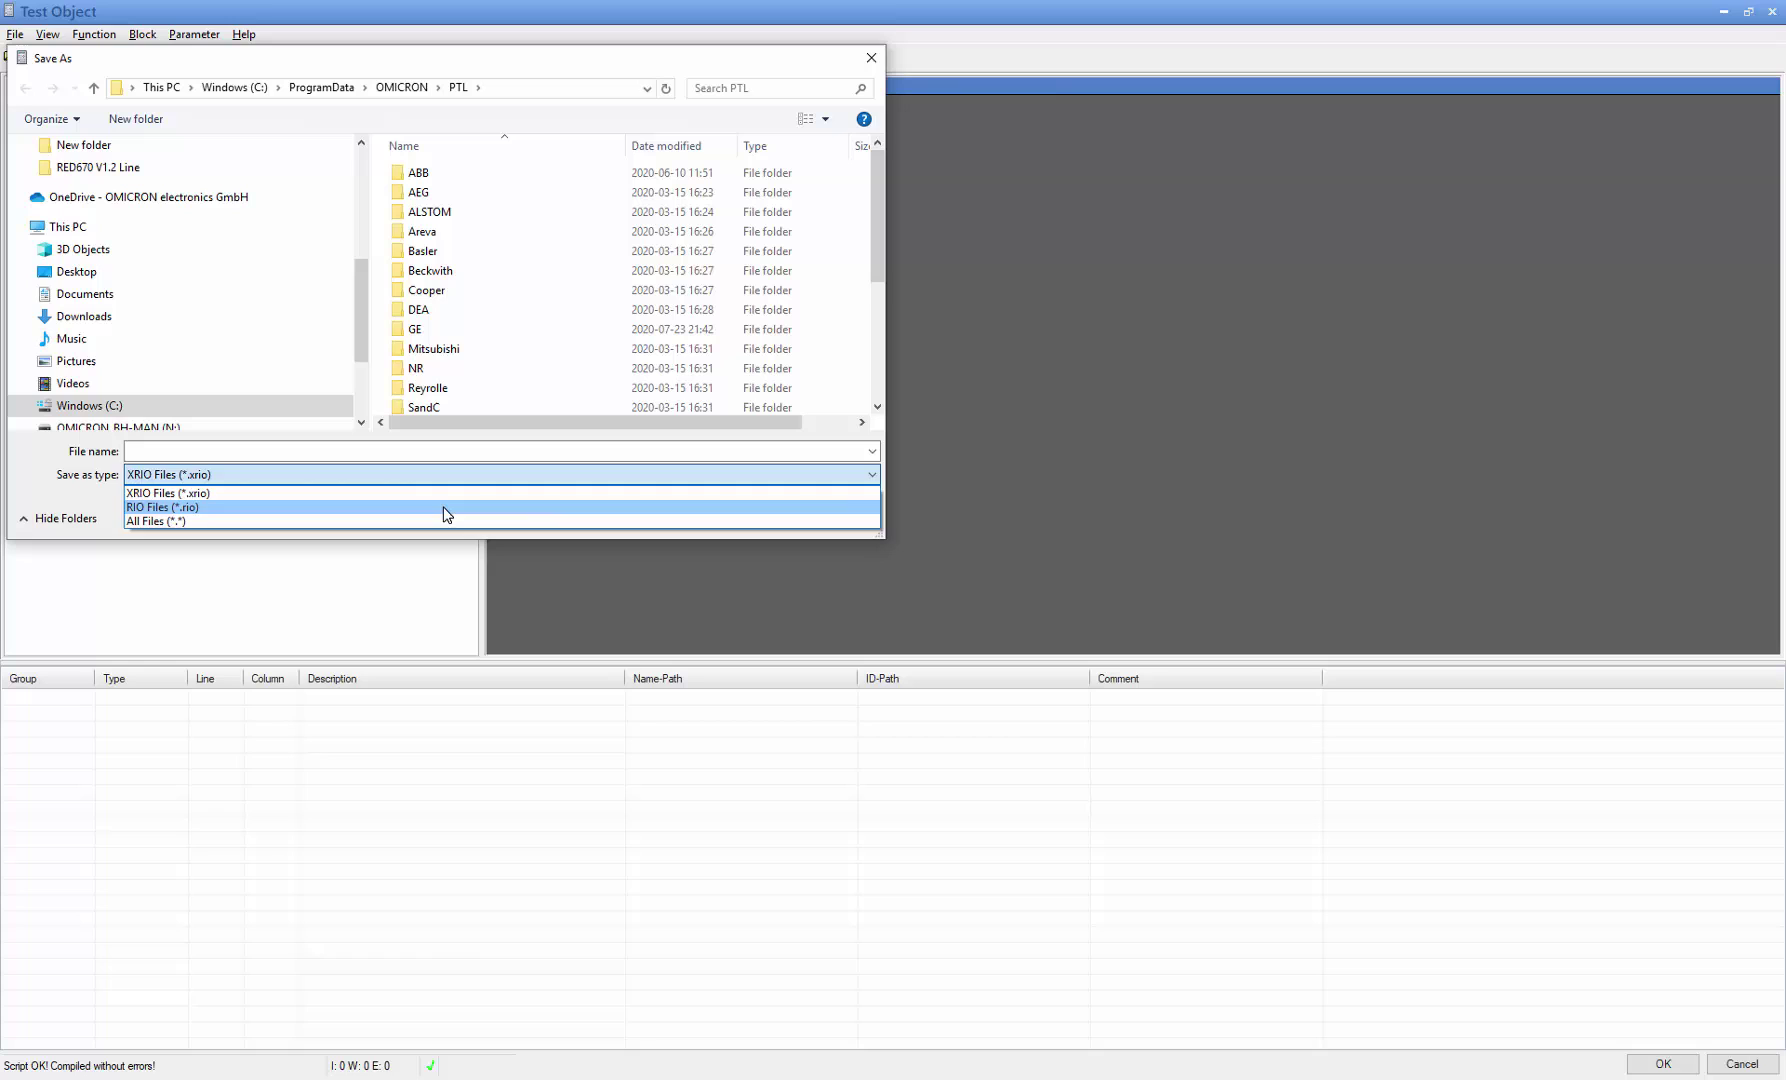
left_click(445, 507)
left_click(75, 271)
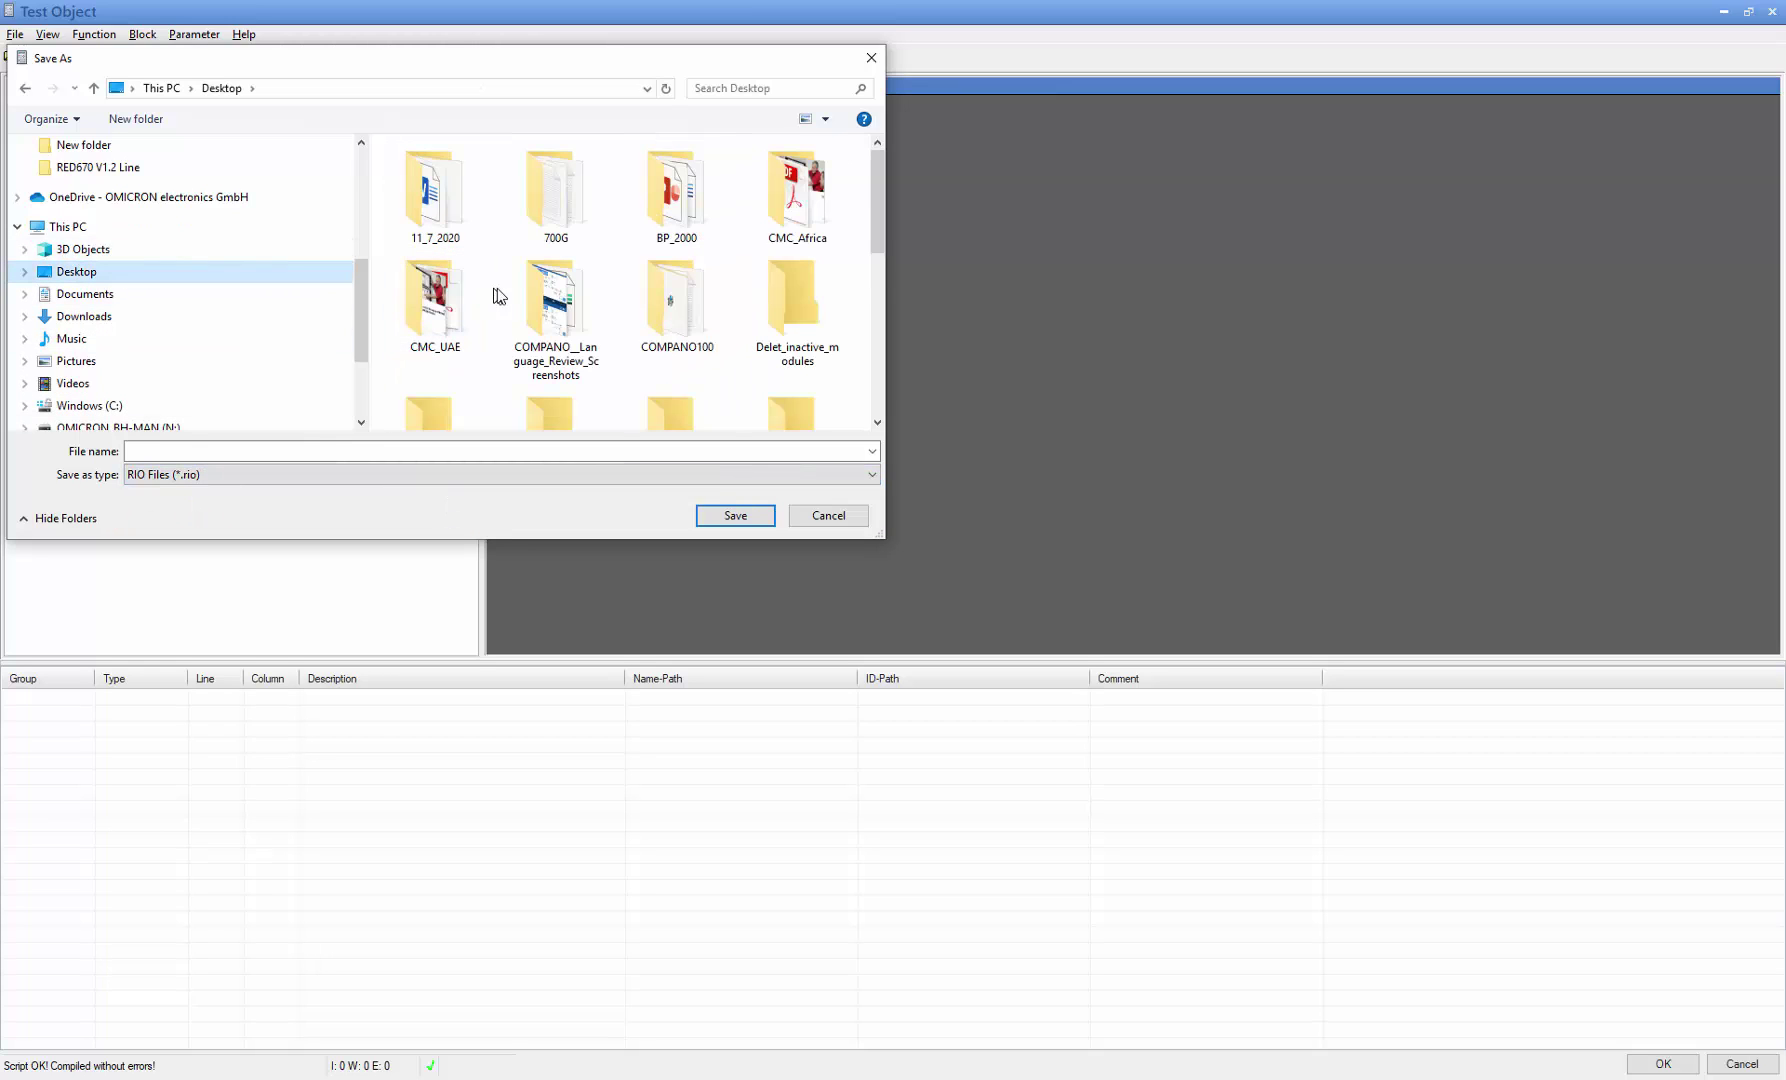
left_click(543, 309)
scroll(542, 310, "down", 3)
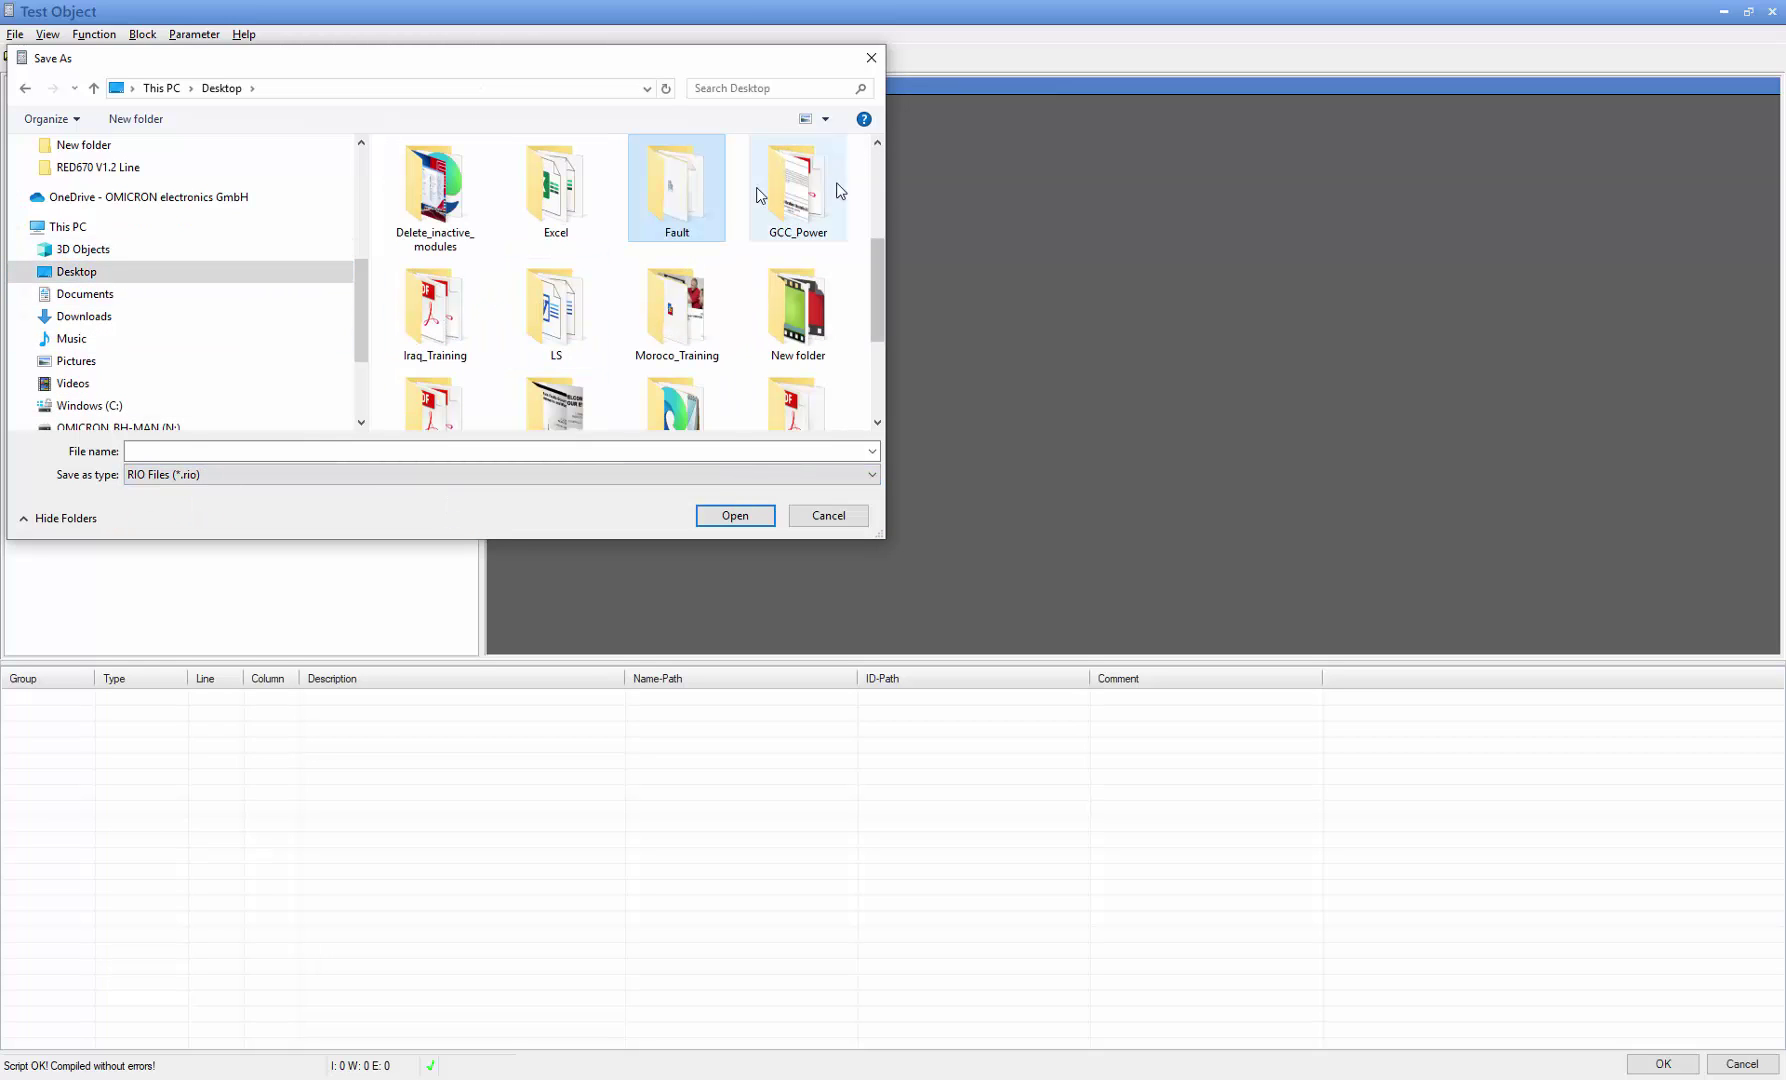
double_click(705, 189)
double_click(485, 173)
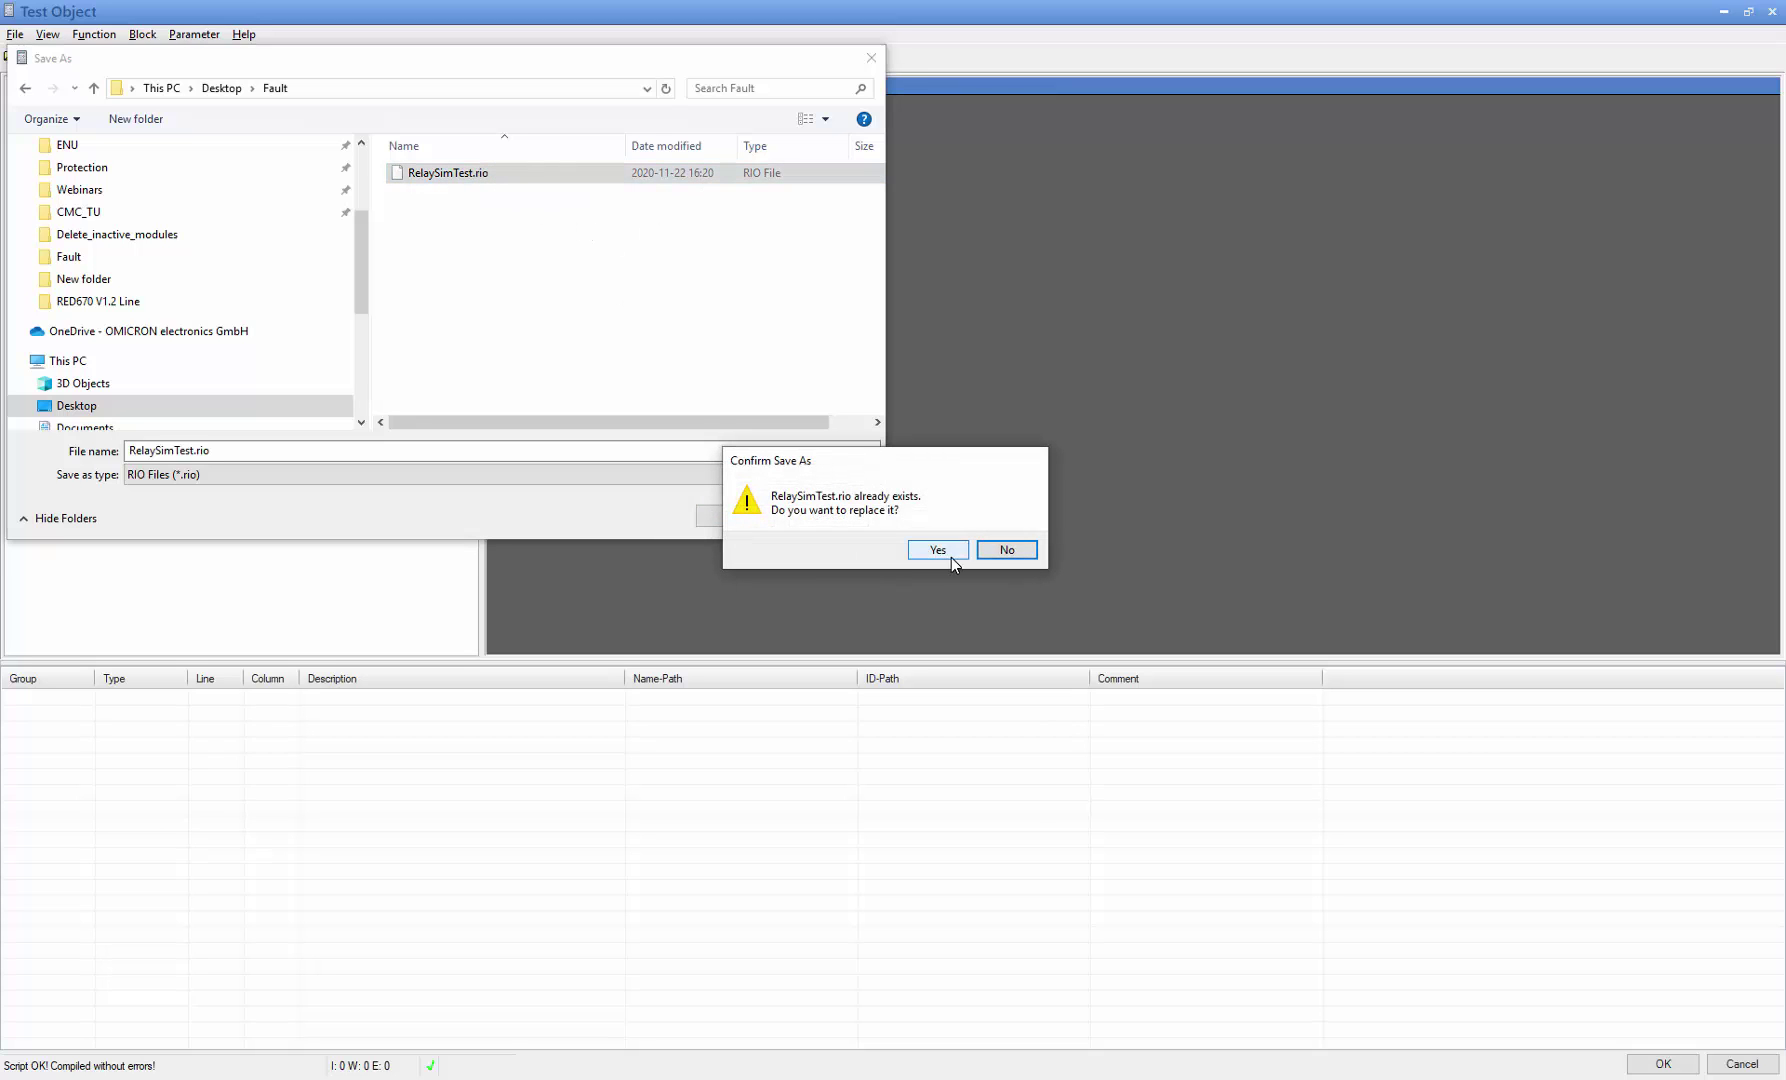
left_click(938, 550)
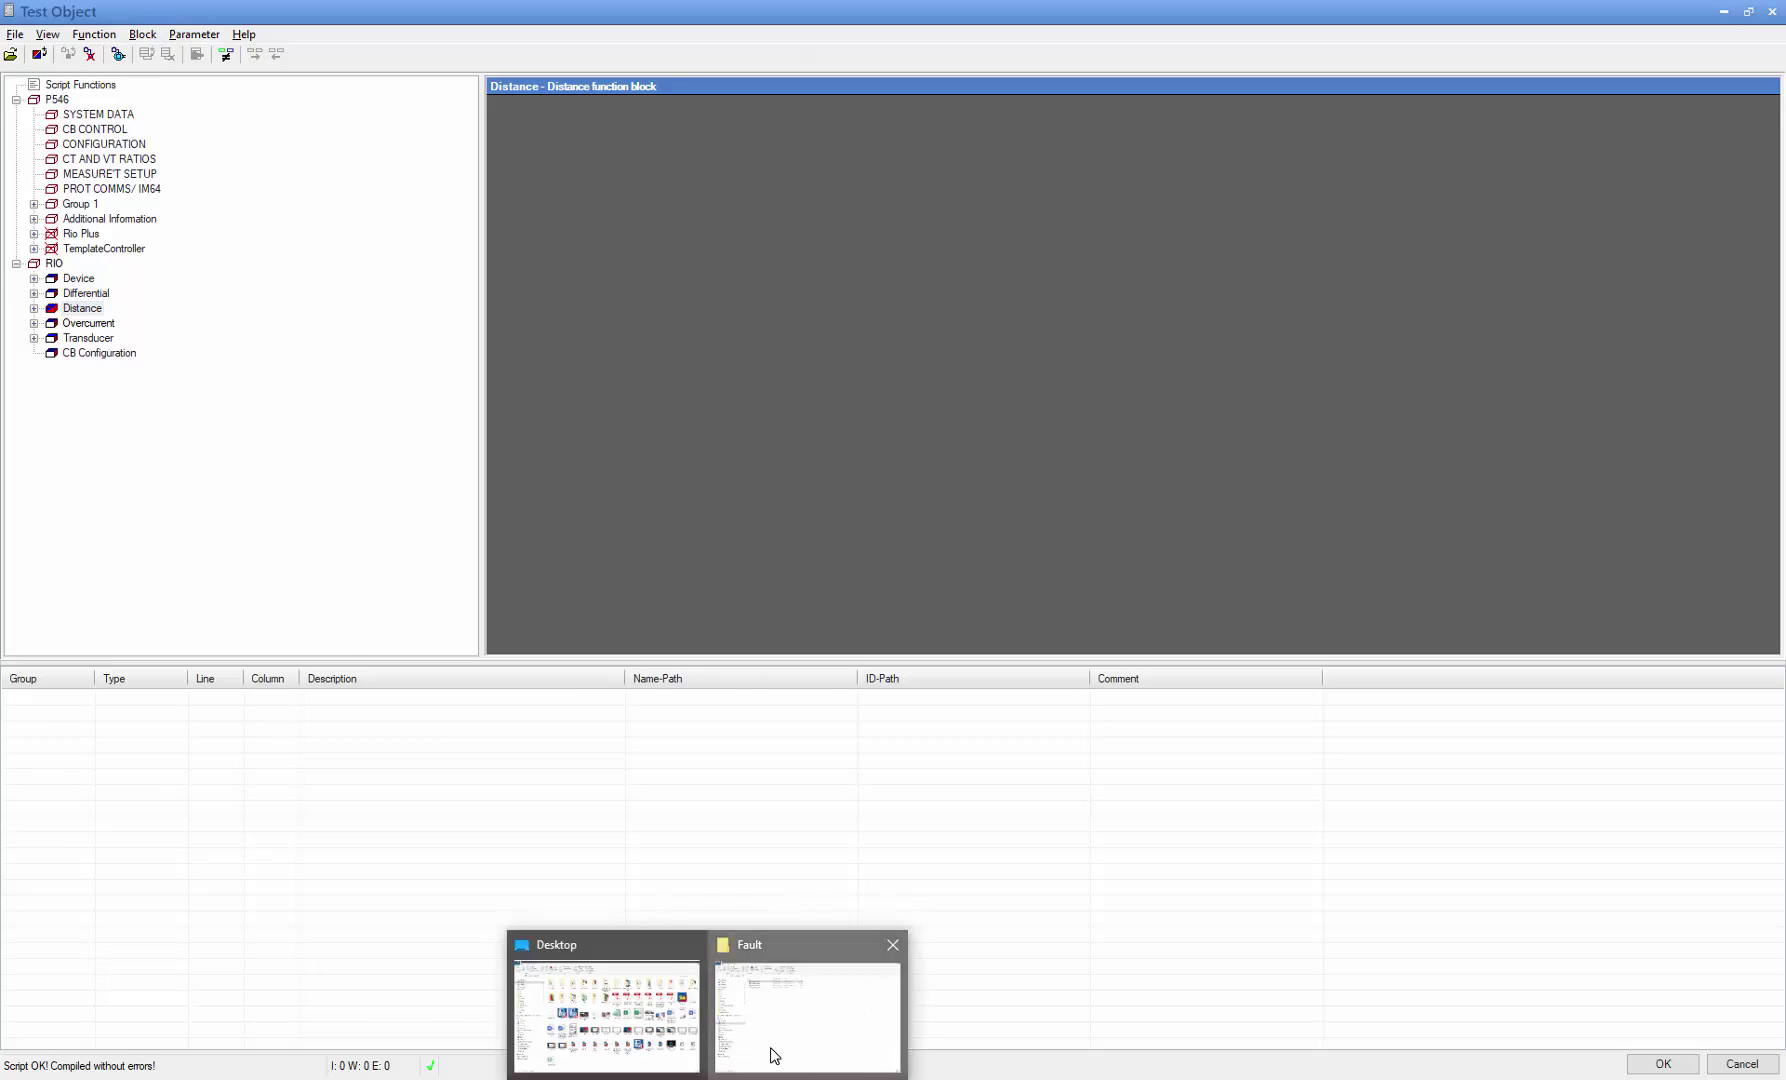
- Reopen RelaySimTest.cfg from the Fault folder and show its circle diagrams
left_click(774, 1005)
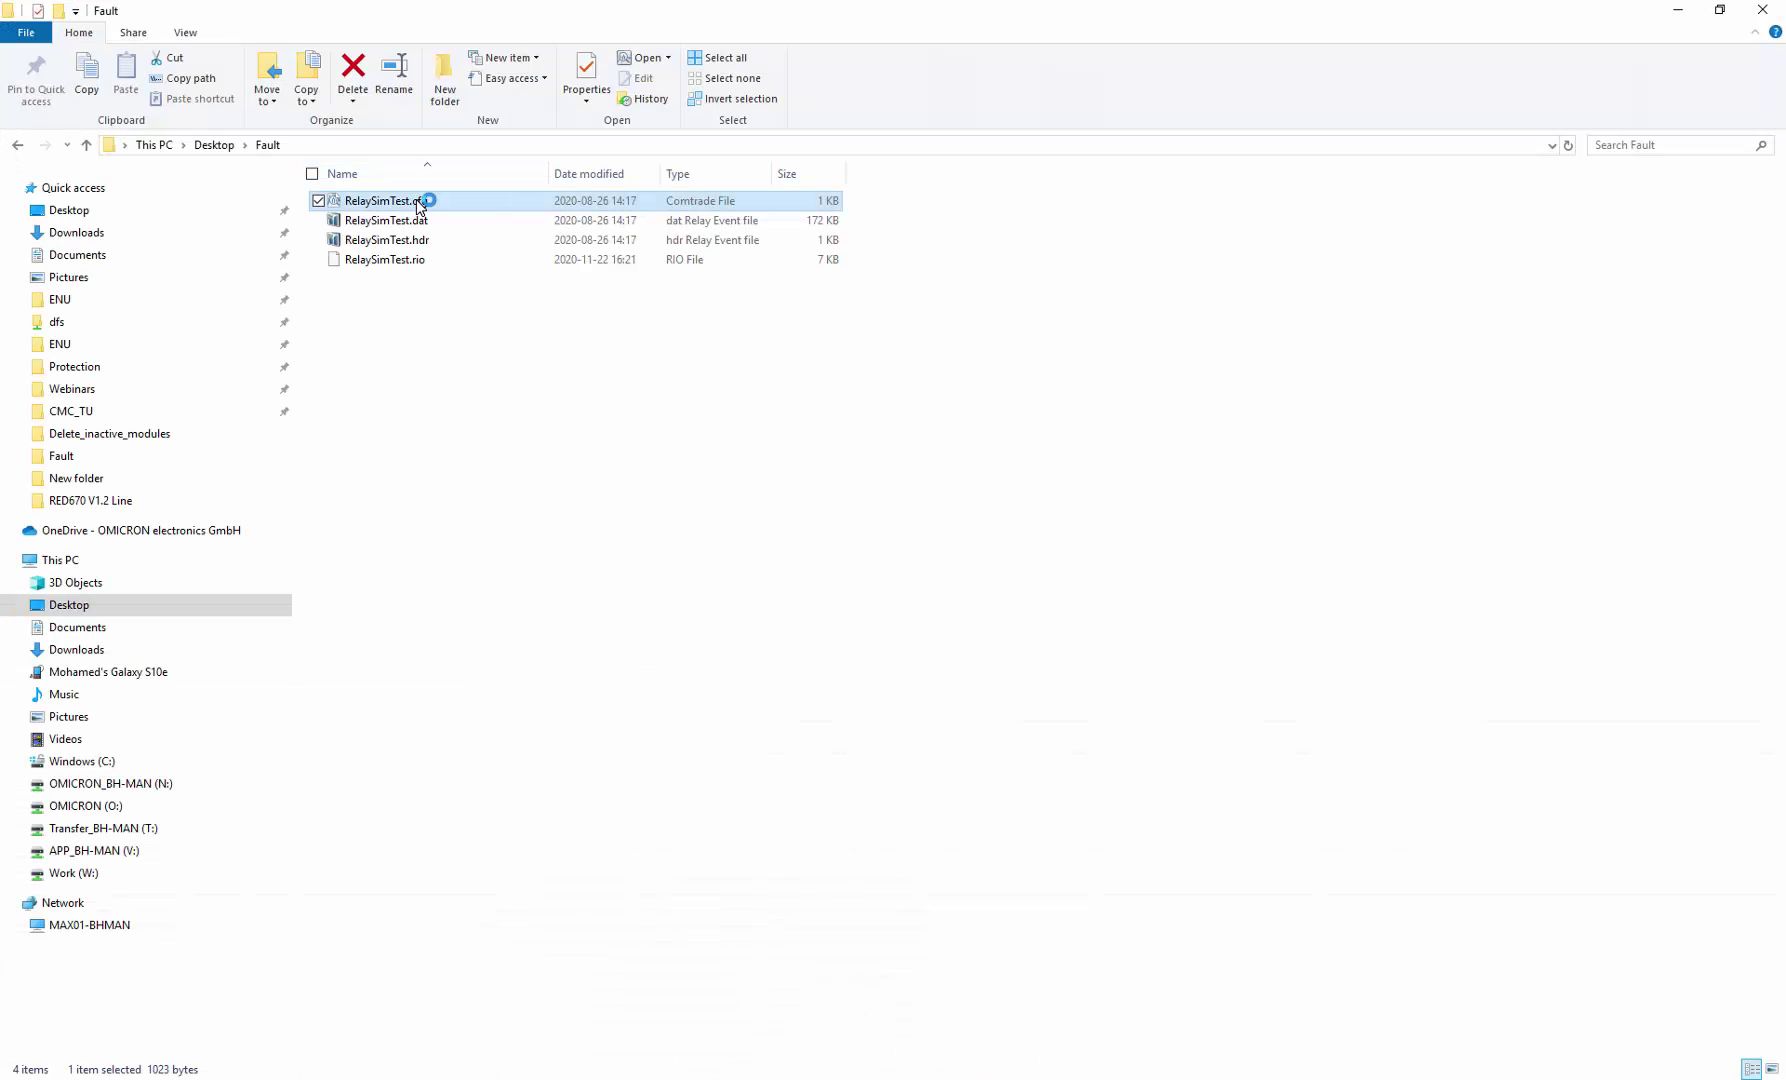
double_click(383, 201)
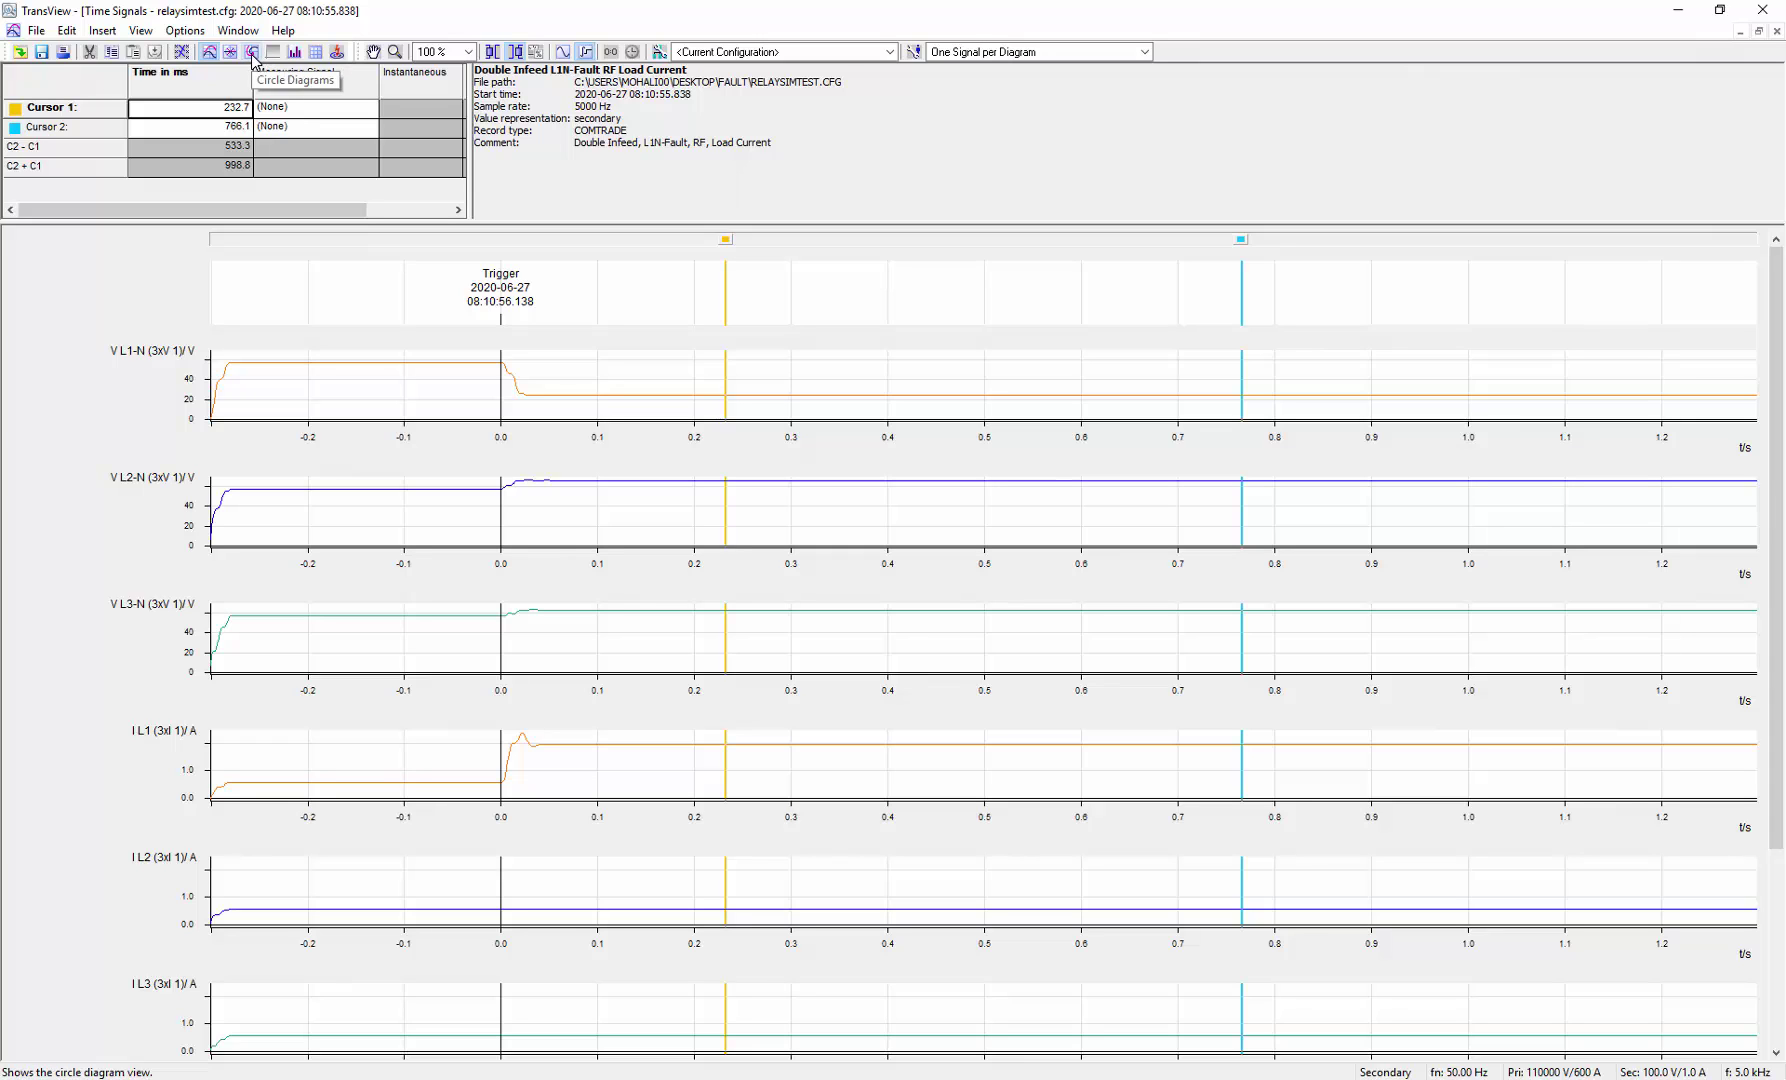
left_click(252, 52)
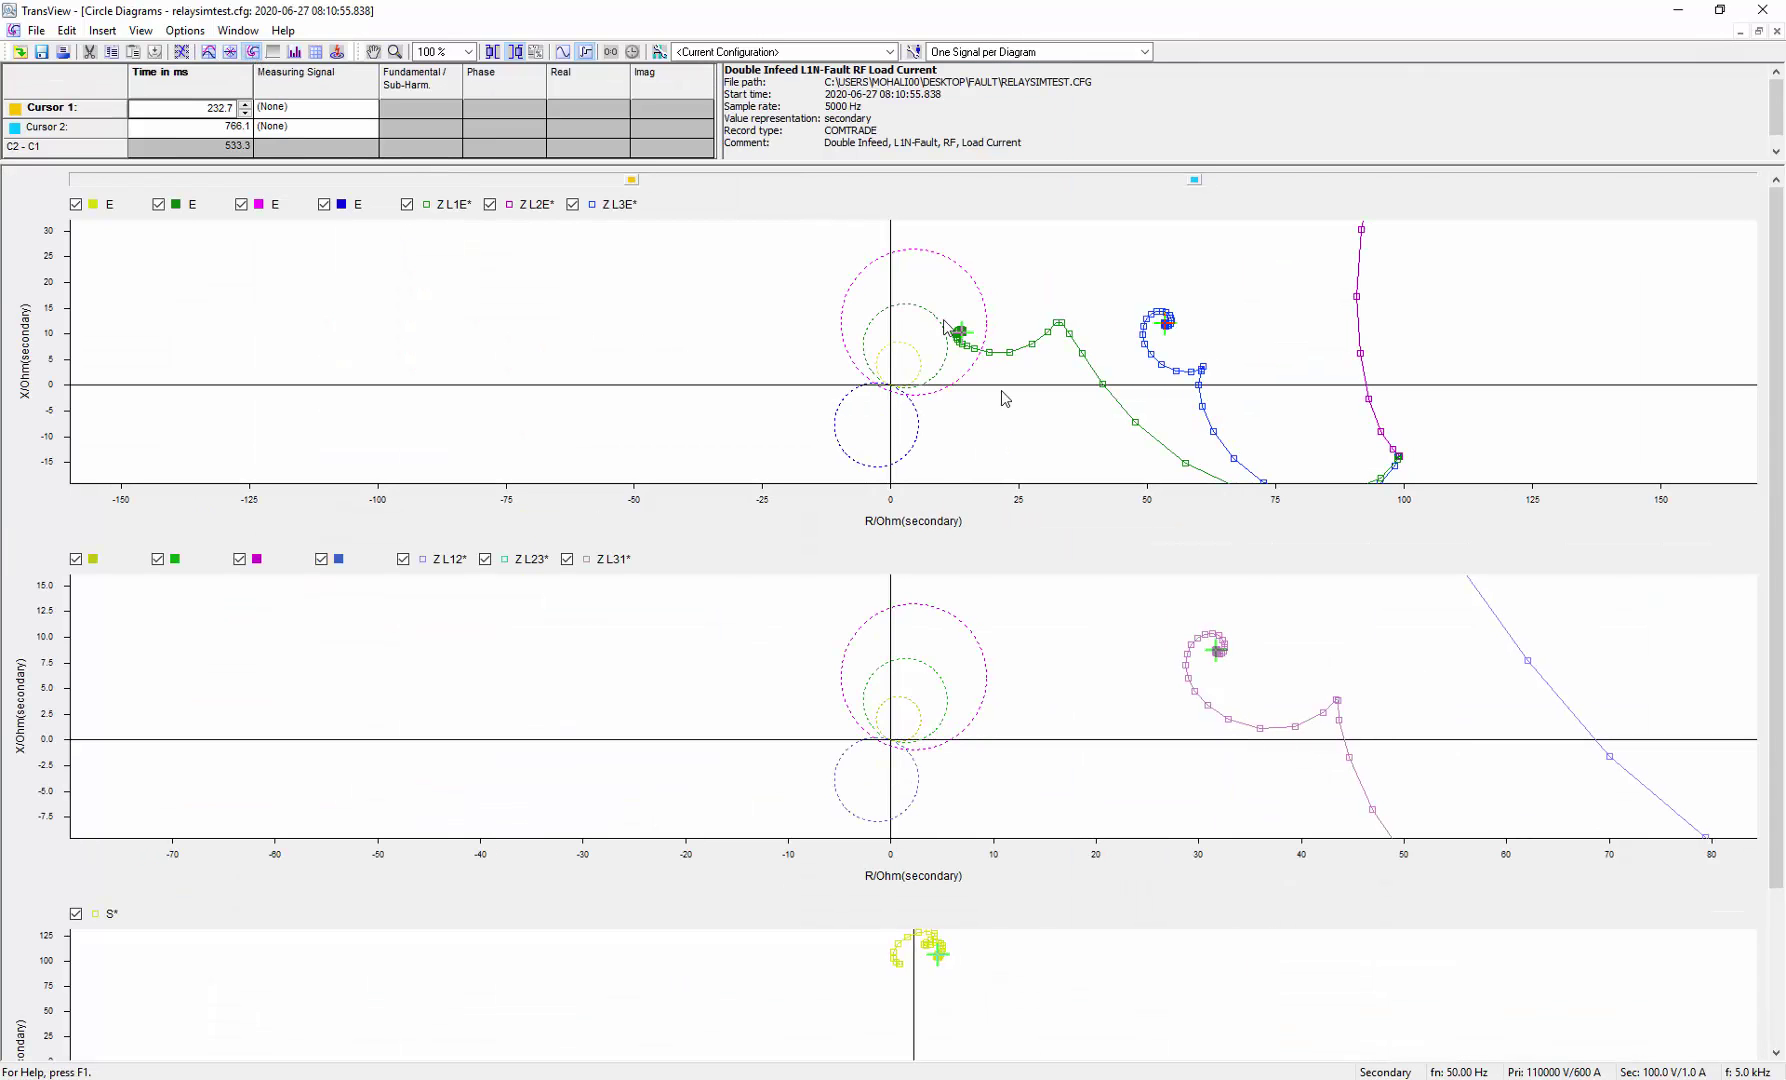